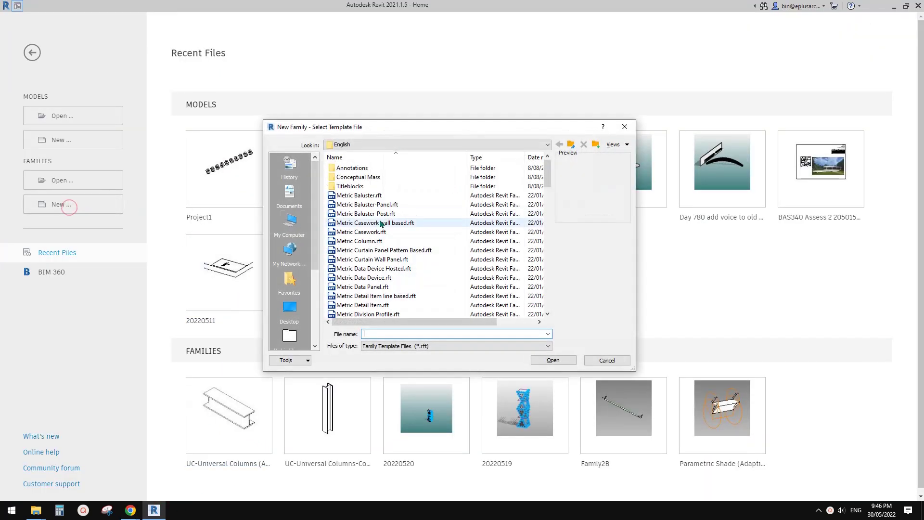
# Create a new family from the Metric Structural Truss.rft template.
pyautogui.moveTo(547, 186); pyautogui.dragTo(548, 294)
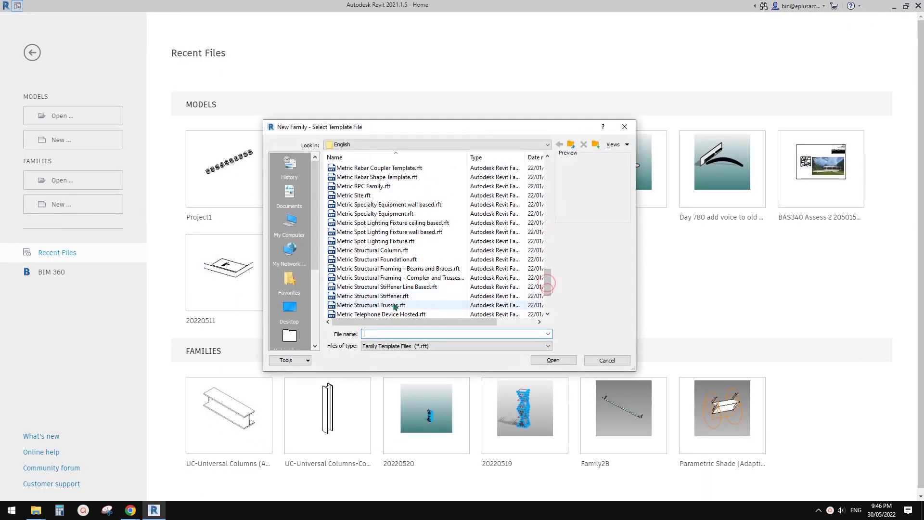
pyautogui.click(386, 304)
pyautogui.click(561, 361)
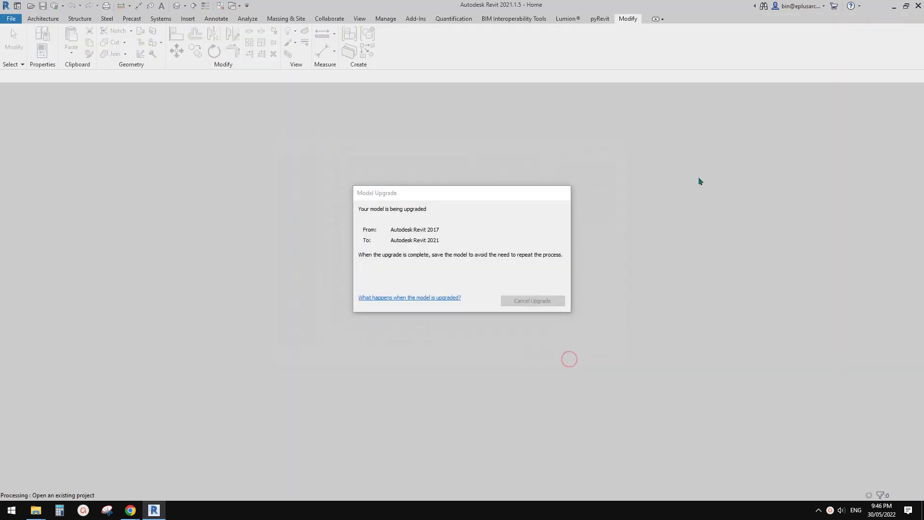
pyautogui.scroll(-1, 545, 274)
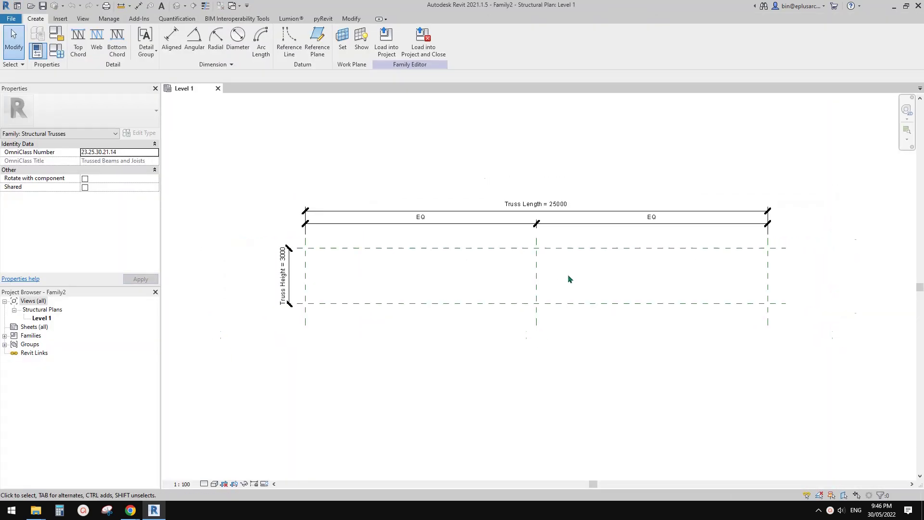
pyautogui.moveTo(568, 274); pyautogui.dragTo(546, 273, button='middle')
# Examine the timber roof photo in the Google Docs document in Chrome, comparing it with the truss template in Revit.
pyautogui.moveTo(138, 508)
pyautogui.click(163, 488)
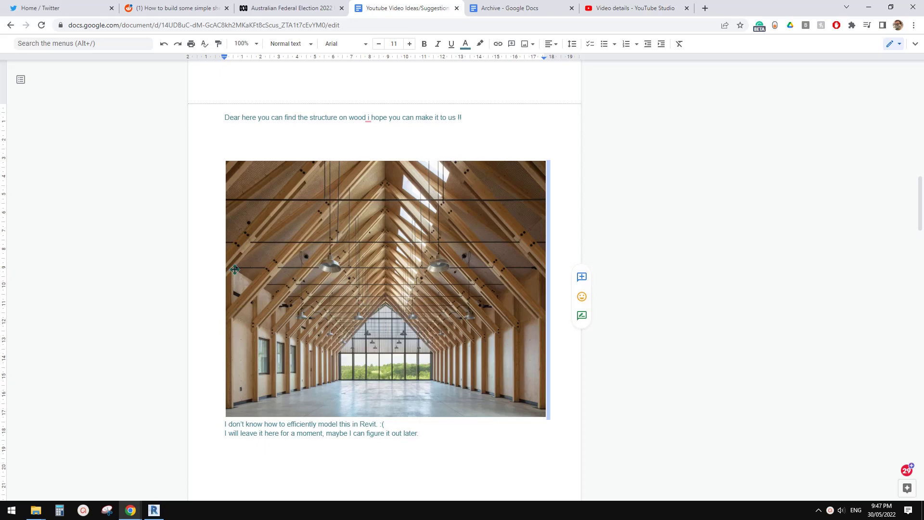
pyautogui.click(154, 509)
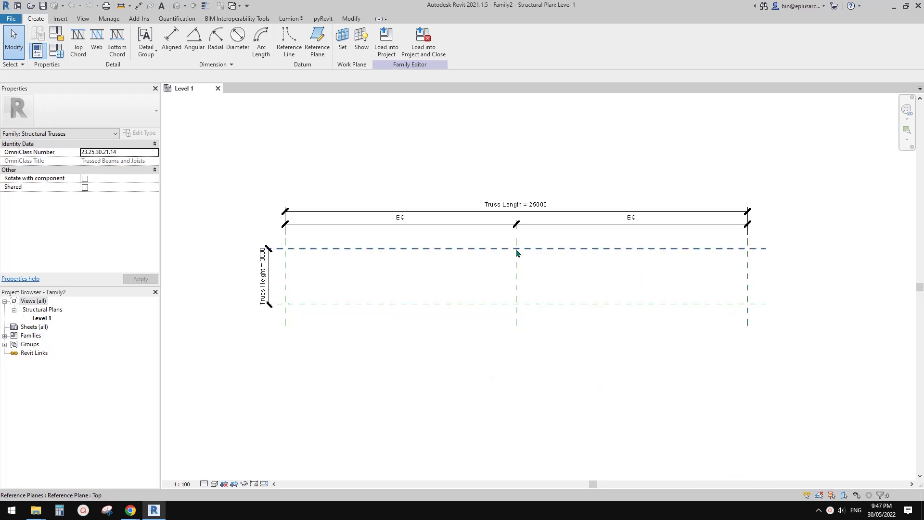
pyautogui.moveTo(130, 509)
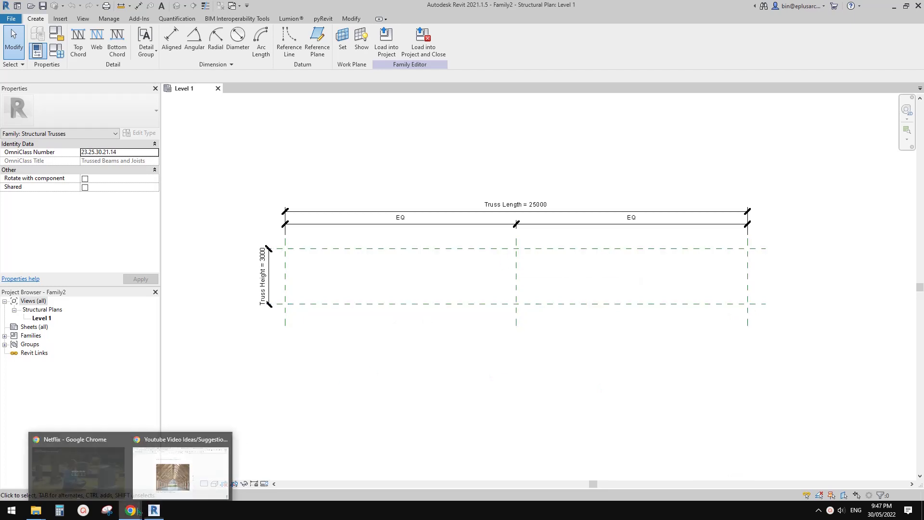
pyautogui.click(183, 458)
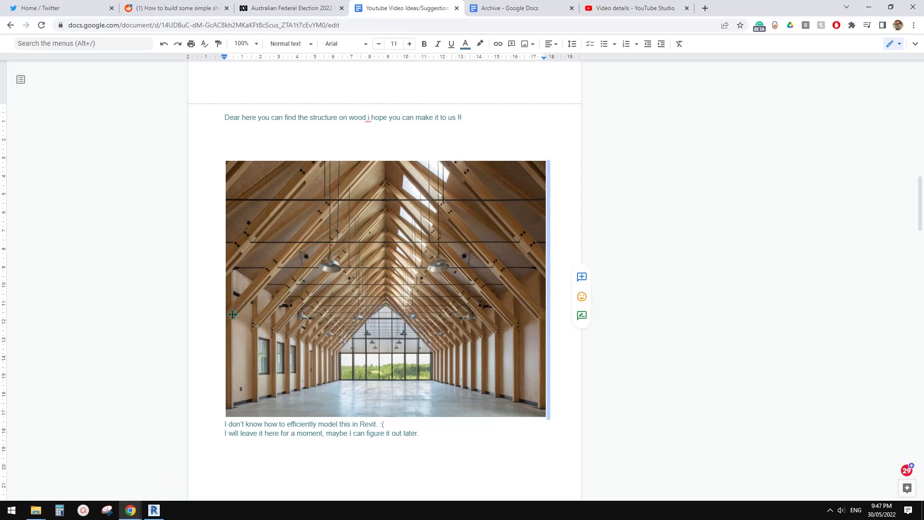
pyautogui.click(154, 510)
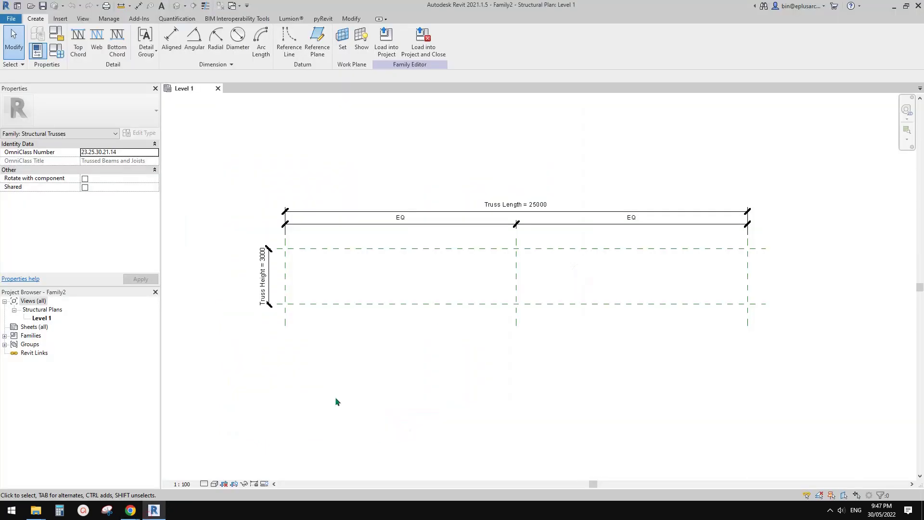
# Draw a horizontal reference plane about 2140 mm below the truss's bottom reference plane, extending past both ends.
pyautogui.press('r')
pyautogui.press('p')
pyautogui.click(806, 345)
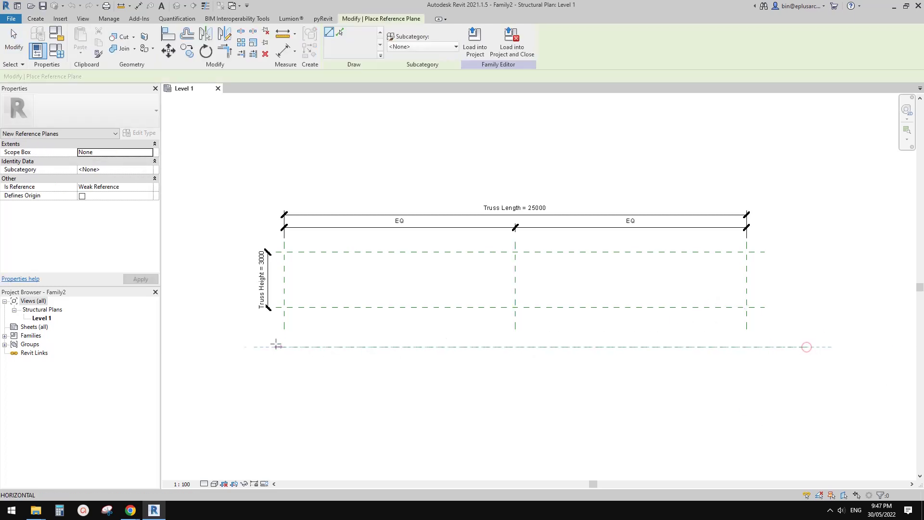
pyautogui.click(246, 347)
pyautogui.press('Escape')
pyautogui.press('Escape')
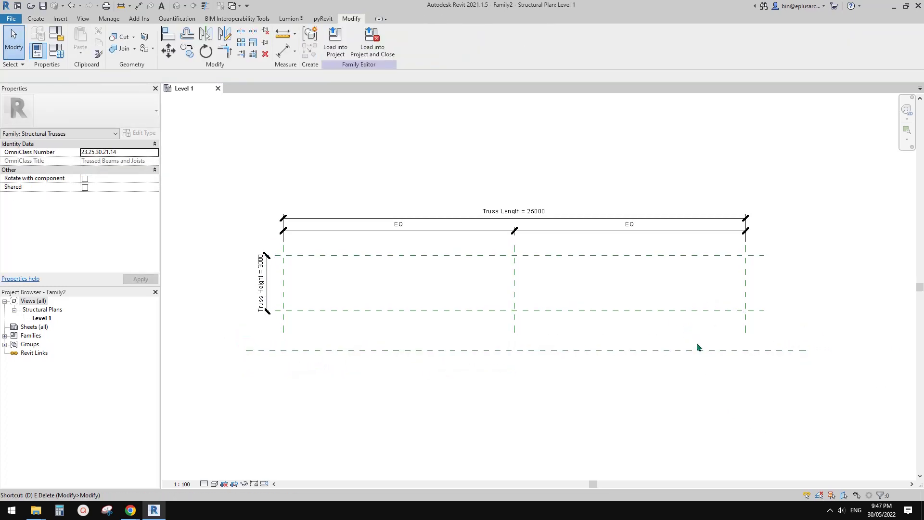
# Add an aligned dimension between the new lower reference plane and the truss's bottom reference plane.
pyautogui.press('d')
pyautogui.press('i')
pyautogui.click(761, 346)
pyautogui.click(759, 311)
pyautogui.click(772, 330)
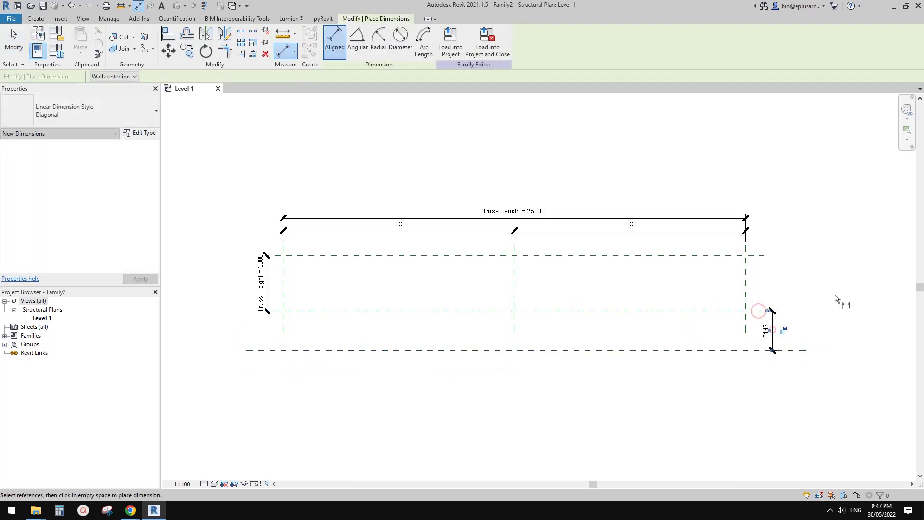
pyautogui.press('Escape')
pyautogui.press('Escape')
# Label the new vertical dimension with a new type-based family parameter named H1.
pyautogui.click(771, 330)
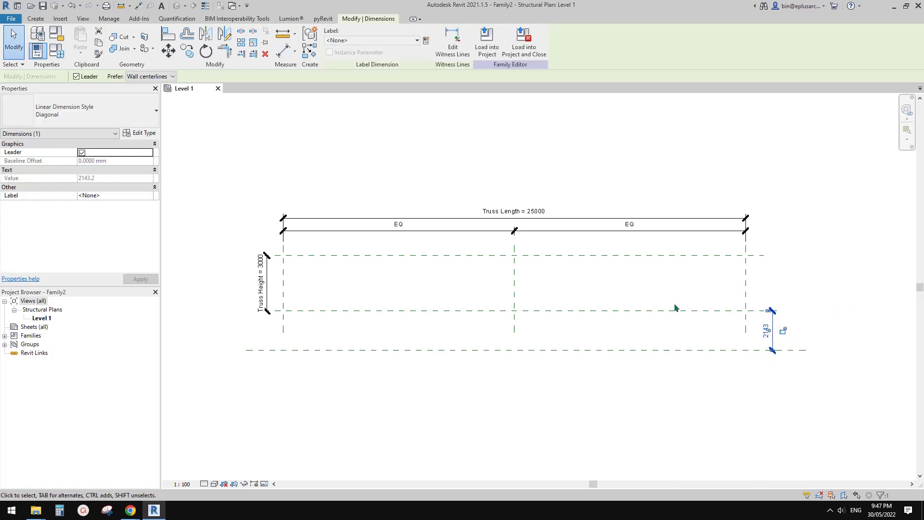
pyautogui.click(426, 41)
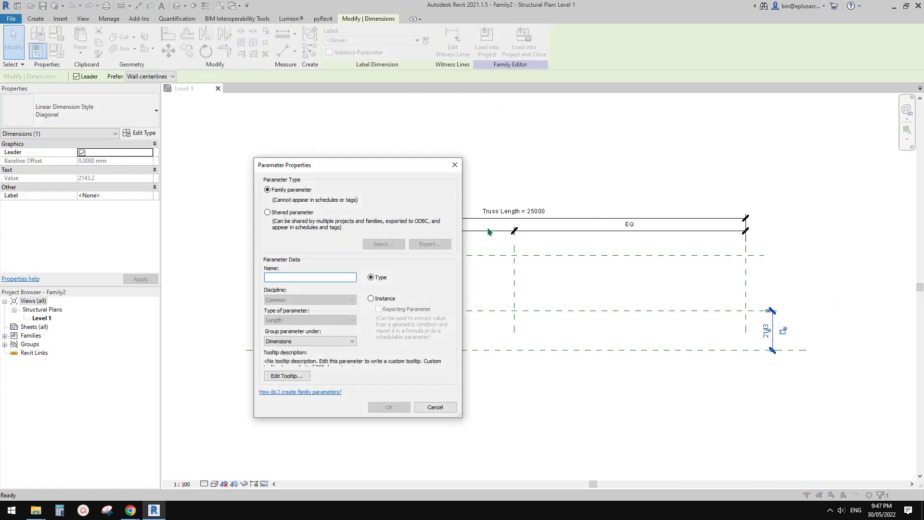
pyautogui.write('h')
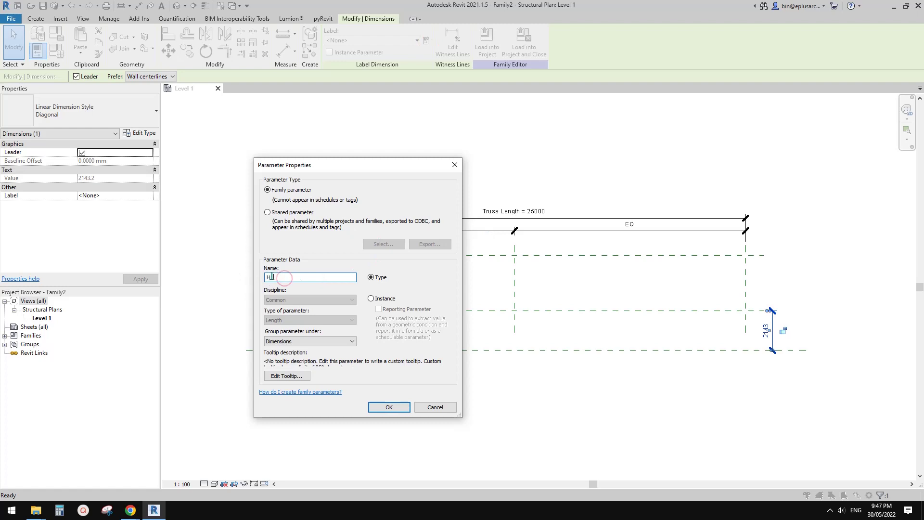
pyautogui.click(390, 407)
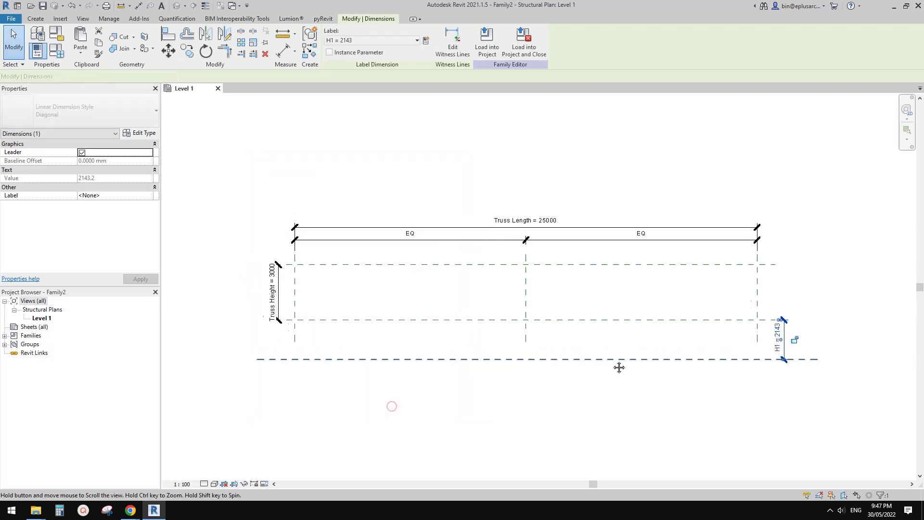
pyautogui.click(557, 420)
# Draw two sloping top chords from the ends of the bottom reference plane up to the centre of the top plane.
pyautogui.click(36, 18)
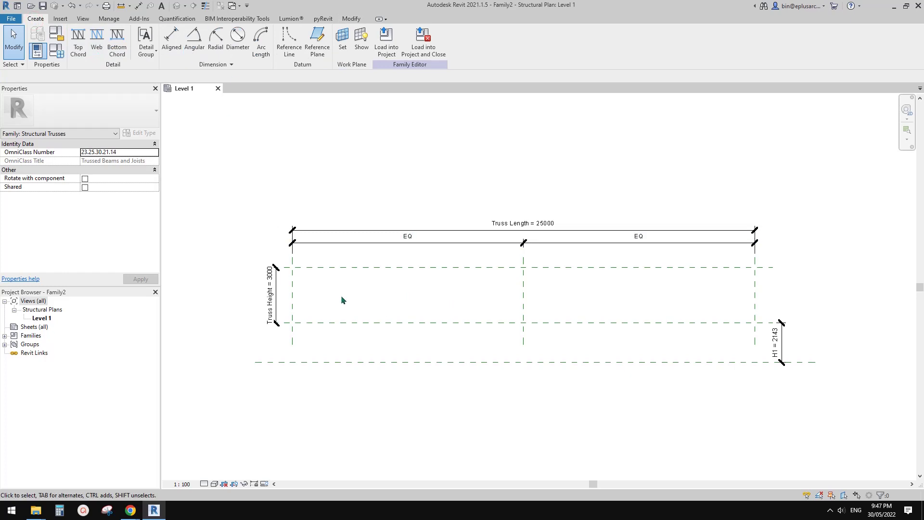
pyautogui.click(80, 50)
pyautogui.click(292, 322)
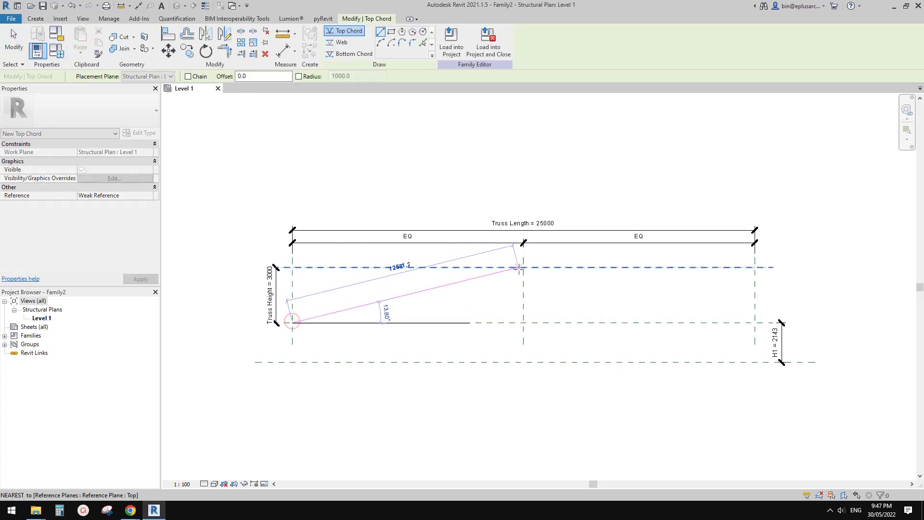
pyautogui.click(523, 267)
pyautogui.click(754, 322)
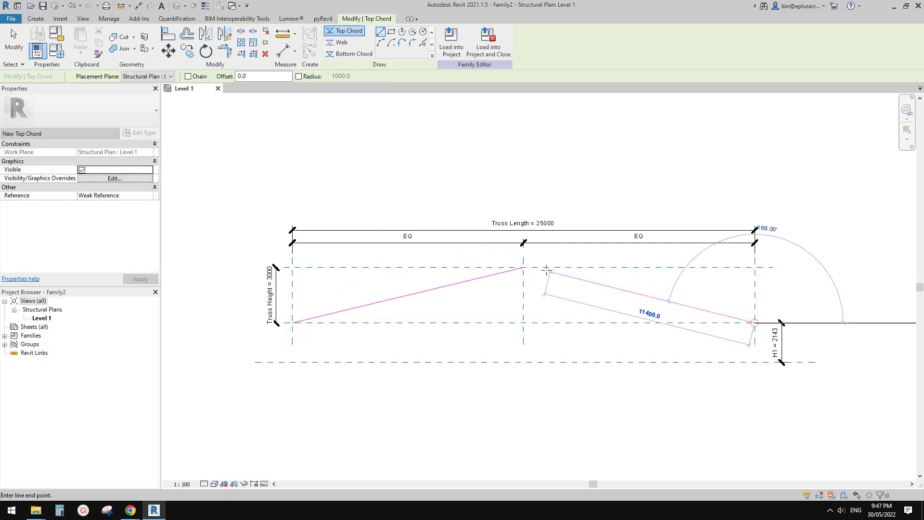
pyautogui.click(523, 267)
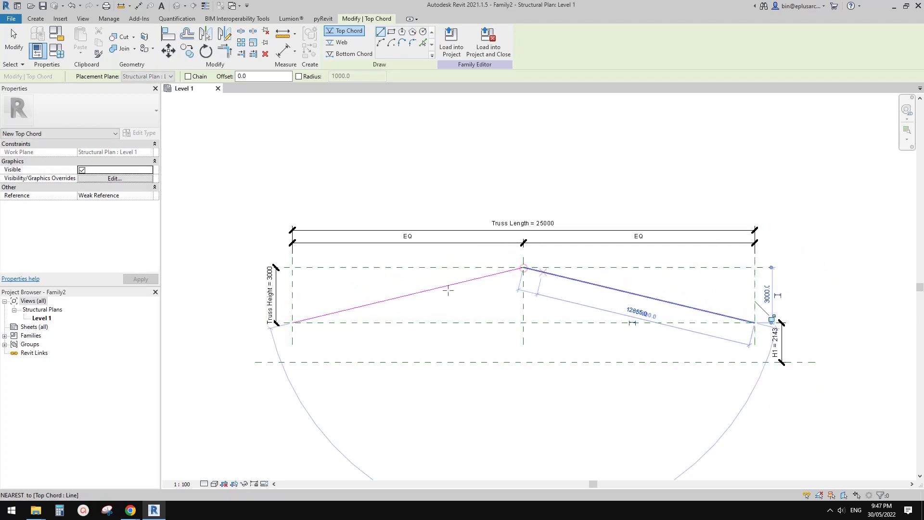
# Check the rafter arrangement in the timber roof photo in Chrome, then return to Revit.
pyautogui.click(140, 509)
pyautogui.click(164, 474)
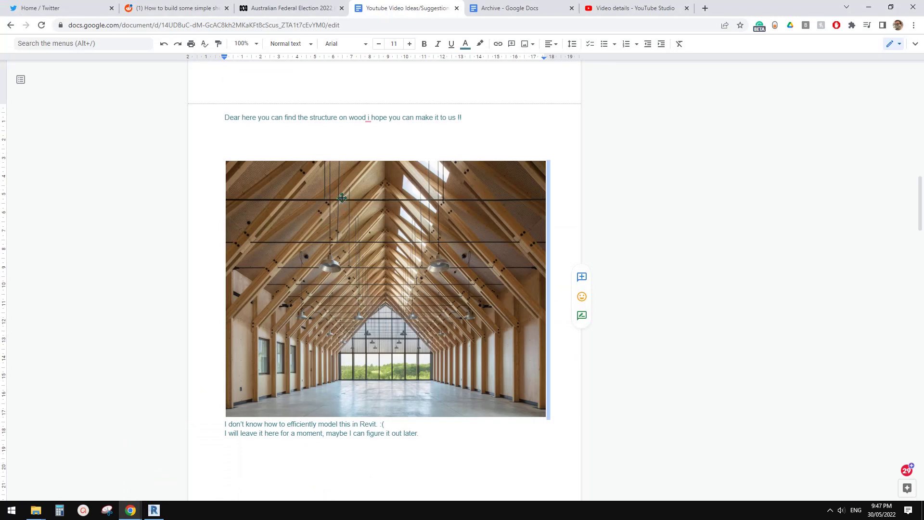
pyautogui.click(154, 510)
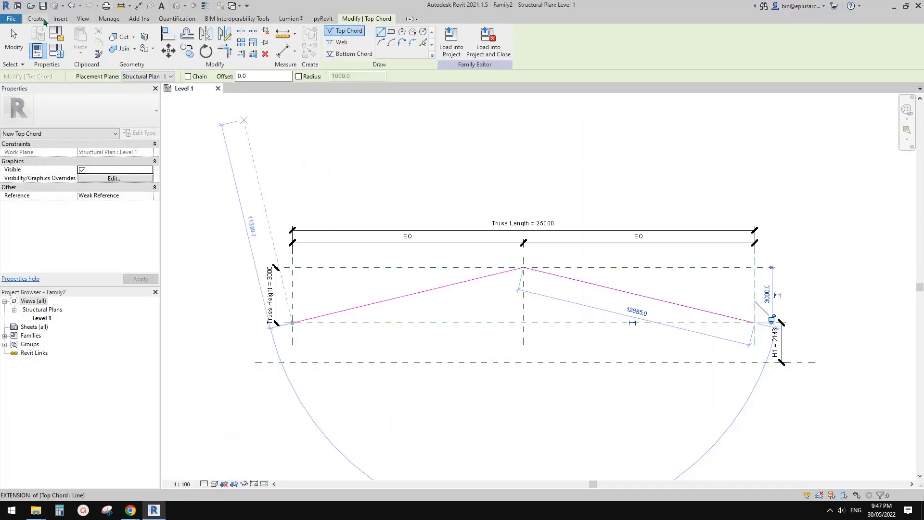
# Draw two diagonal web members from the outer ends of the H1 reference plane up to the truss apex.
pyautogui.click(96, 39)
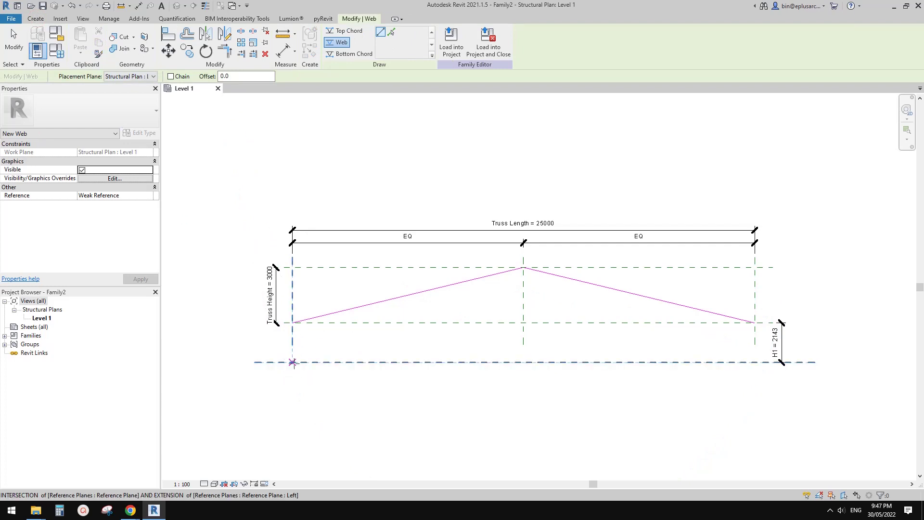
pyautogui.click(293, 362)
pyautogui.click(523, 267)
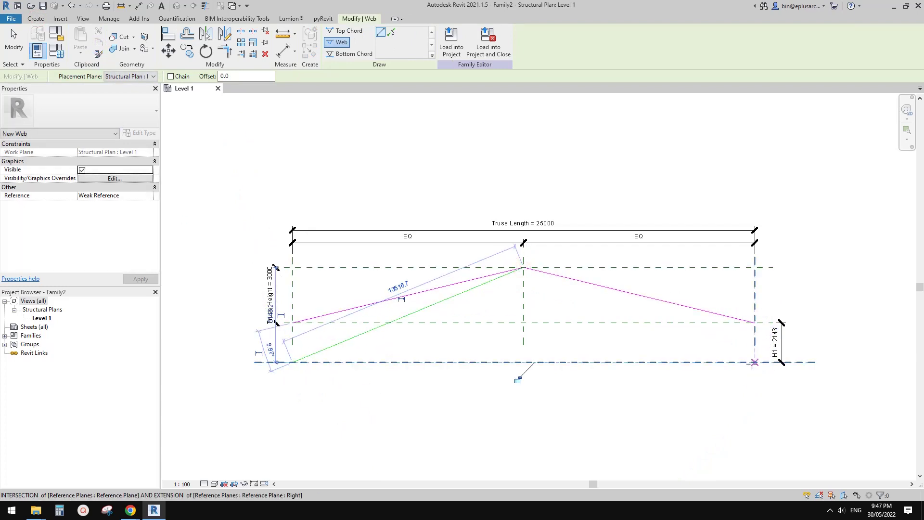
pyautogui.click(753, 362)
pyautogui.click(524, 267)
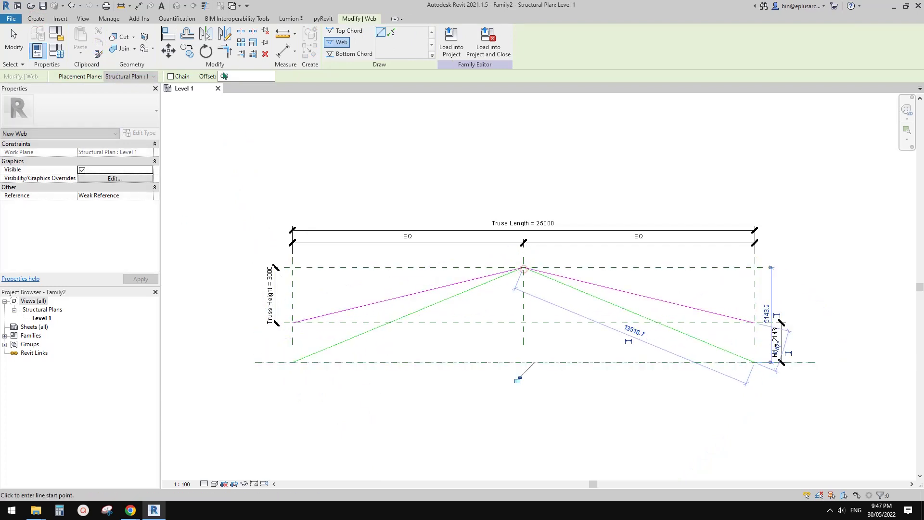
# Draw a horizontal web member between the outer ends of the two top chords.
pyautogui.click(35, 18)
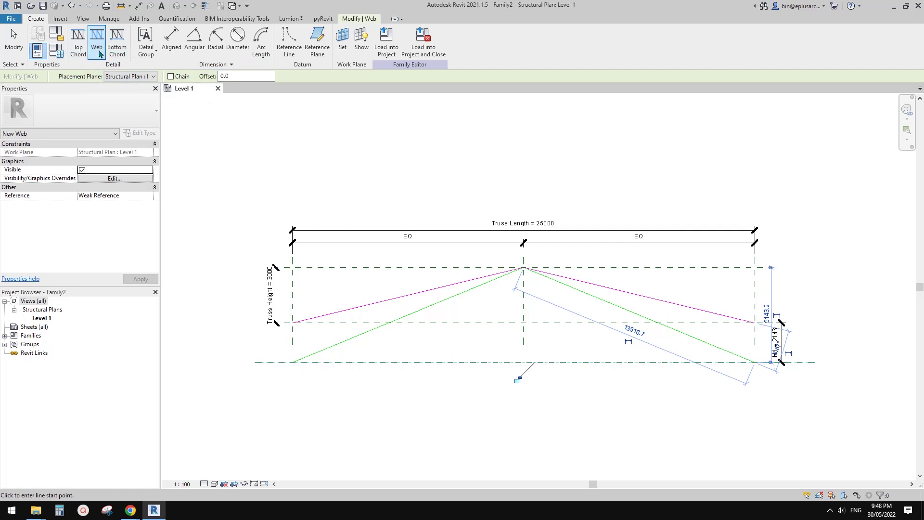
pyautogui.moveTo(495, 332); pyautogui.dragTo(528, 324, button='middle')
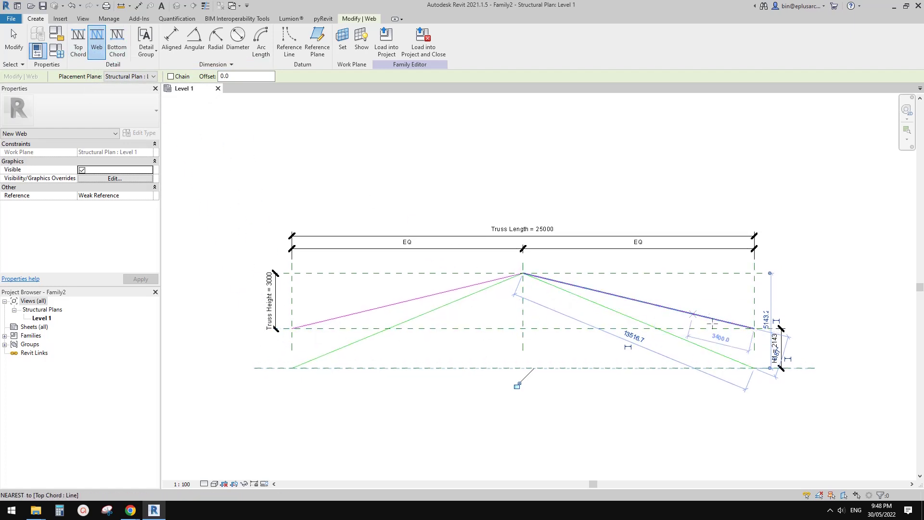
pyautogui.click(753, 329)
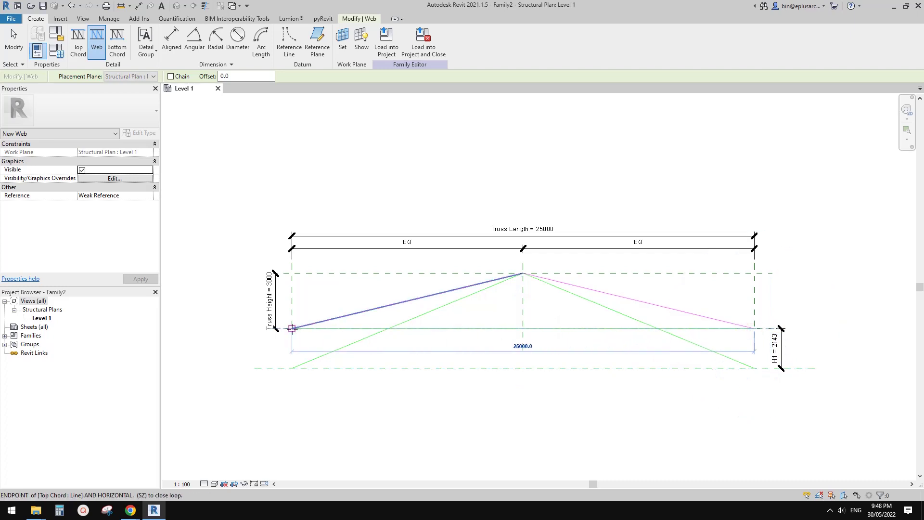
pyautogui.press('Escape')
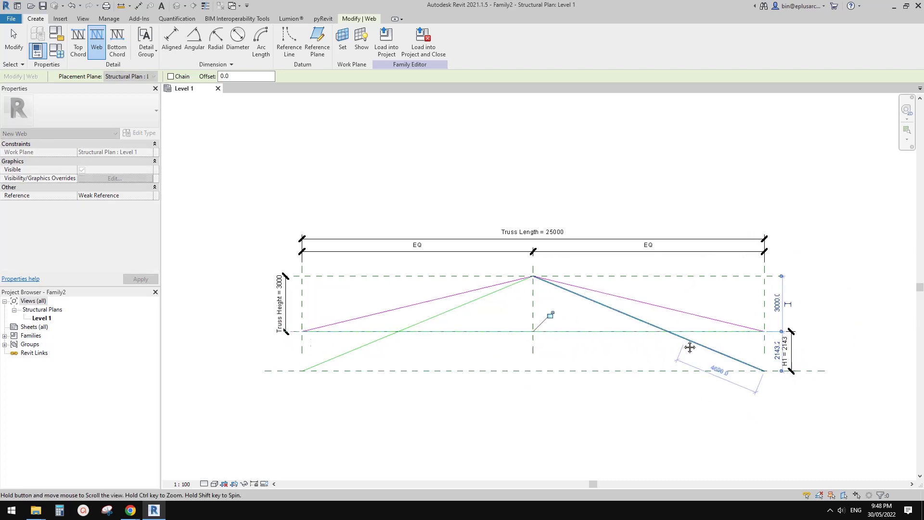
pyautogui.press('Escape')
pyautogui.click(594, 332)
pyautogui.moveTo(693, 361); pyautogui.dragTo(670, 356, button='middle')
pyautogui.click(670, 356)
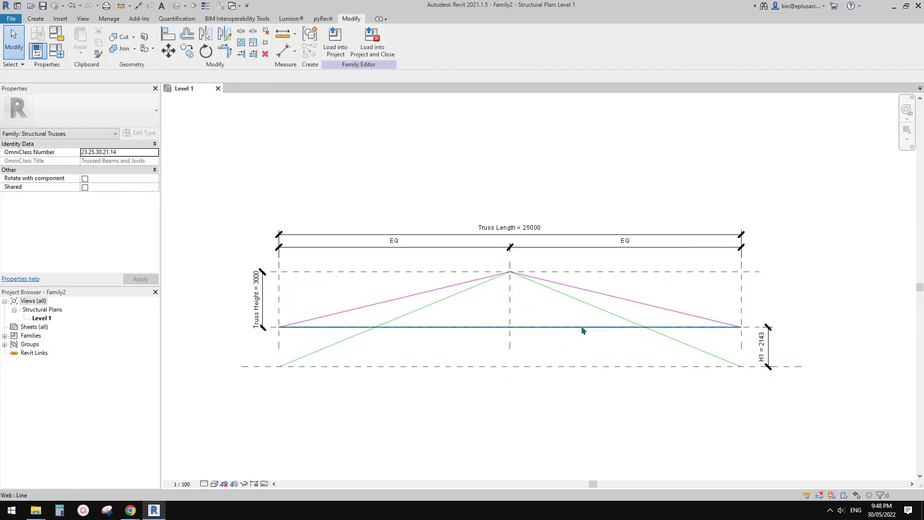
# Compare the timber roof photo in Chrome with the finished truss layout in Revit.
pyautogui.moveTo(130, 510)
pyautogui.click(186, 481)
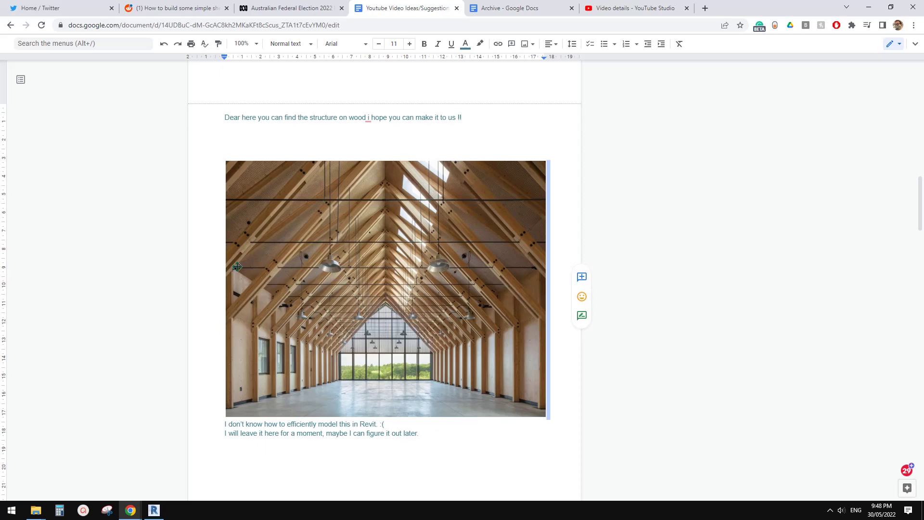
pyautogui.click(154, 509)
pyautogui.moveTo(588, 329); pyautogui.dragTo(614, 341, button='middle')
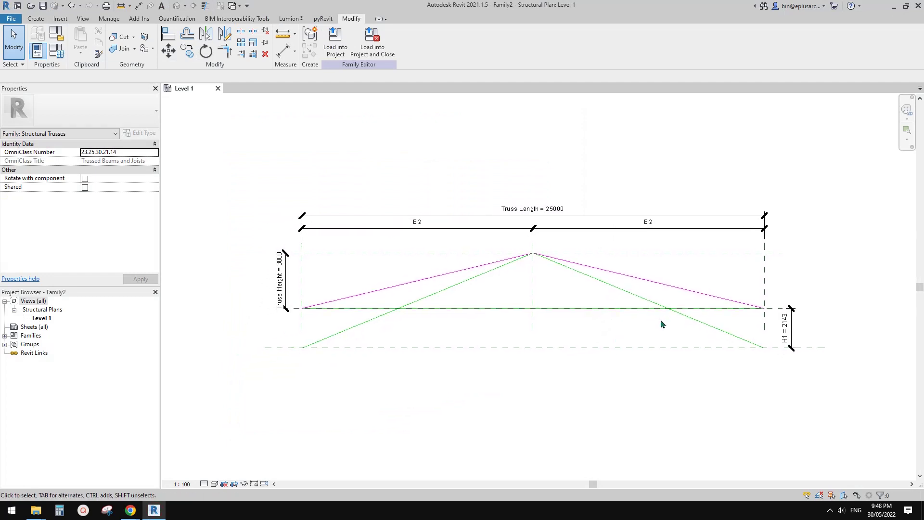
pyautogui.moveTo(587, 303); pyautogui.dragTo(585, 319, button='middle')
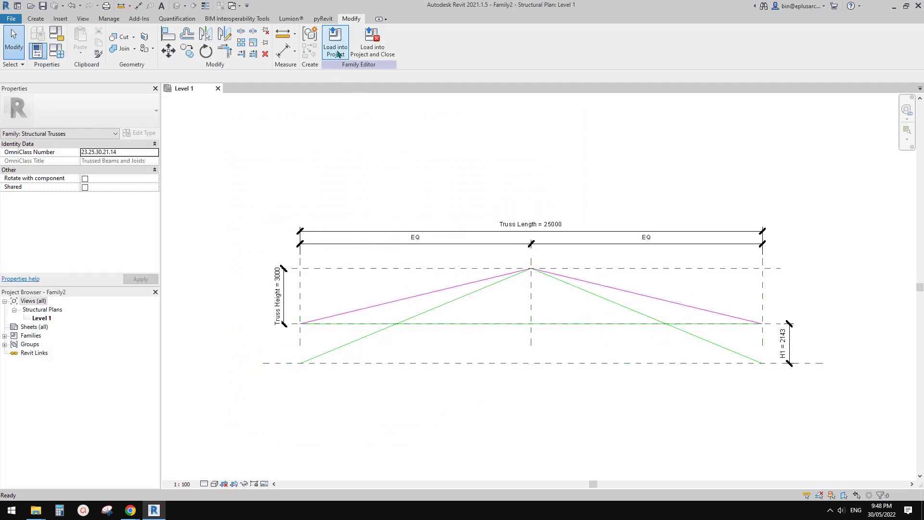
# Create a new project using the defaultAUSENU template.
pyautogui.click(8, 19)
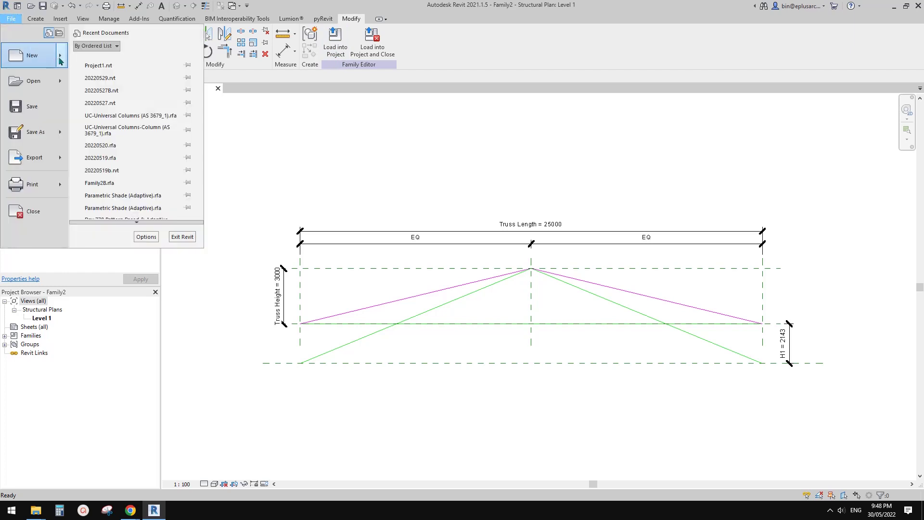
pyautogui.moveTo(60, 59)
pyautogui.click(101, 57)
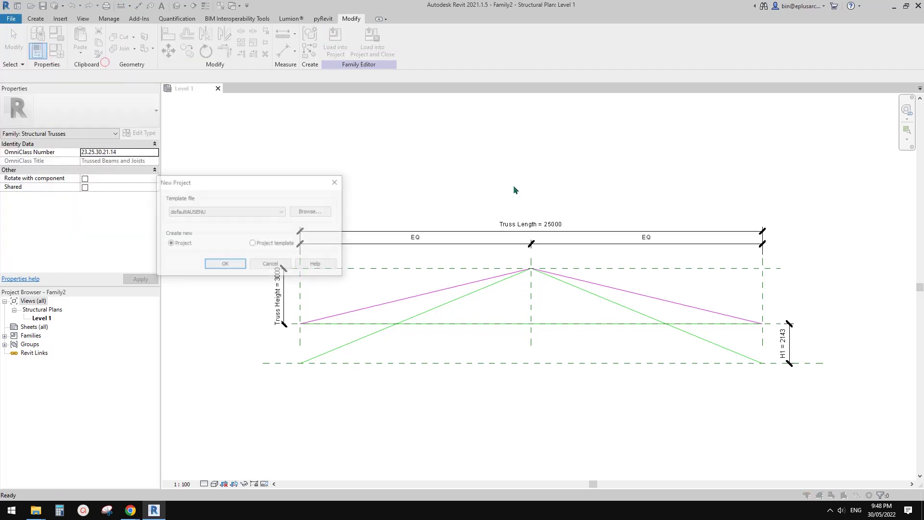
pyautogui.click(232, 265)
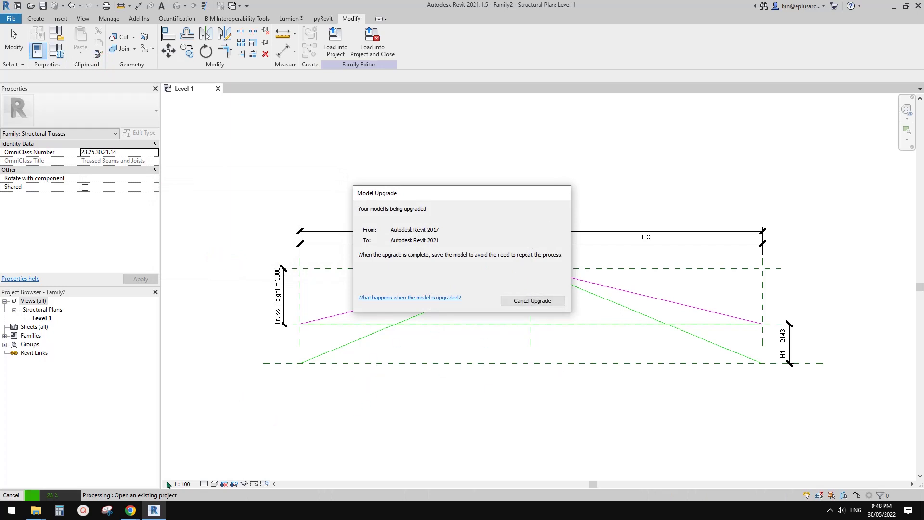
# Check the timber roof reference photo in Chrome, then return to the new Revit project.
pyautogui.moveTo(131, 510)
pyautogui.click(182, 477)
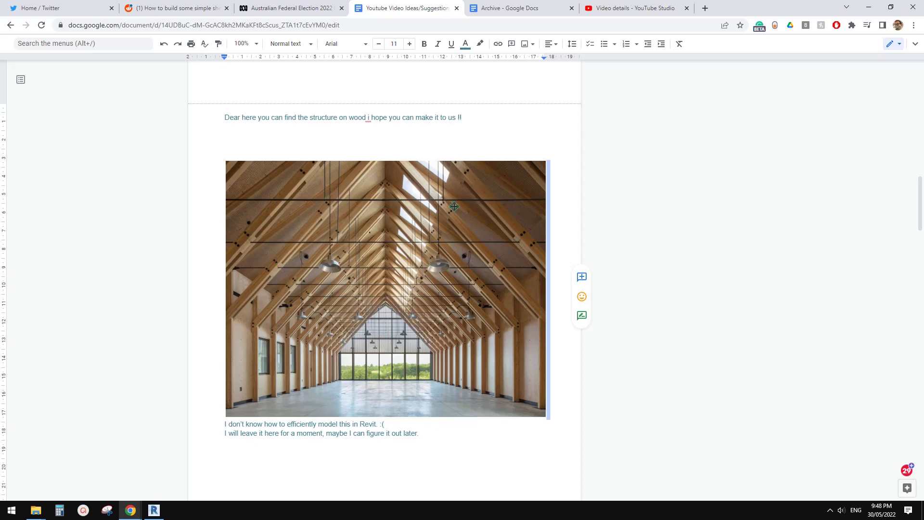
pyautogui.click(154, 510)
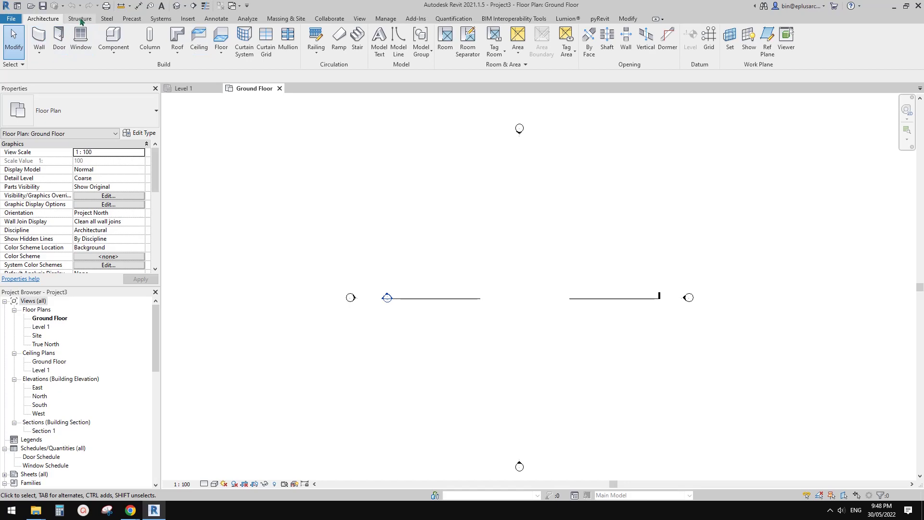
# Start the Beam command and browse the family library to Australia > Structural Framing > Wood for loading a beam.
pyautogui.click(80, 18)
pyautogui.click(38, 36)
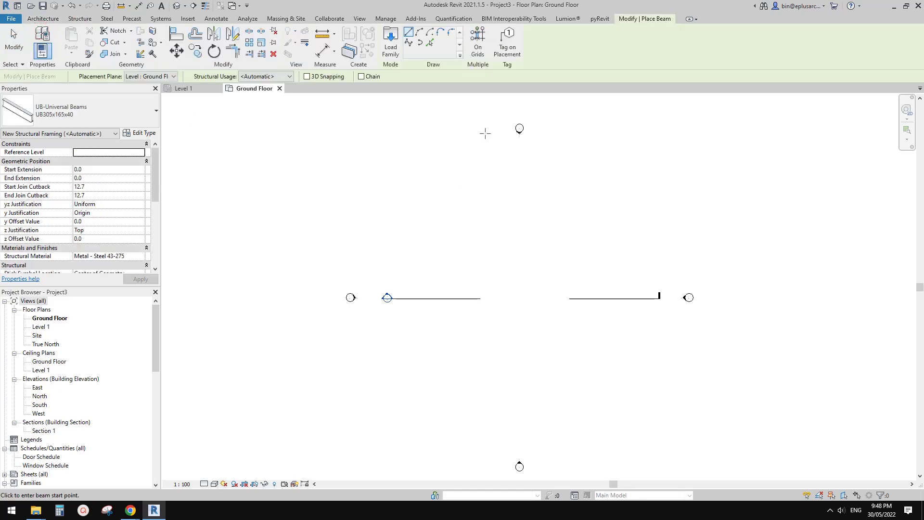
pyautogui.click(389, 44)
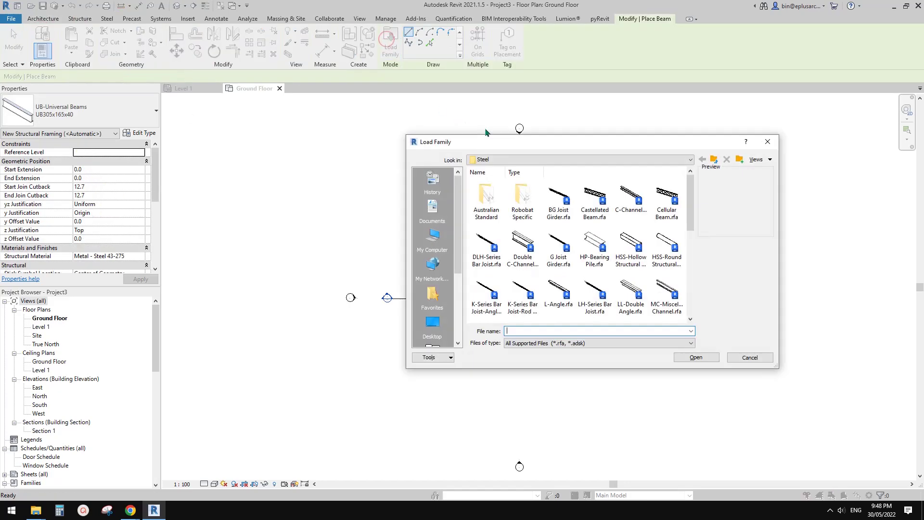
pyautogui.click(713, 159)
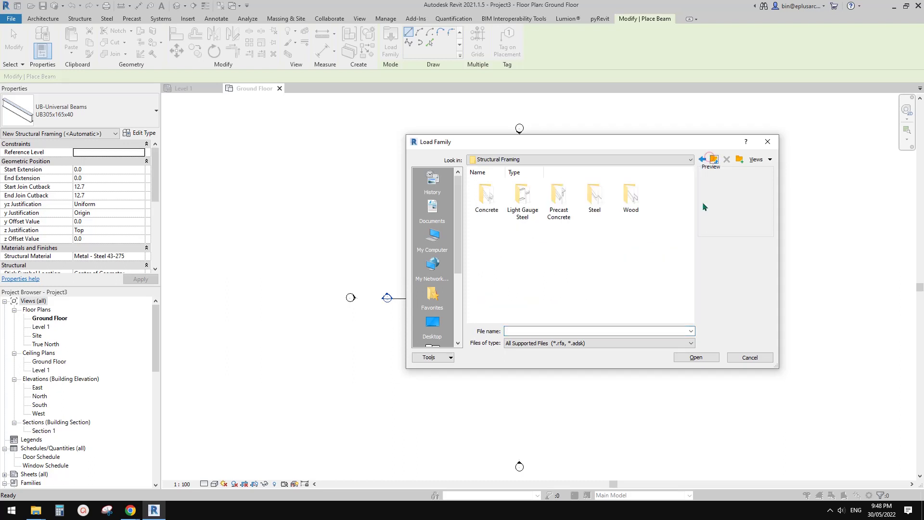
pyautogui.scroll(-5, 496, 260)
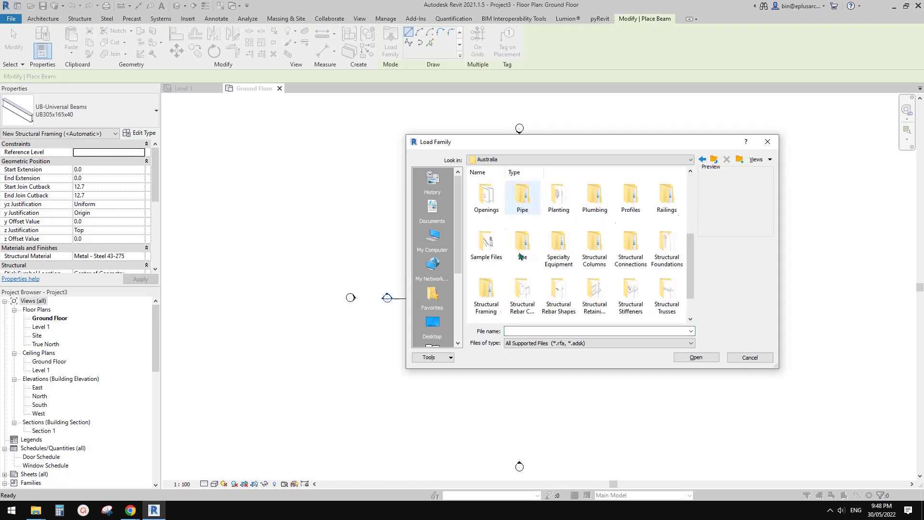
pyautogui.click(491, 262)
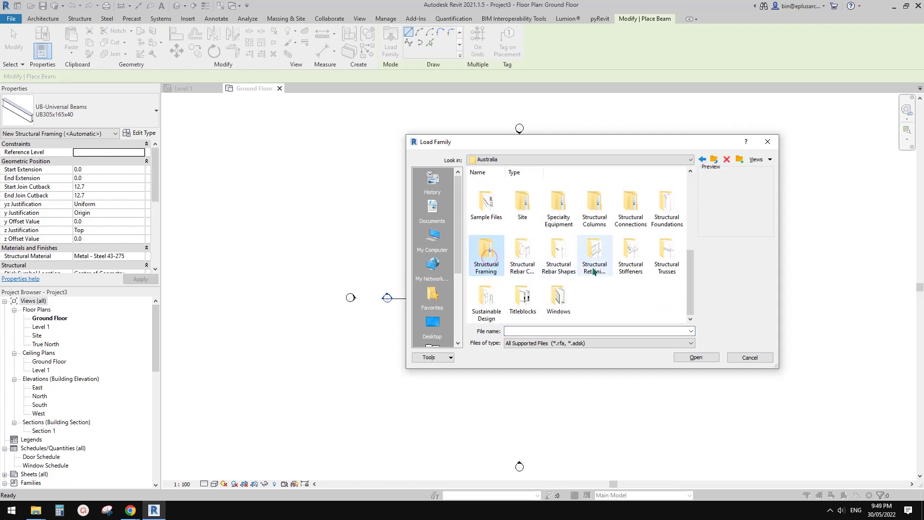
pyautogui.doubleClick(485, 251)
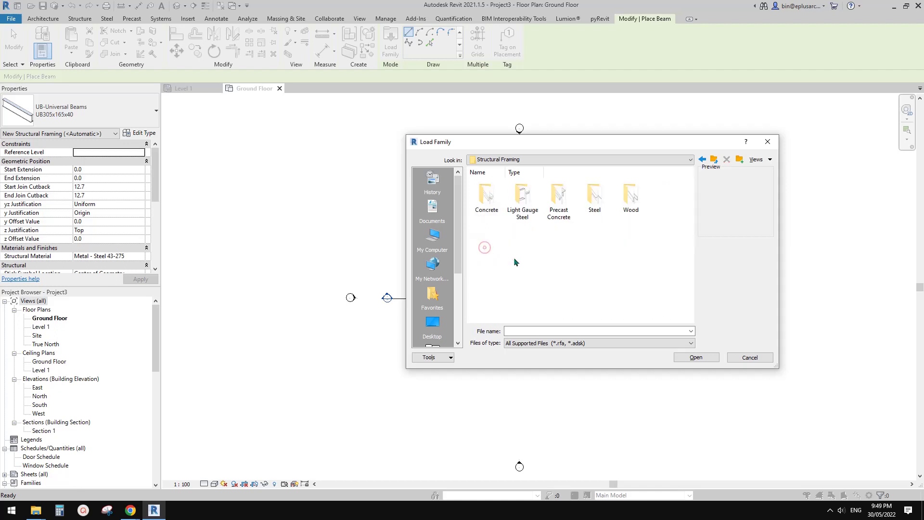
pyautogui.click(588, 241)
pyautogui.doubleClick(631, 195)
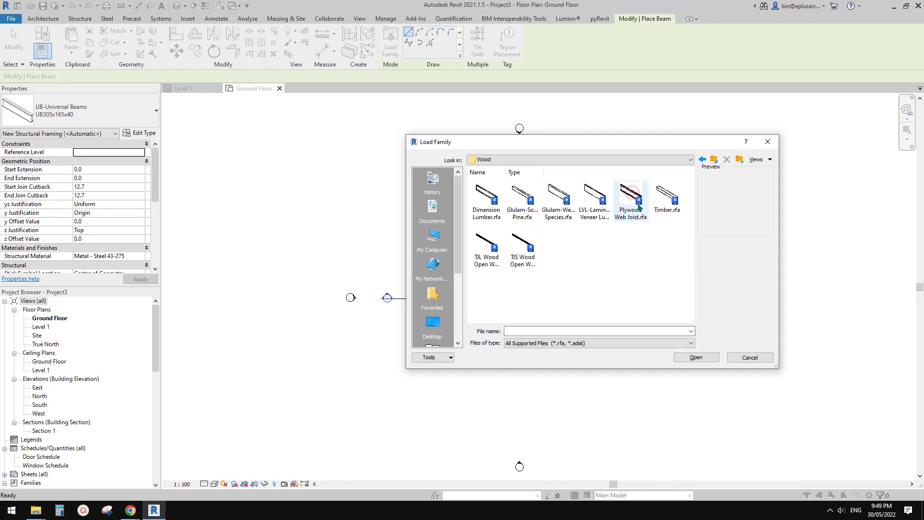
# Load the Dimension Lumber beam family with its 89x286 type into the project.
pyautogui.click(485, 199)
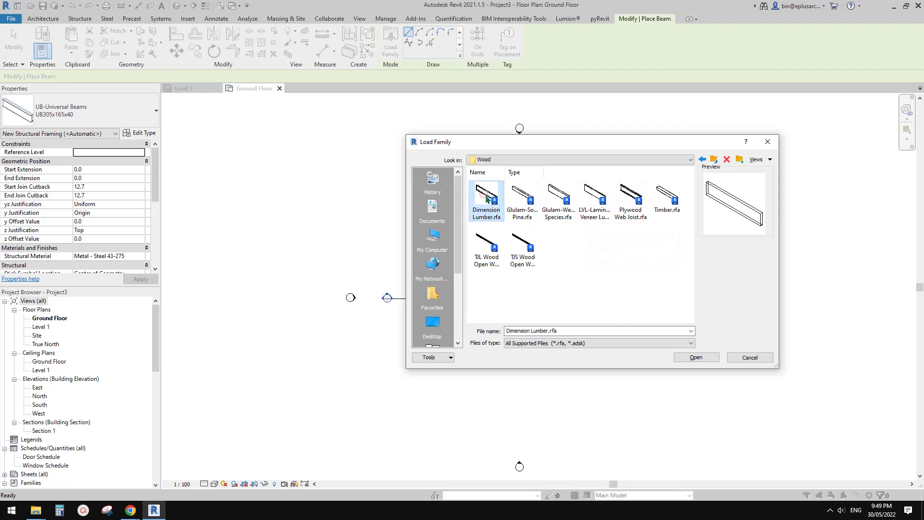
pyautogui.click(701, 355)
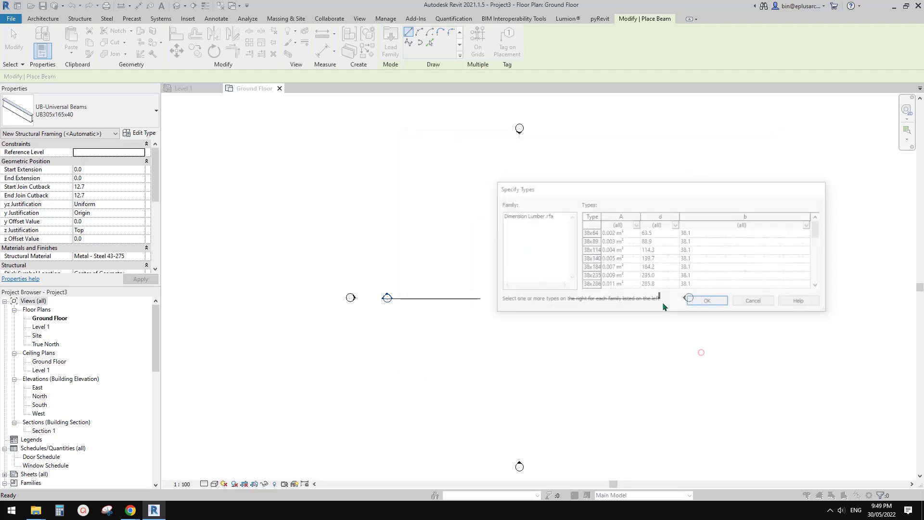
pyautogui.click(819, 256)
pyautogui.scroll(-1, 602, 260)
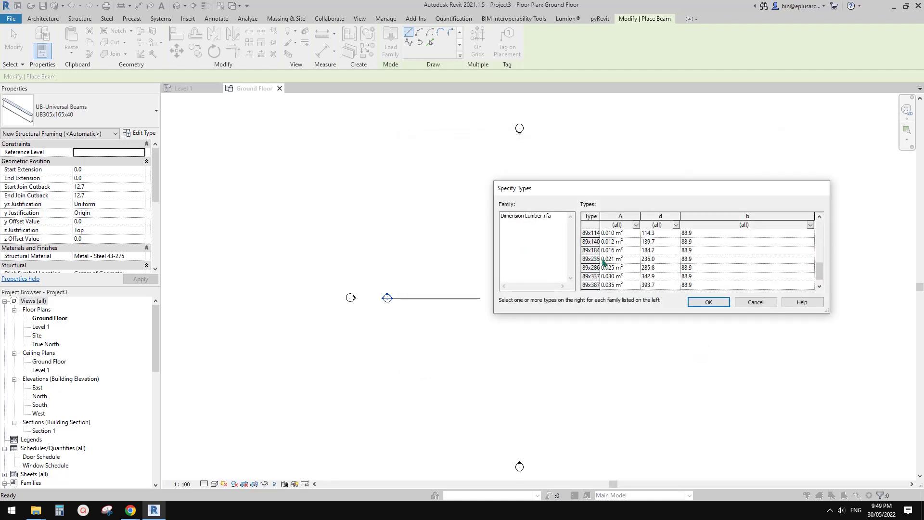
pyautogui.click(602, 276)
pyautogui.click(707, 302)
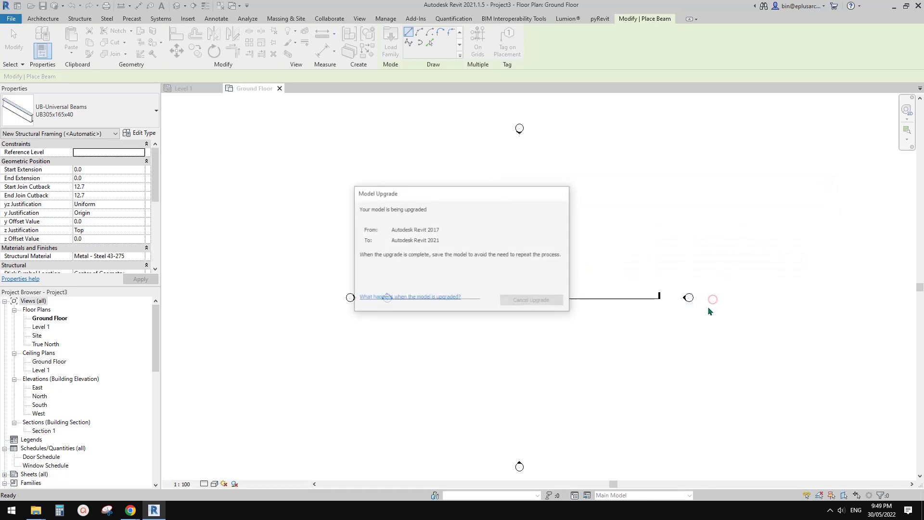
# Duplicate the Dimension Lumber beam type as 90X300, setting b to 90 and d to 300.
pyautogui.click(141, 132)
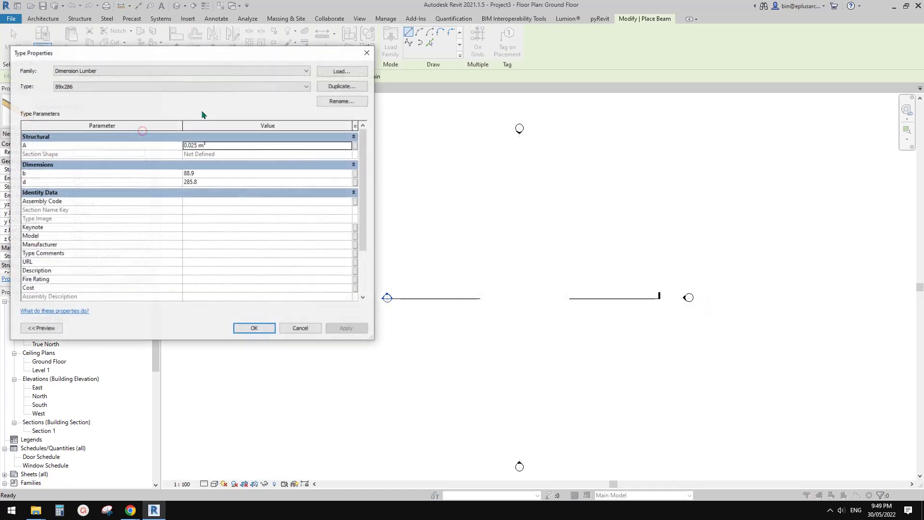
pyautogui.click(354, 86)
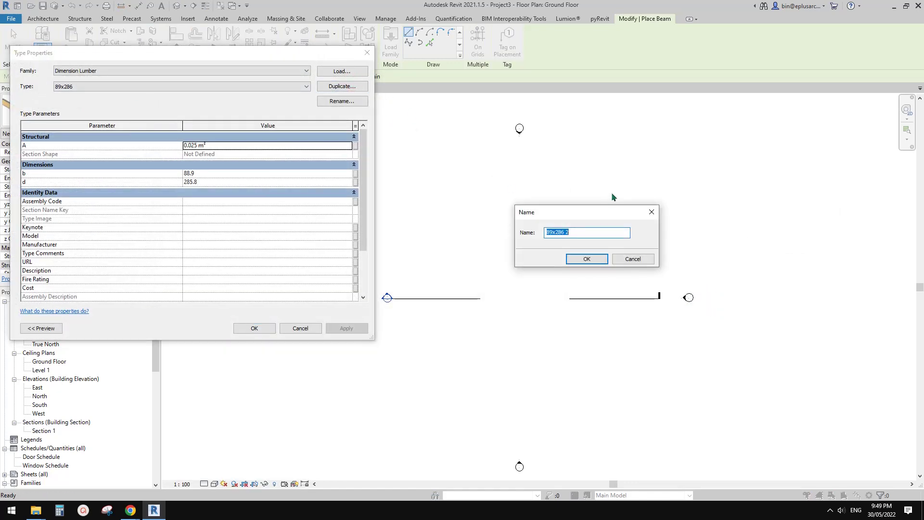
pyautogui.write('90X300')
pyautogui.click(588, 258)
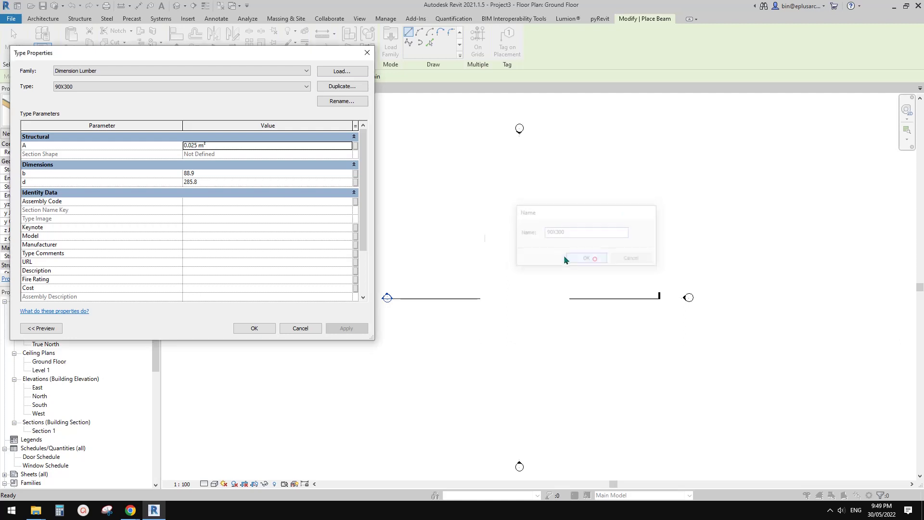
pyautogui.click(232, 174)
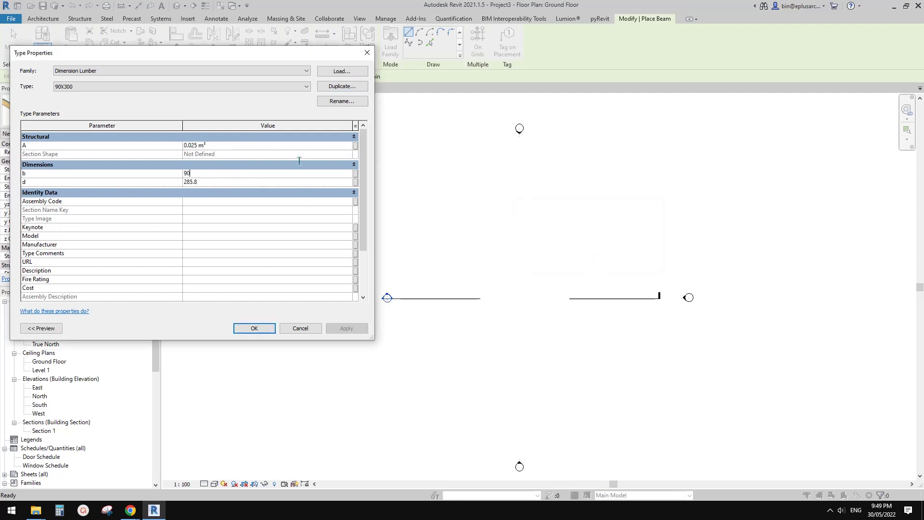
pyautogui.click(323, 182)
pyautogui.write('300.0')
pyautogui.click(254, 328)
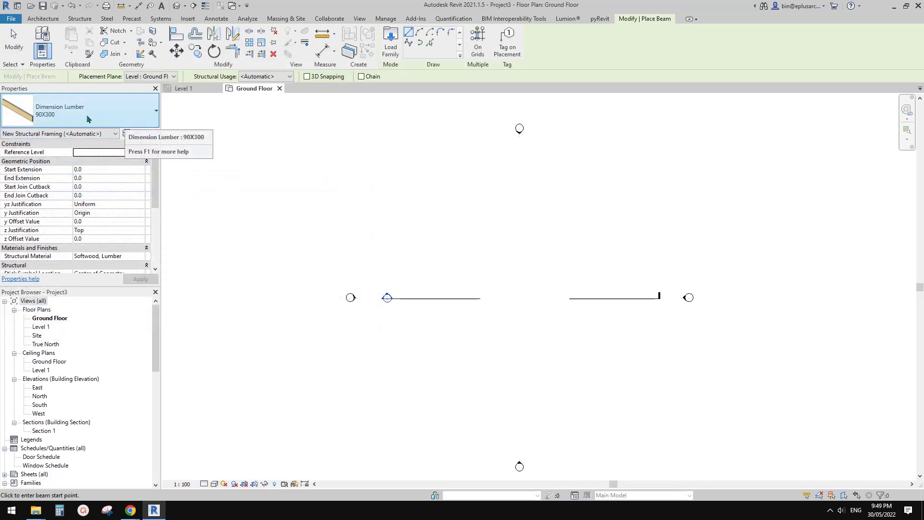
# Start the structural Column command and browse the family library to Australia > Structural Columns > Wood.
pyautogui.click(77, 20)
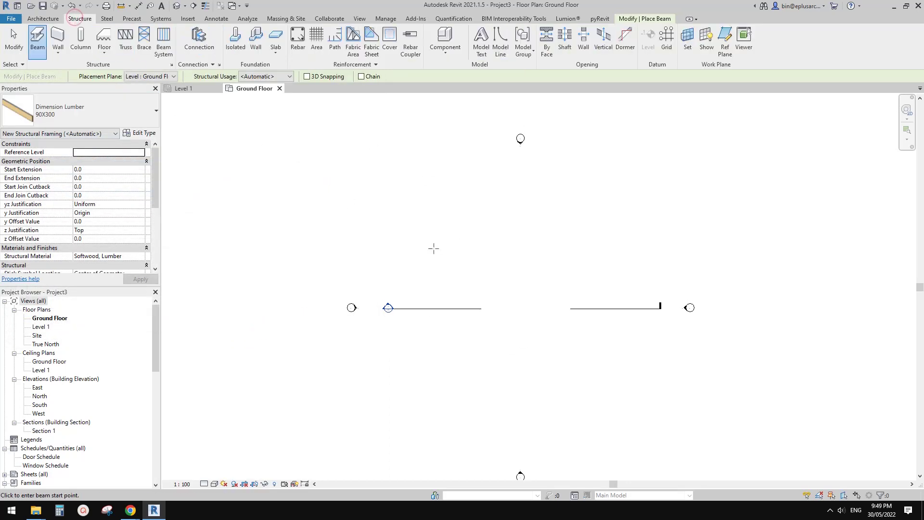
pyautogui.click(80, 40)
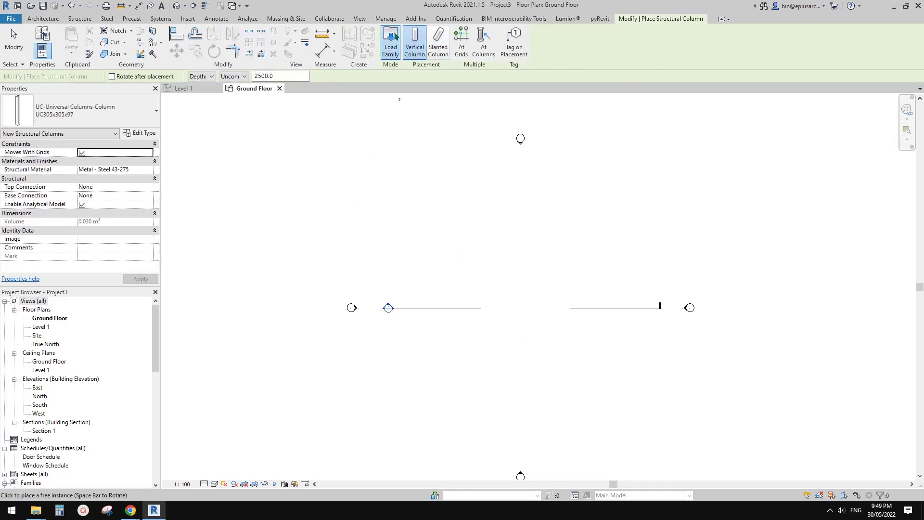
pyautogui.click(392, 37)
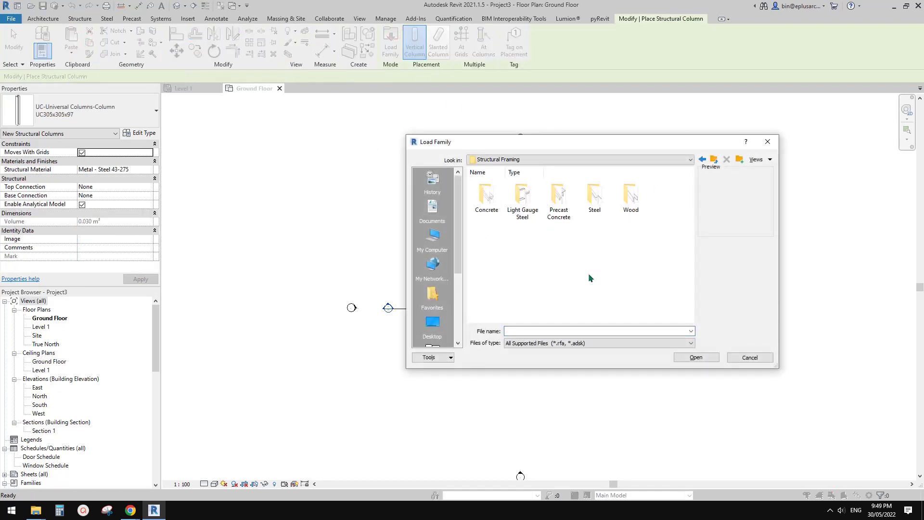
pyautogui.press('BackSpace')
pyautogui.scroll(-3, 581, 275)
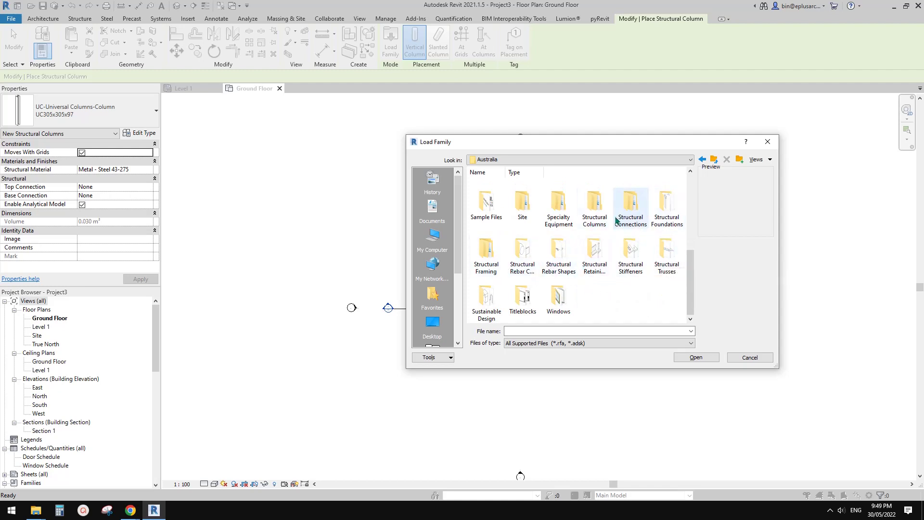
pyautogui.doubleClick(593, 205)
pyautogui.click(595, 204)
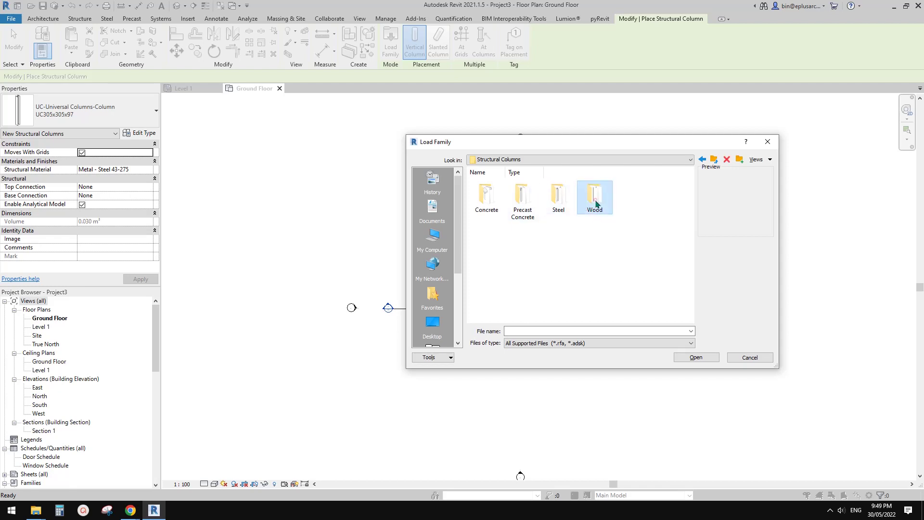
pyautogui.doubleClick(595, 204)
# Load the Dimension Lumber-Column family with its 89x286 type into the project.
pyautogui.click(490, 208)
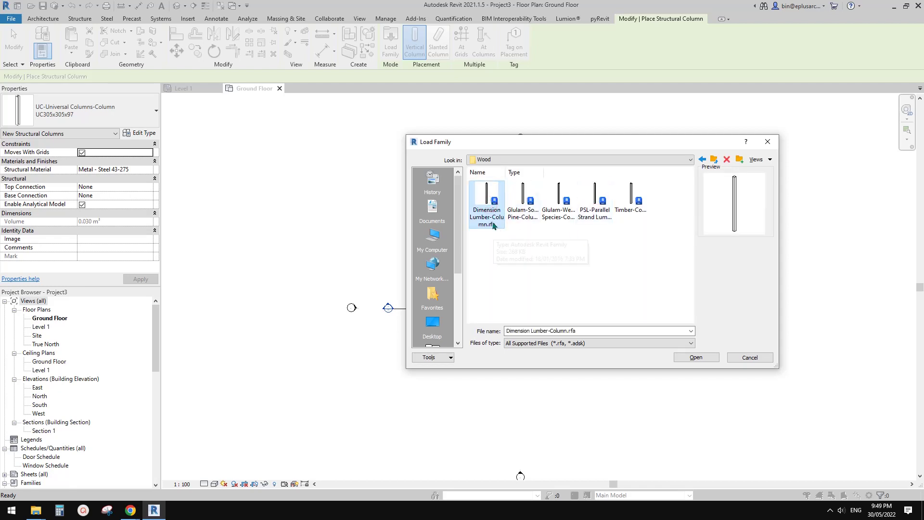
pyautogui.click(696, 357)
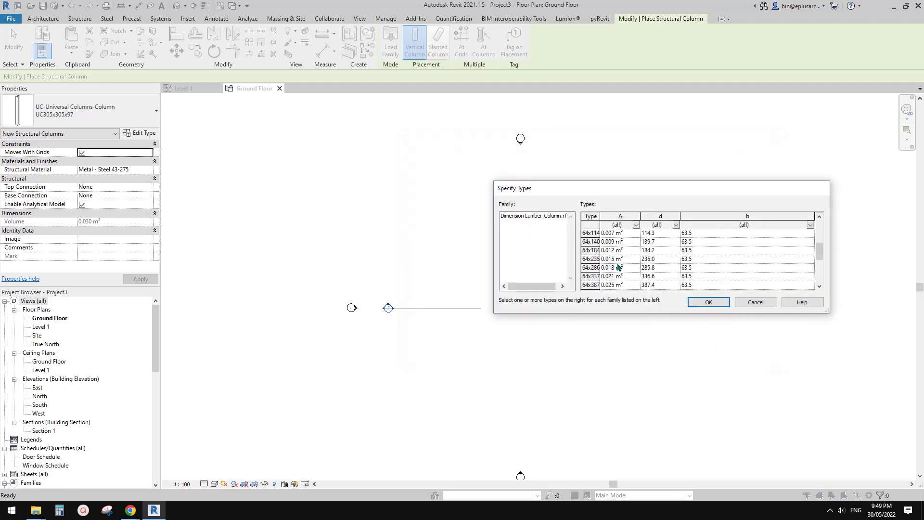
pyautogui.scroll(-3, 613, 266)
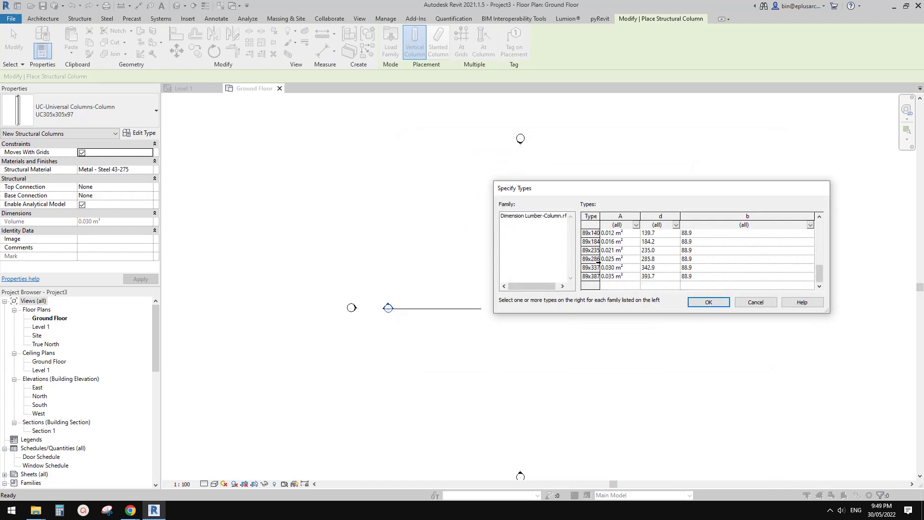
pyautogui.click(598, 259)
pyautogui.click(706, 302)
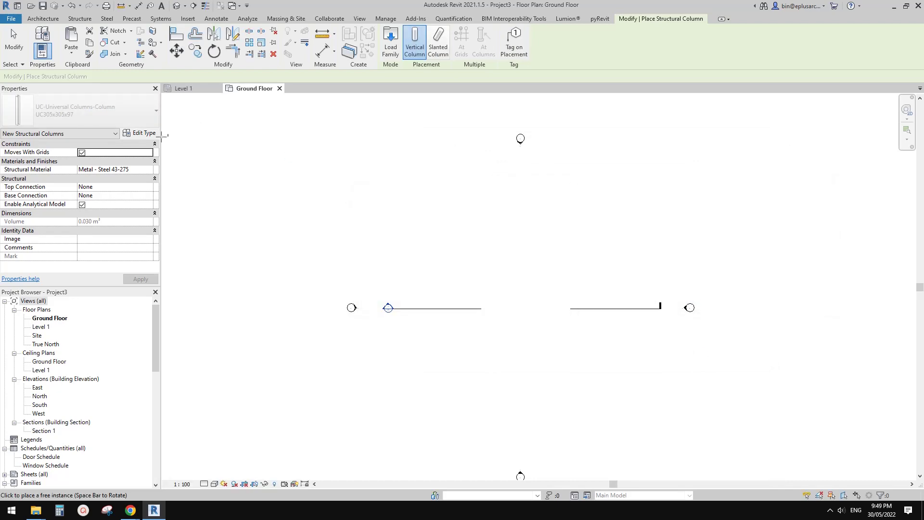
# Duplicate the Dimension Lumber-Column type as 90X300, setting b to 90 and d to 300.
pyautogui.click(142, 133)
pyautogui.click(350, 86)
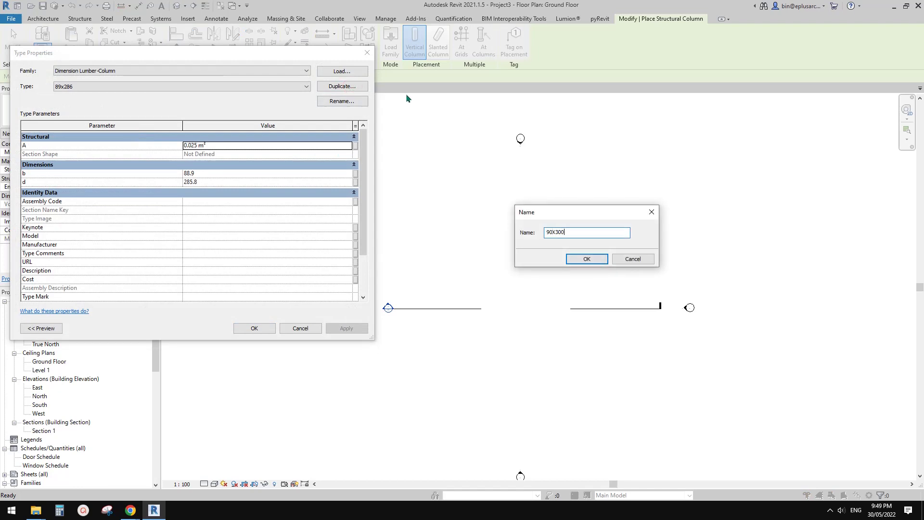
pyautogui.click(590, 258)
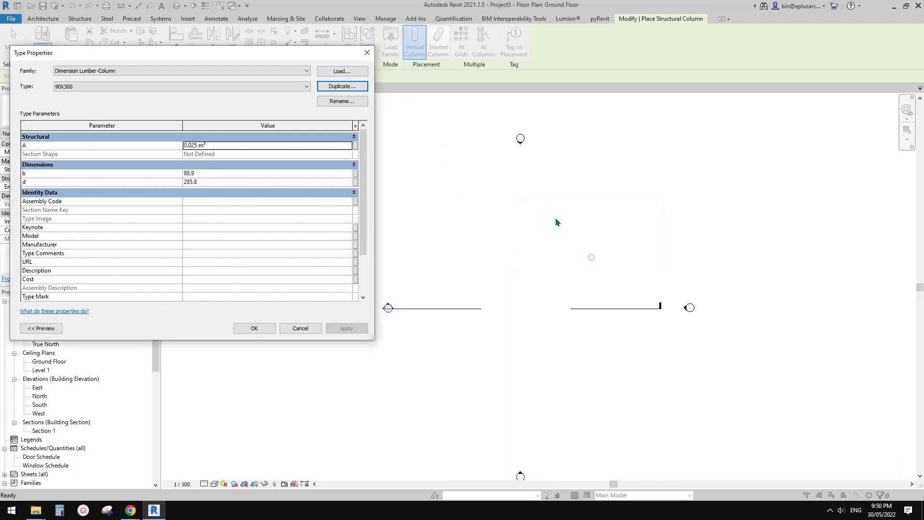
pyautogui.click(227, 173)
pyautogui.write('90')
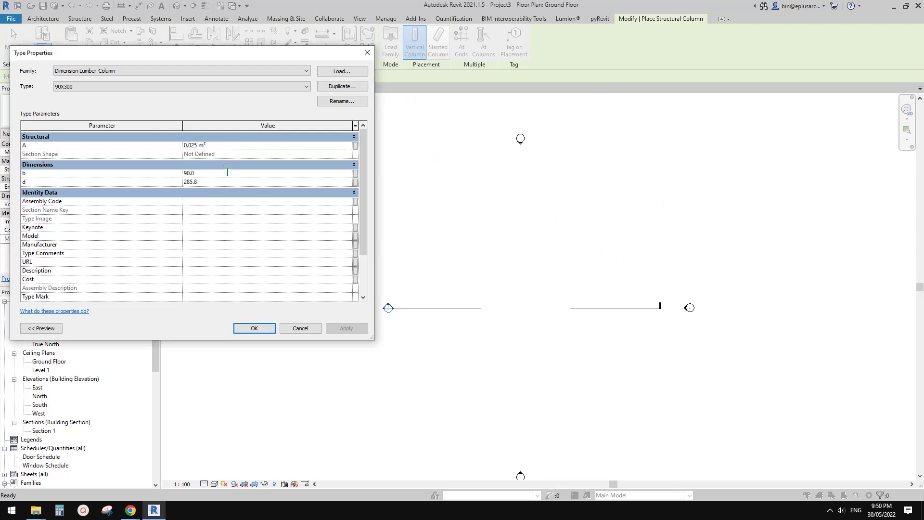
pyautogui.click(228, 178)
pyautogui.write('300')
pyautogui.click(260, 327)
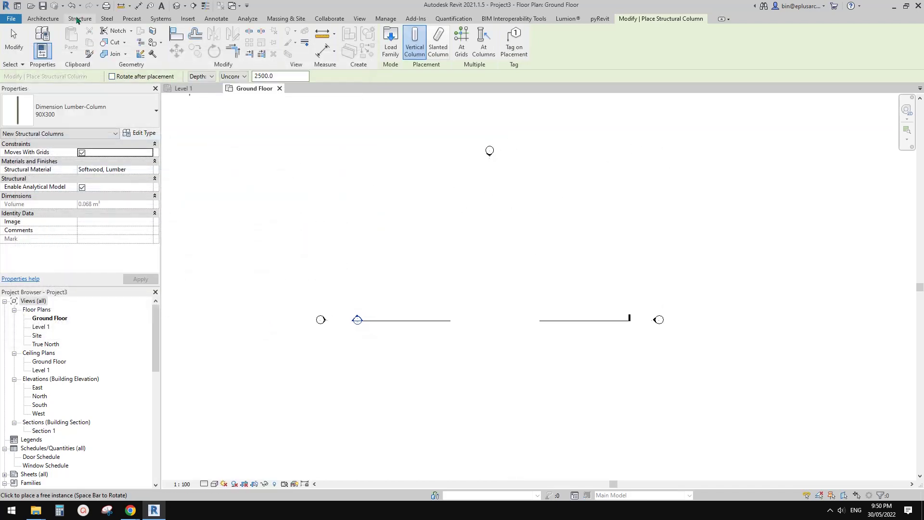
# Examine the roof members in the Chrome reference photo and switch back to Revit.
pyautogui.moveTo(130, 510)
pyautogui.click(183, 470)
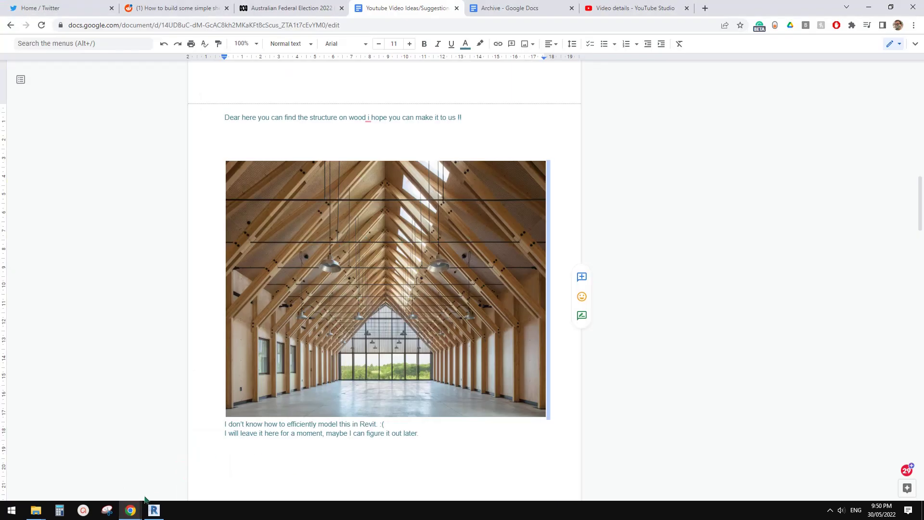
pyautogui.moveTo(130, 509)
pyautogui.click(169, 477)
pyautogui.click(154, 510)
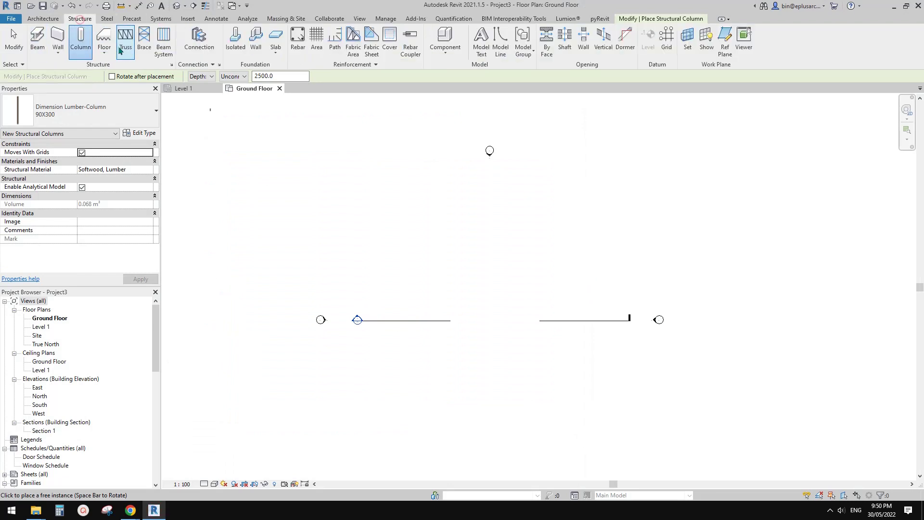
# Start the Beam command and browse the family library to Structural Framing > Steel.
pyautogui.click(37, 38)
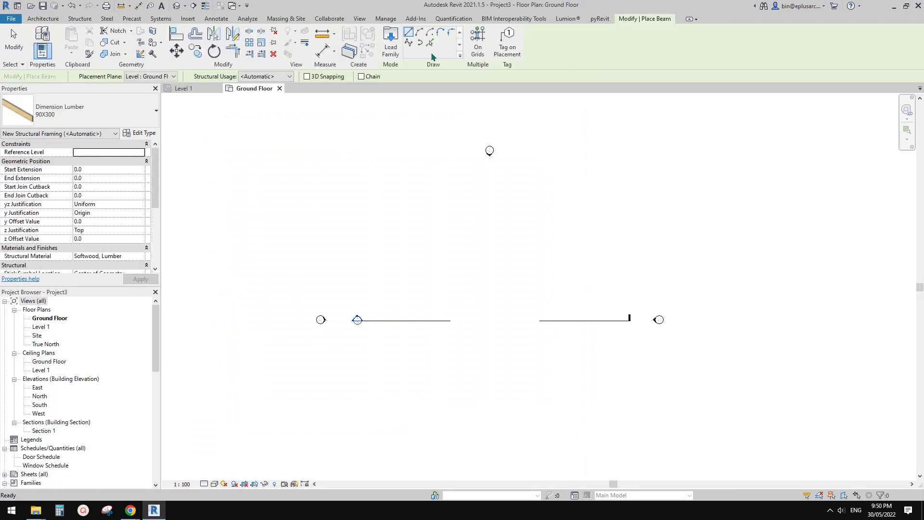
pyautogui.click(390, 43)
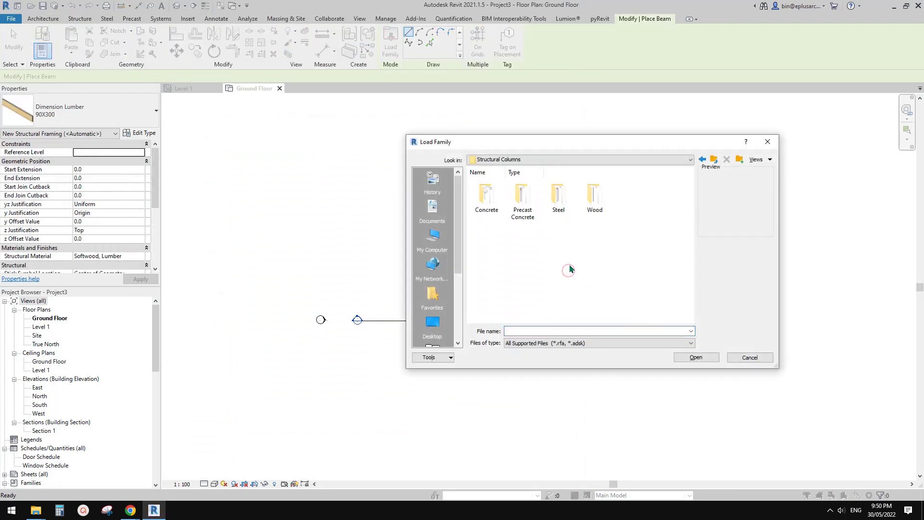
pyautogui.press('BackSpace')
pyautogui.scroll(-3, 571, 261)
pyautogui.doubleClick(484, 248)
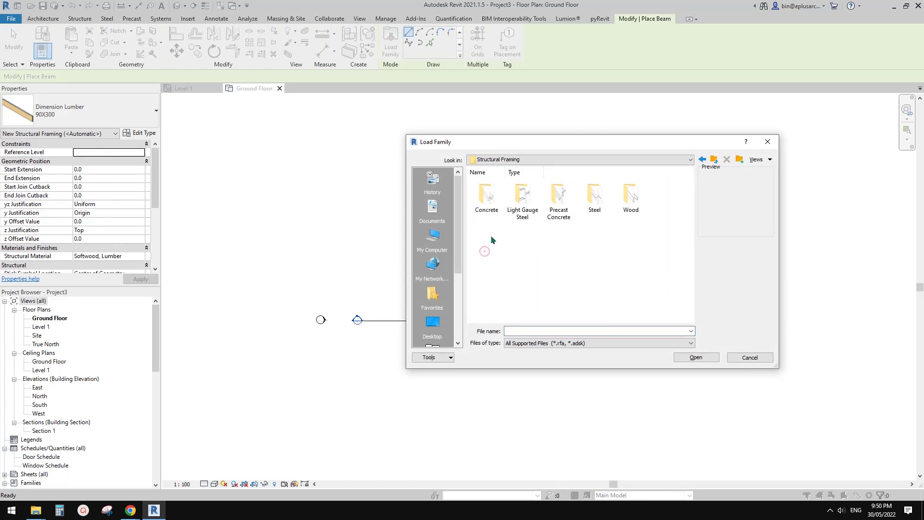
pyautogui.doubleClick(594, 195)
# Load the Round Bar framing family with its 20mm type into the project and leave the Beam command.
pyautogui.scroll(-3, 680, 262)
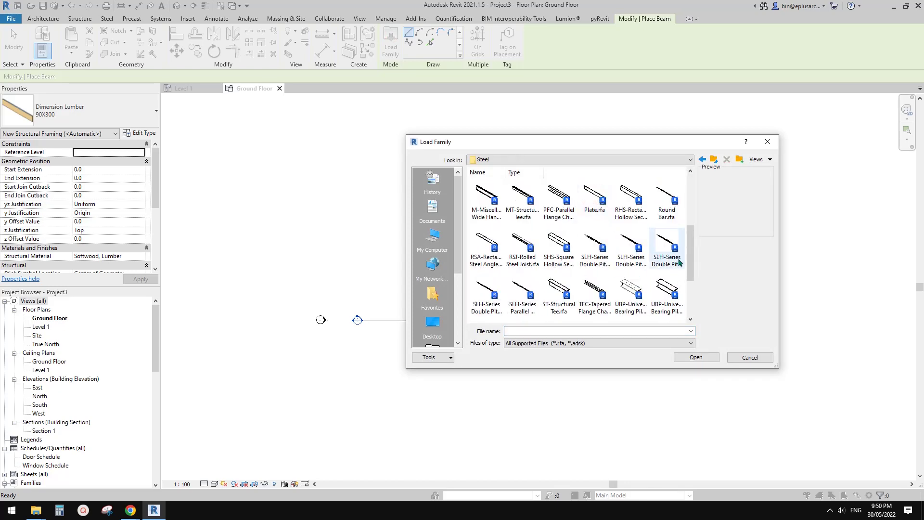
pyautogui.scroll(3, 680, 262)
pyautogui.scroll(-3, 678, 260)
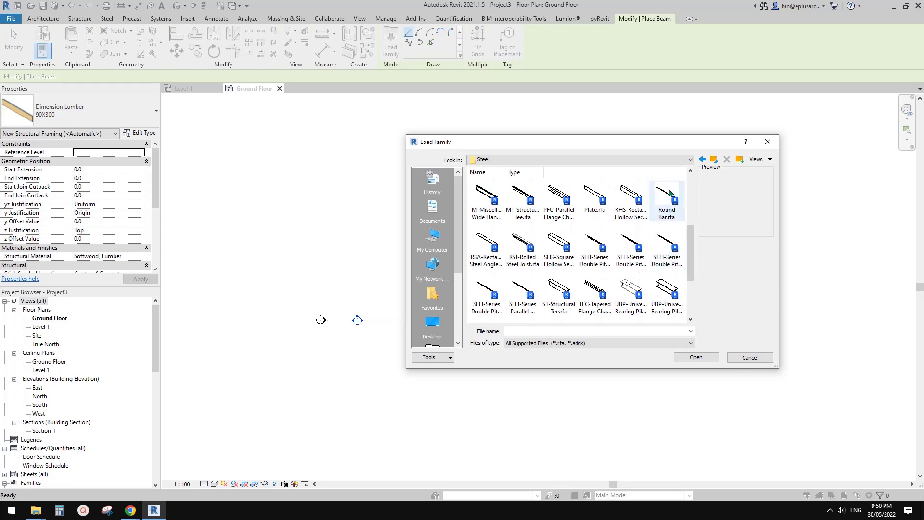
pyautogui.click(669, 195)
pyautogui.doubleClick(669, 195)
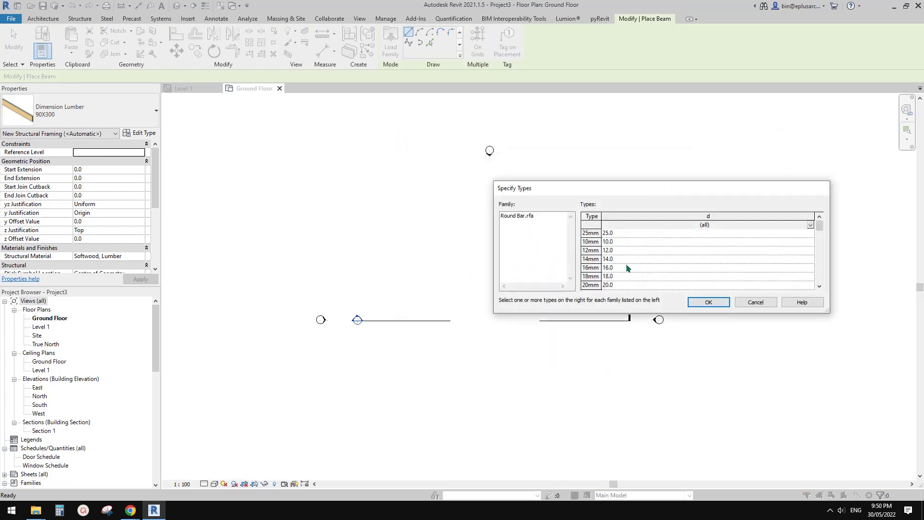
pyautogui.click(593, 284)
pyautogui.click(708, 302)
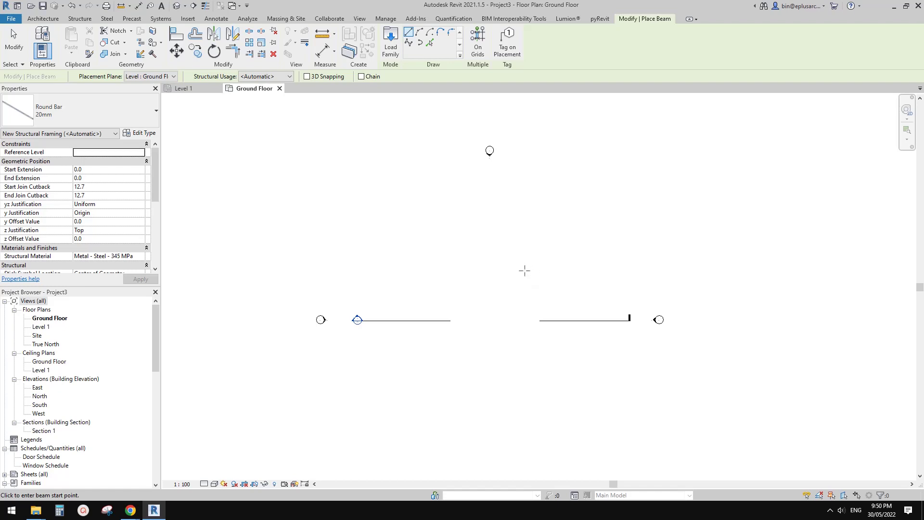
pyautogui.press('Escape')
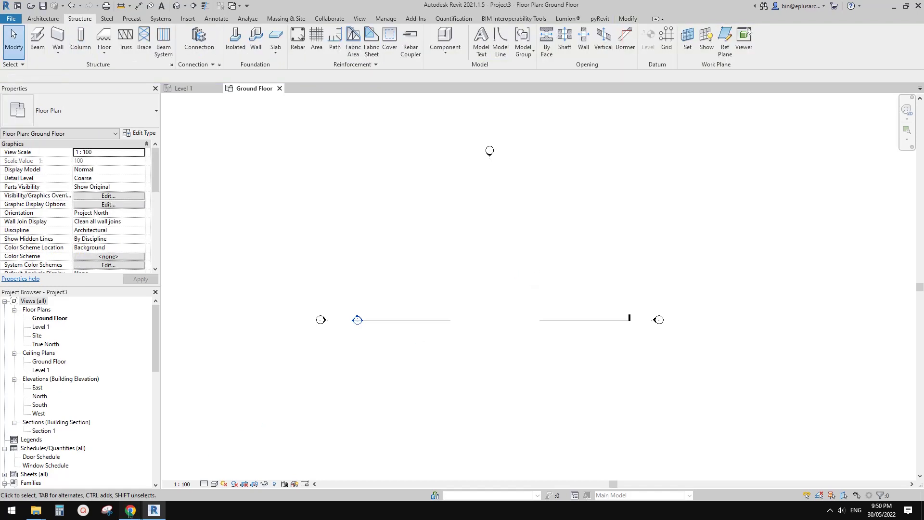
# Switch to the Family2 truss family and load it into Project3.
pyautogui.click(399, 354)
pyautogui.click(193, 89)
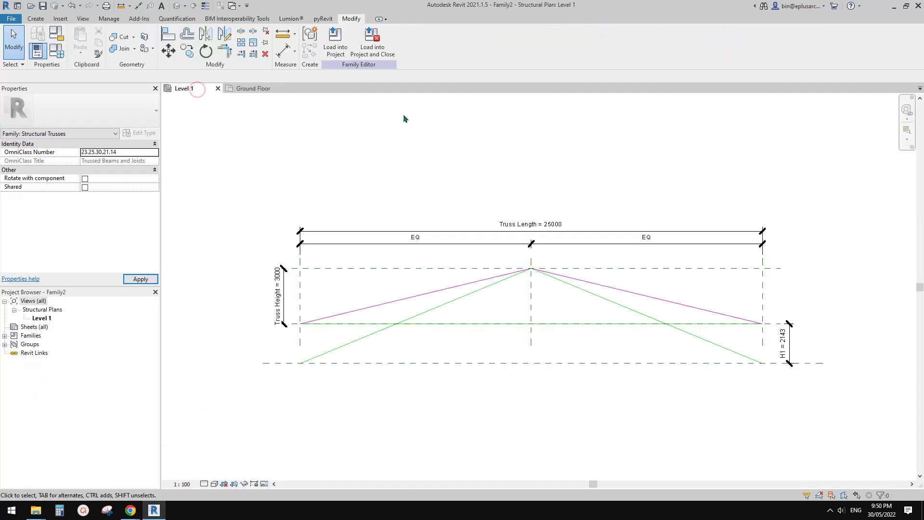
pyautogui.click(338, 47)
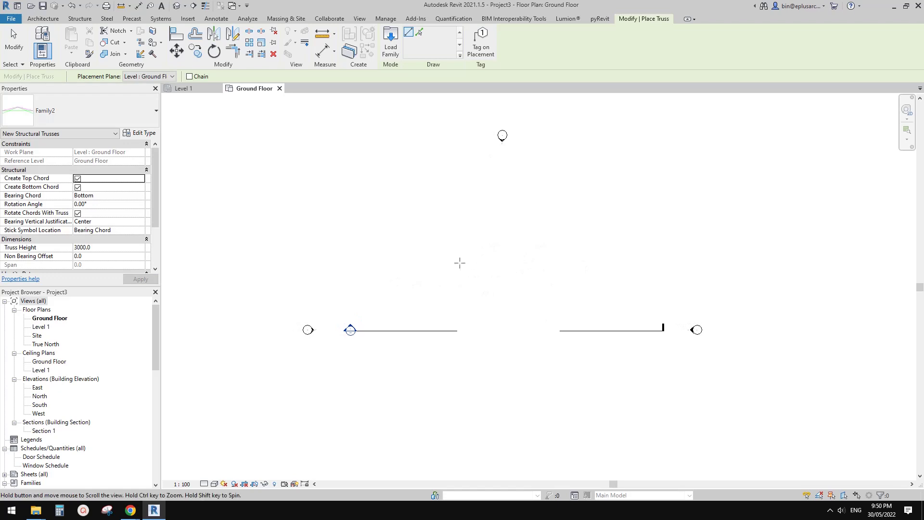
# Start a structural column of type Dimension Lumber-Column 90X300 with its placement set to Height up to Level 1.
pyautogui.click(79, 19)
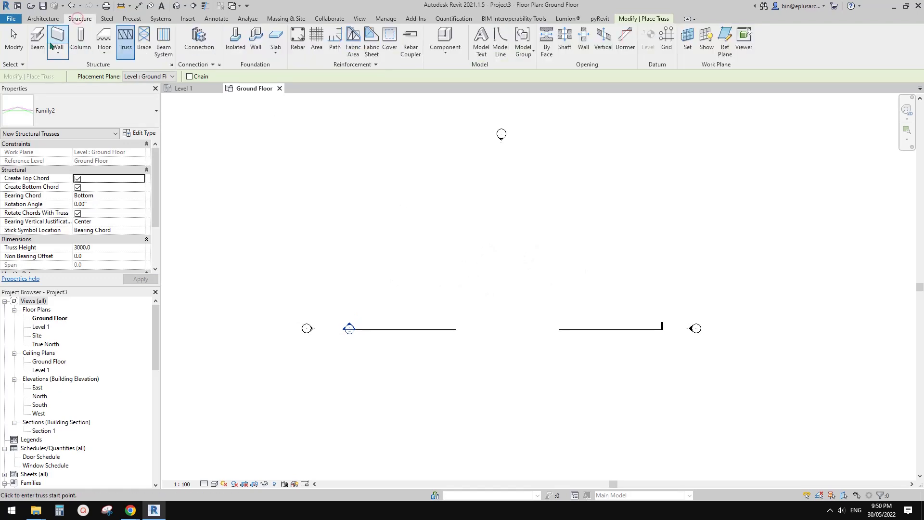
pyautogui.click(81, 38)
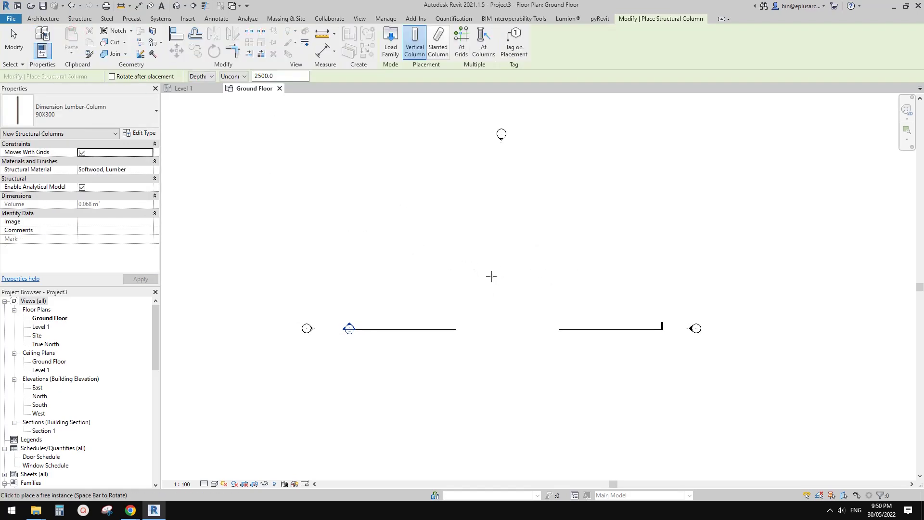
pyautogui.click(77, 112)
pyautogui.click(73, 117)
pyautogui.click(208, 76)
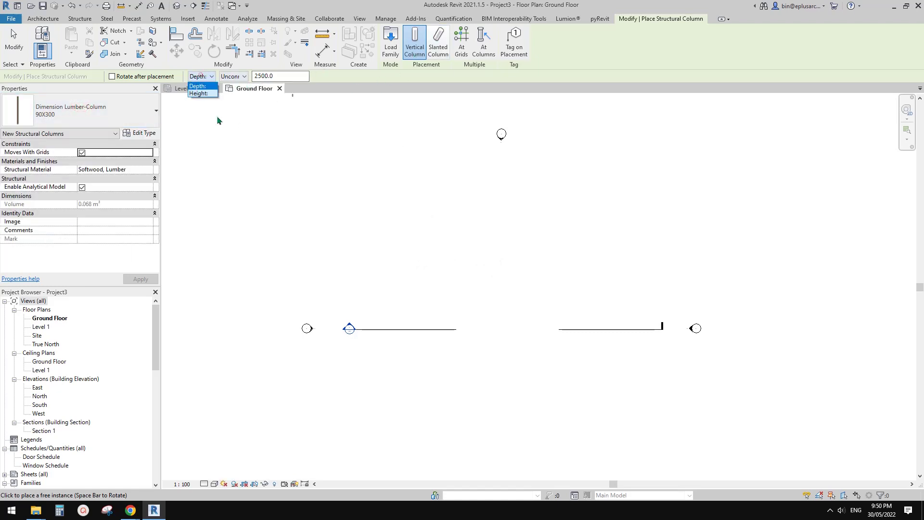
pyautogui.click(201, 93)
pyautogui.click(234, 76)
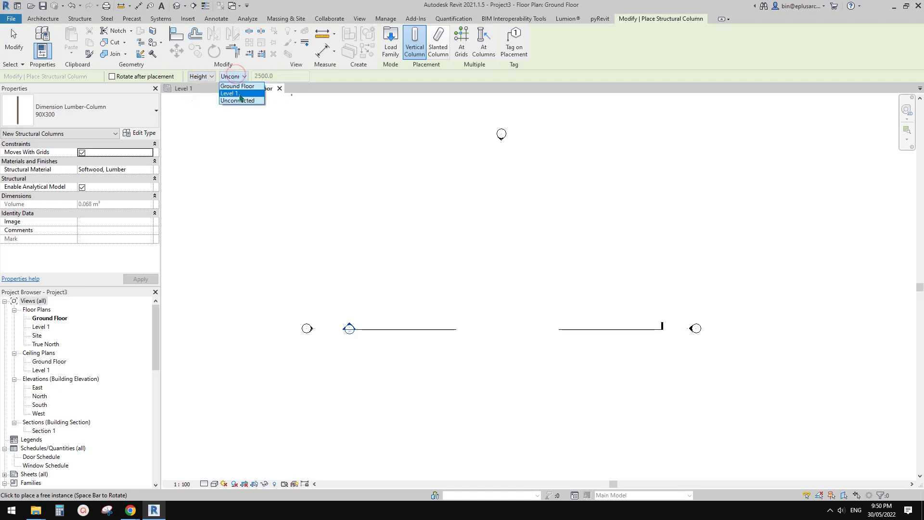
pyautogui.click(239, 93)
# Place one 90X300 column on the Ground Floor plan above the section line, its long side running horizontally.
pyautogui.scroll(5, 447, 268)
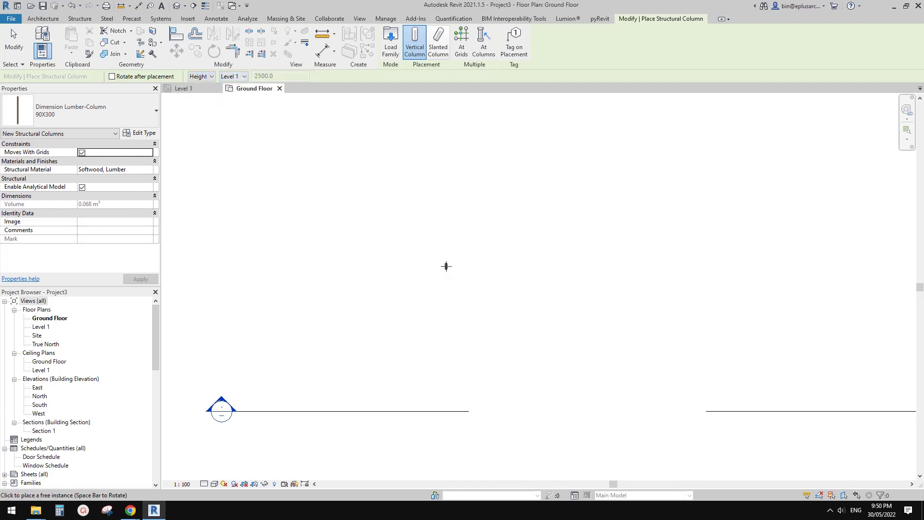
pyautogui.scroll(2, 453, 264)
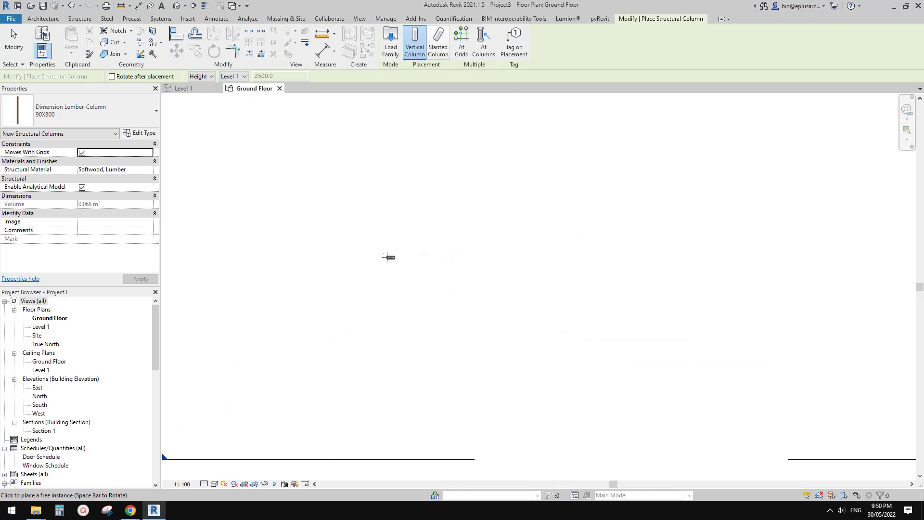
pyautogui.scroll(-3, 429, 253)
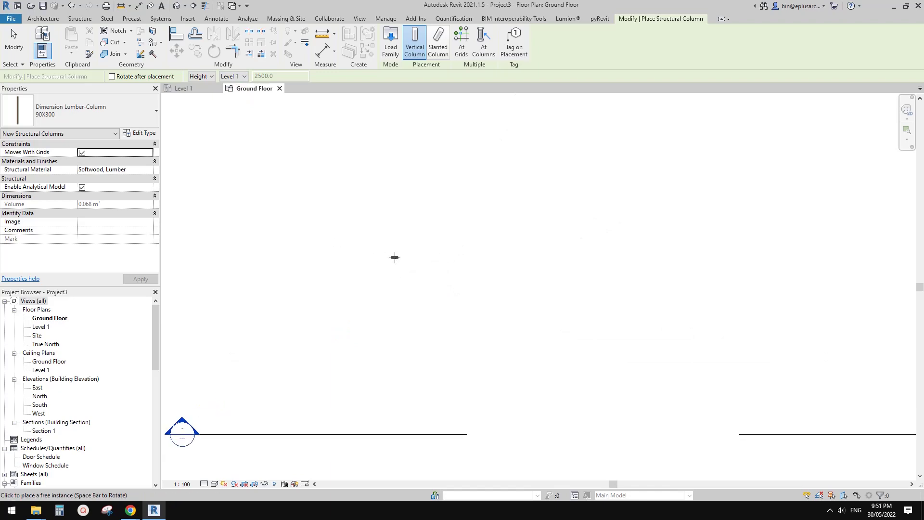
pyautogui.click(393, 256)
pyautogui.press('Escape')
pyautogui.press('Escape')
# Copy the placed column horizontally 20000 mm to the right.
pyautogui.click(407, 256)
pyautogui.press('c')
pyautogui.press('o')
pyautogui.click(408, 256)
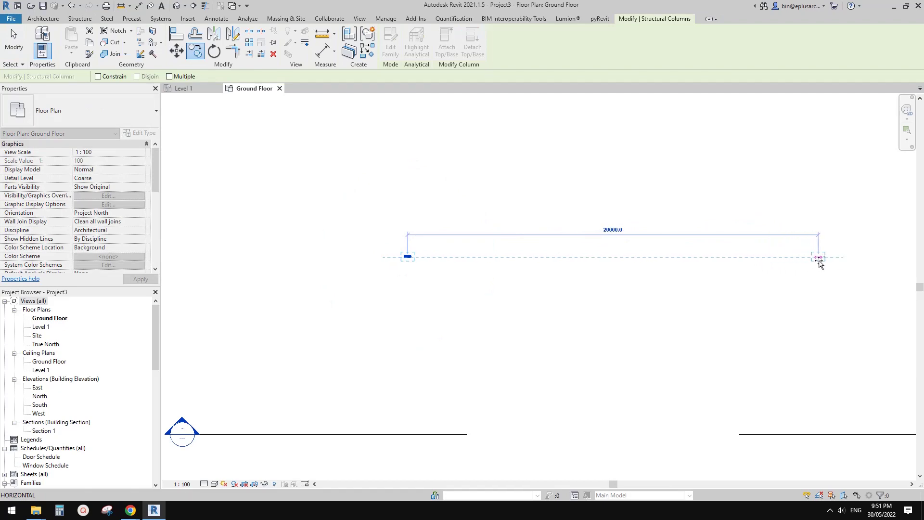
pyautogui.click(818, 259)
pyautogui.press('Escape')
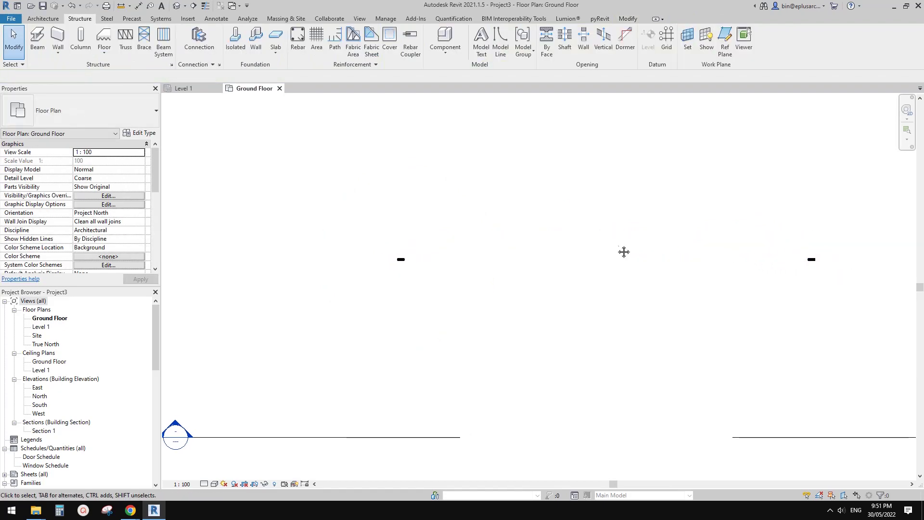
# Open the default 3D view and examine the two columns and the level constraints of the left one.
pyautogui.click(176, 5)
pyautogui.keyDown('shift'); pyautogui.moveTo(532, 242); pyautogui.dragTo(649, 196, button='middle'); pyautogui.keyUp('shift')
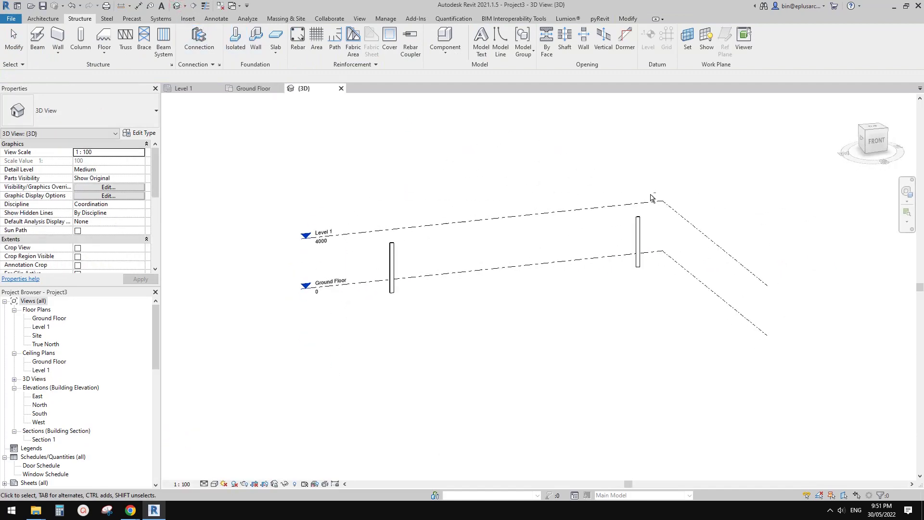
pyautogui.scroll(2, 507, 266)
pyautogui.click(319, 288)
pyautogui.keyDown('shift'); pyautogui.moveTo(370, 291); pyautogui.dragTo(327, 234, button='middle'); pyautogui.keyUp('shift')
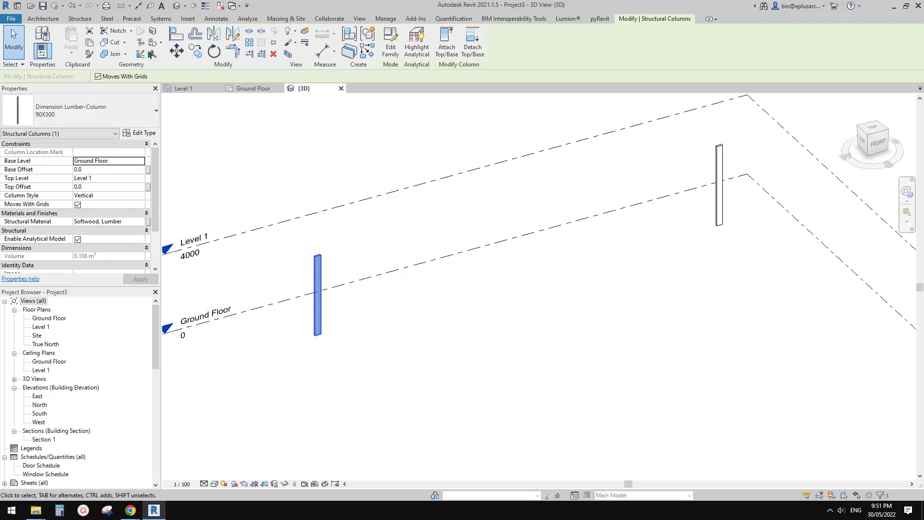
pyautogui.press('Escape')
pyautogui.moveTo(176, 111); pyautogui.dragTo(176, 159, button='middle')
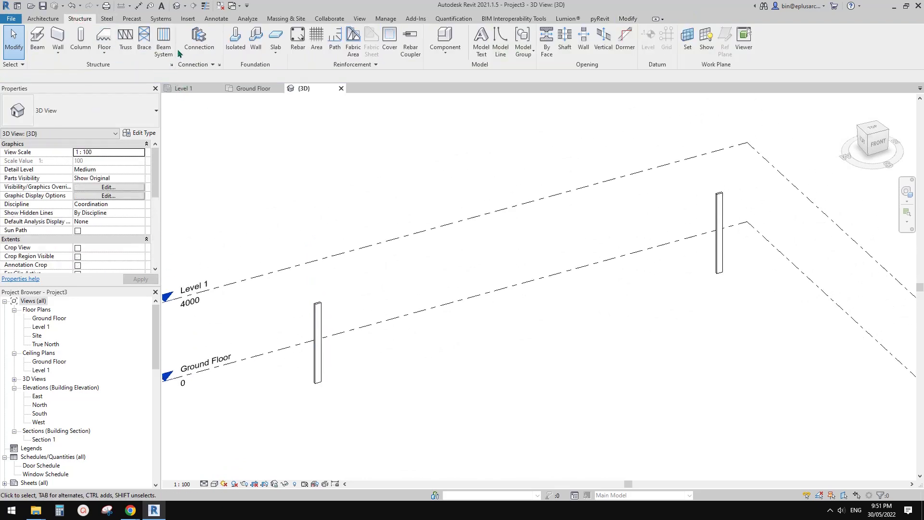
# Place a Family2 truss spanning 20000 mm from the top of the left column to the top of the right column.
pyautogui.click(126, 38)
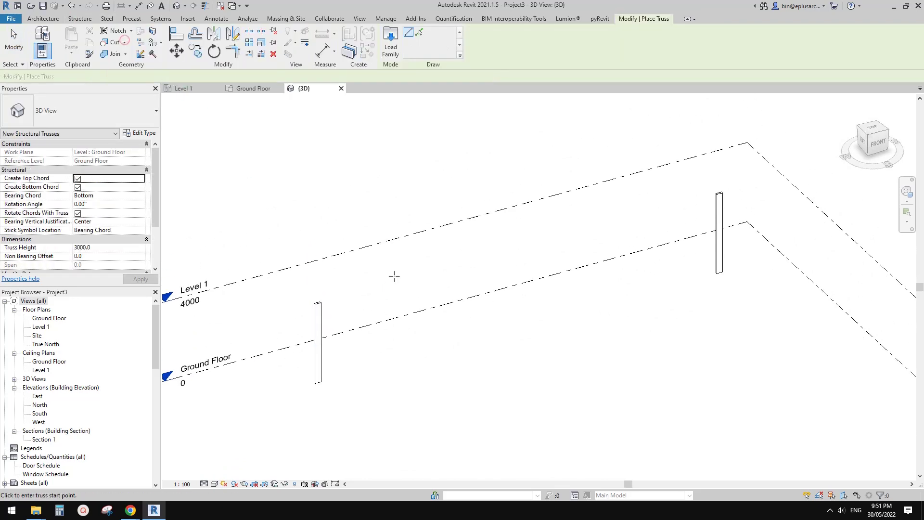
pyautogui.click(316, 302)
pyautogui.click(719, 193)
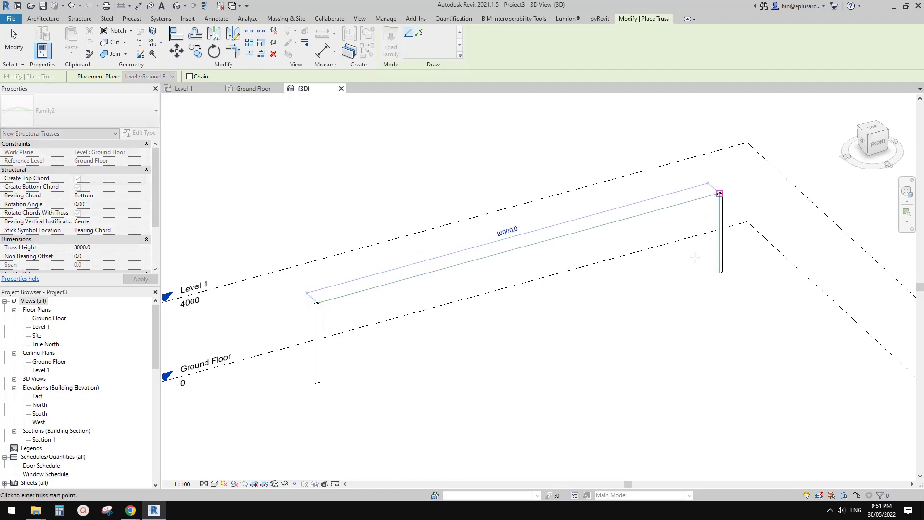
pyautogui.press('Escape')
# Set the placed truss's Top Chords framing type to Dimension Lumber:90X300 in its type properties and apply it.
pyautogui.scroll(-1, 602, 280)
pyautogui.moveTo(598, 290)
pyautogui.keyDown('shift'); pyautogui.mouseDown(button='middle')
pyautogui.moveTo(546, 297)
pyautogui.moveTo(572, 308)
pyautogui.moveTo(600, 299)
pyautogui.mouseUp(button='middle'); pyautogui.keyUp('shift')
pyautogui.scroll(1, 547, 298)
pyautogui.click(535, 283)
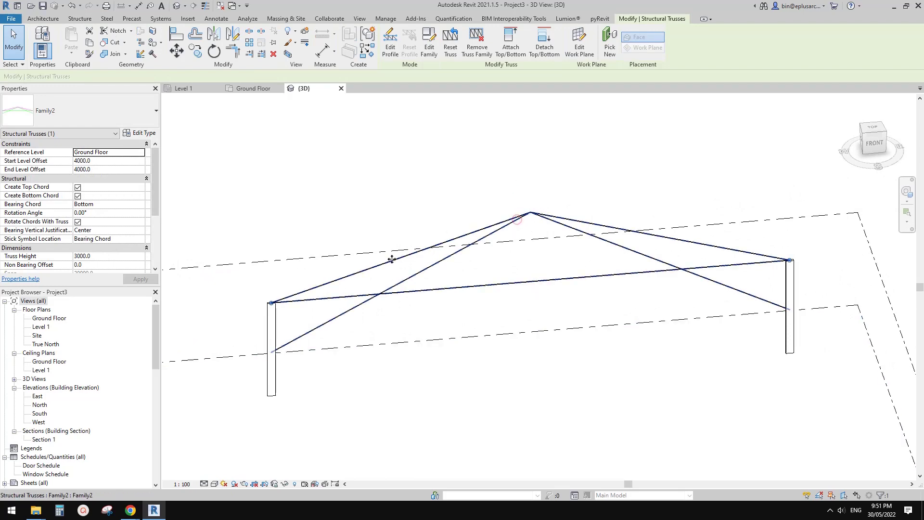
pyautogui.click(130, 125)
pyautogui.click(139, 132)
pyautogui.click(140, 136)
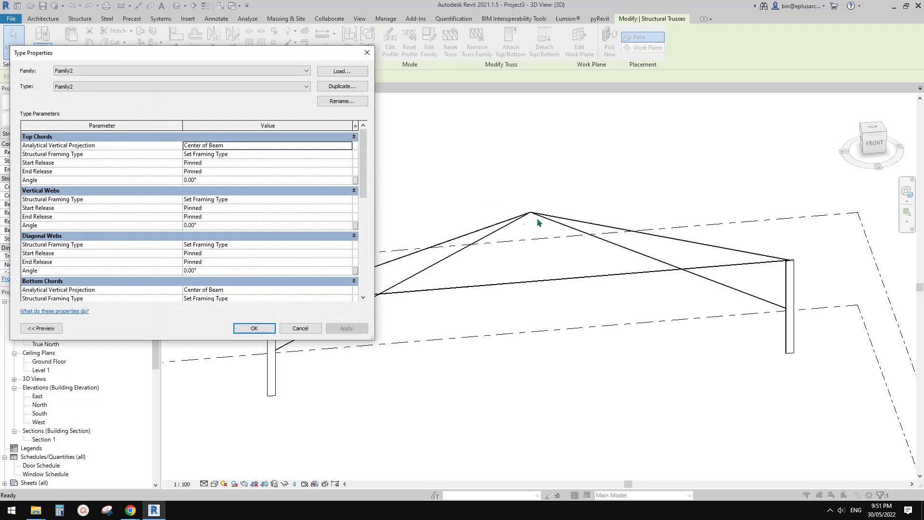
pyautogui.click(290, 153)
pyautogui.click(291, 153)
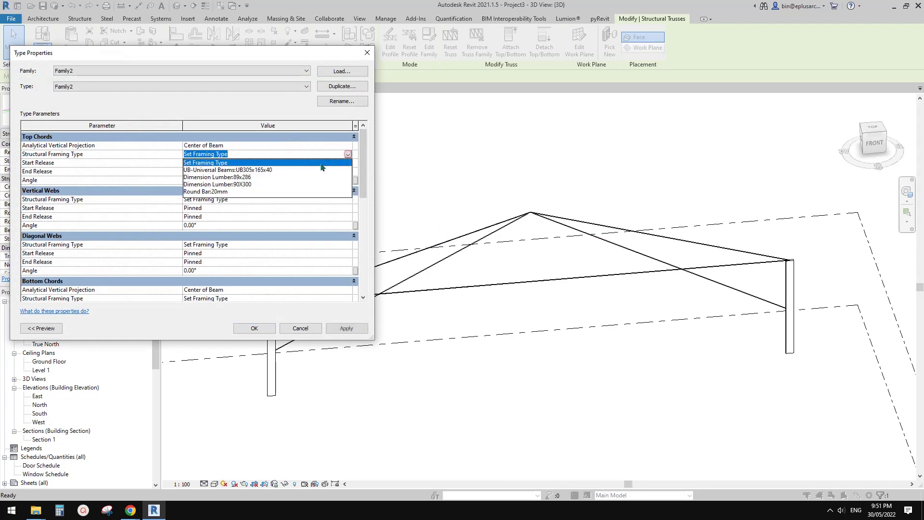
pyautogui.click(239, 184)
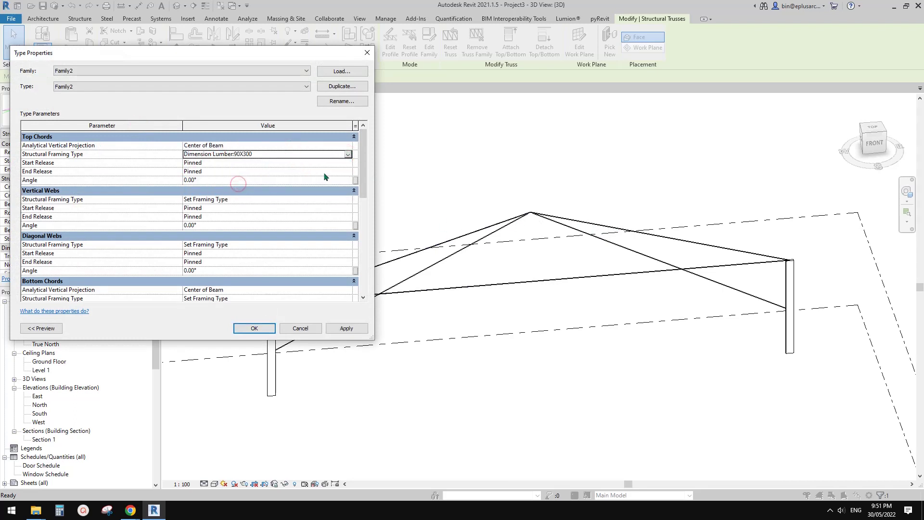
pyautogui.click(346, 328)
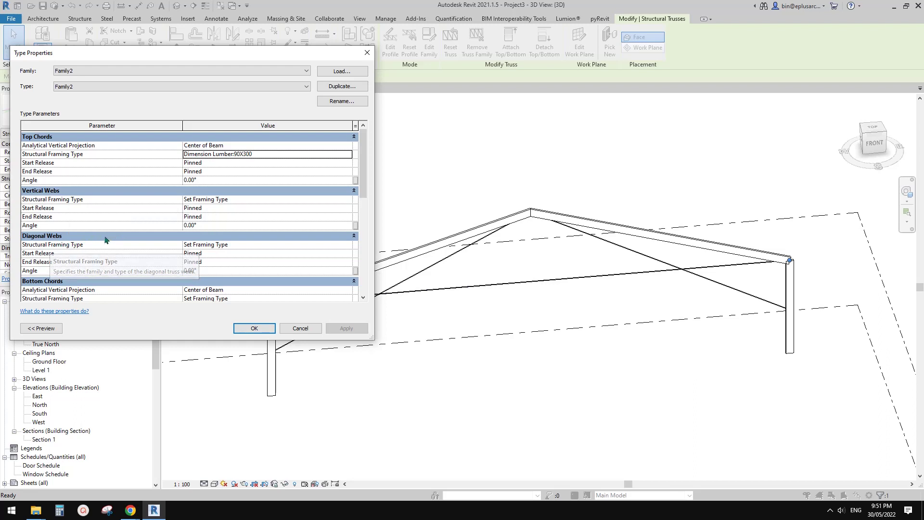
# Set the truss type's Vertical Webs framing type to Dimension Lumber:90X300 and apply it.
pyautogui.click(279, 198)
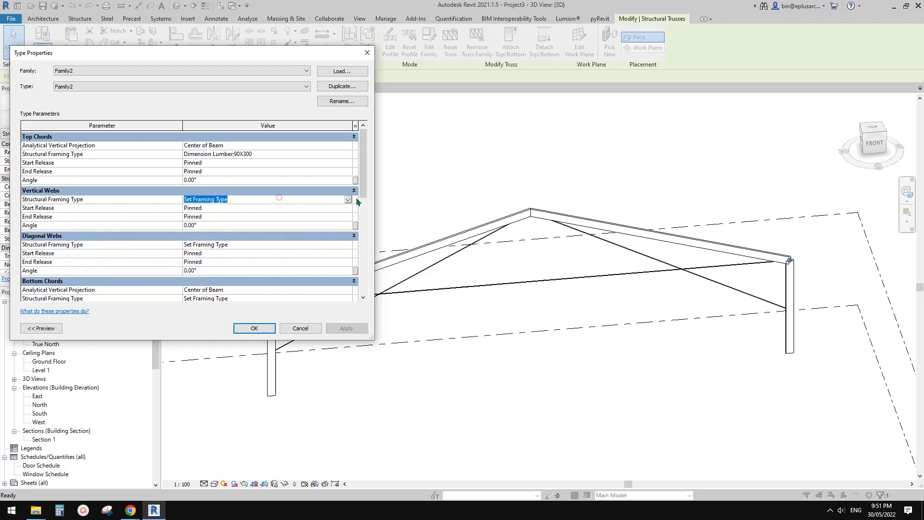
pyautogui.click(347, 199)
pyautogui.click(229, 228)
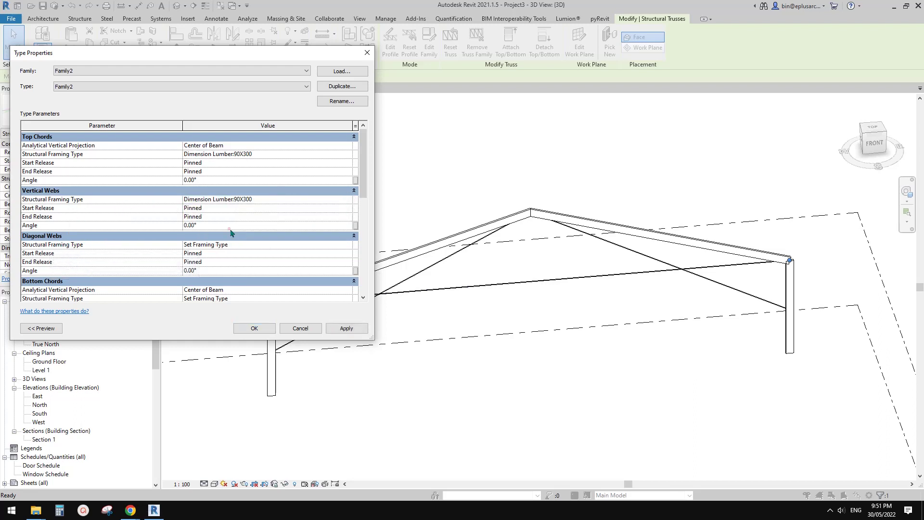
pyautogui.click(353, 329)
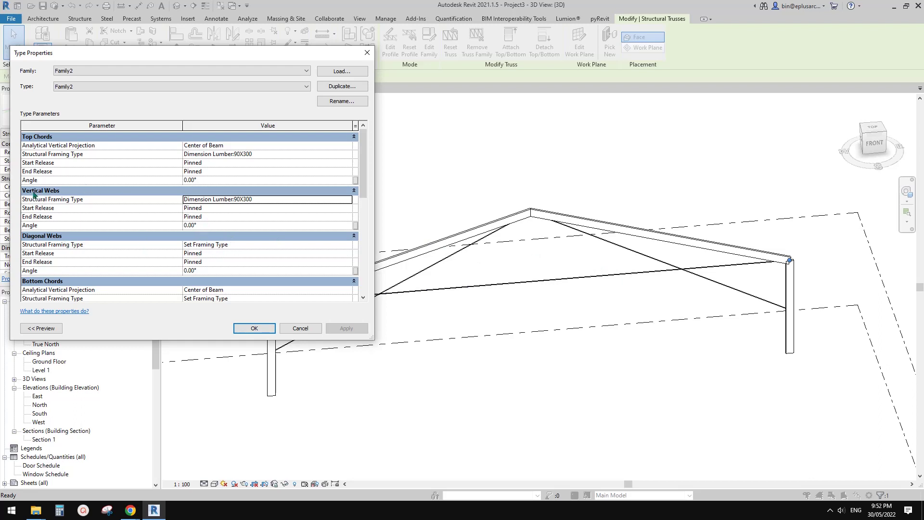
# Set the truss type's Diagonal Webs framing type to Dimension Lumber:90X300 and apply it.
pyautogui.click(309, 244)
pyautogui.click(348, 244)
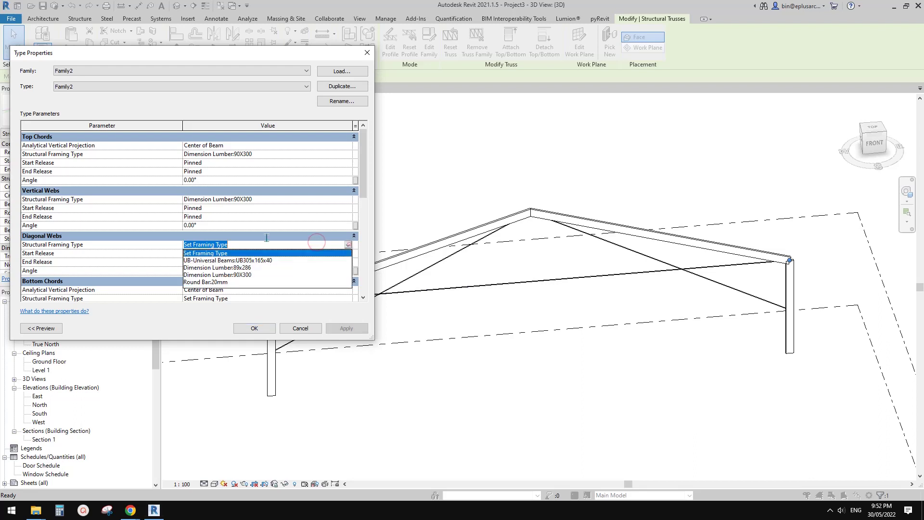
pyautogui.click(233, 275)
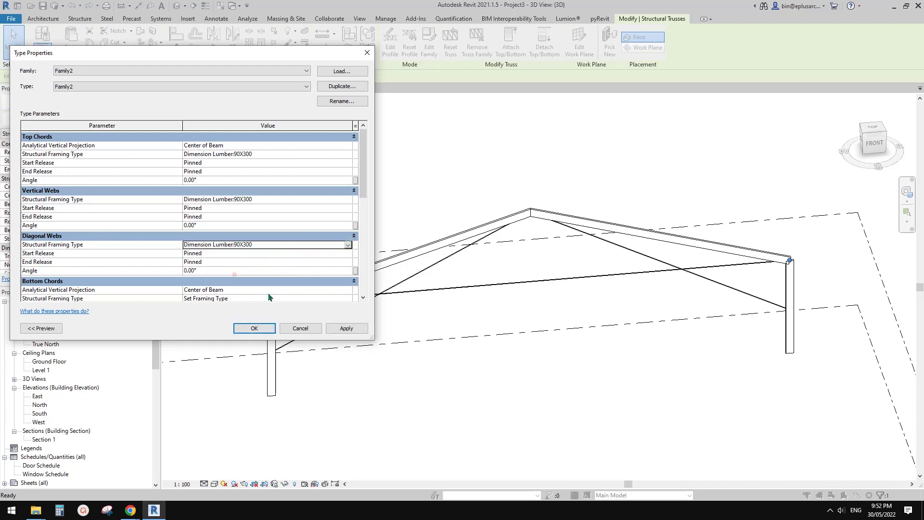
pyautogui.click(346, 328)
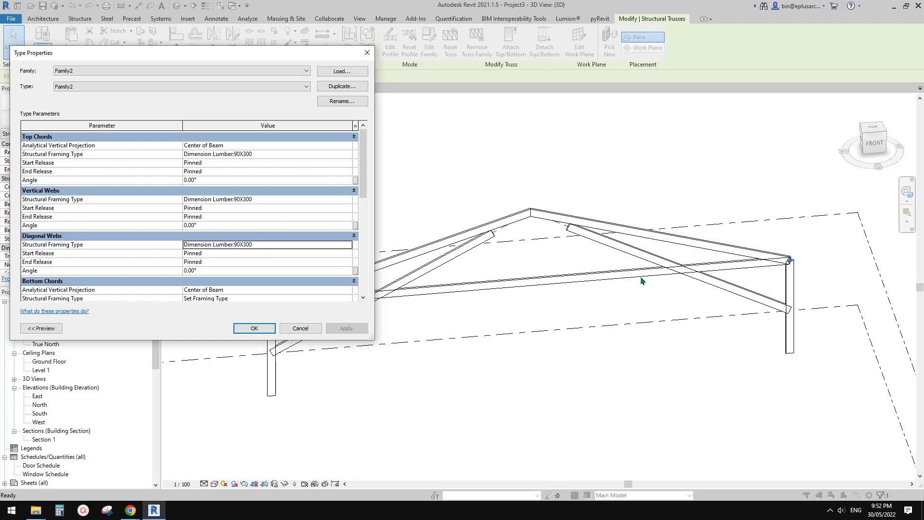
# Close the truss type properties and change the truss's horizontal tie member to the Round Bar 20mm type.
pyautogui.click(253, 329)
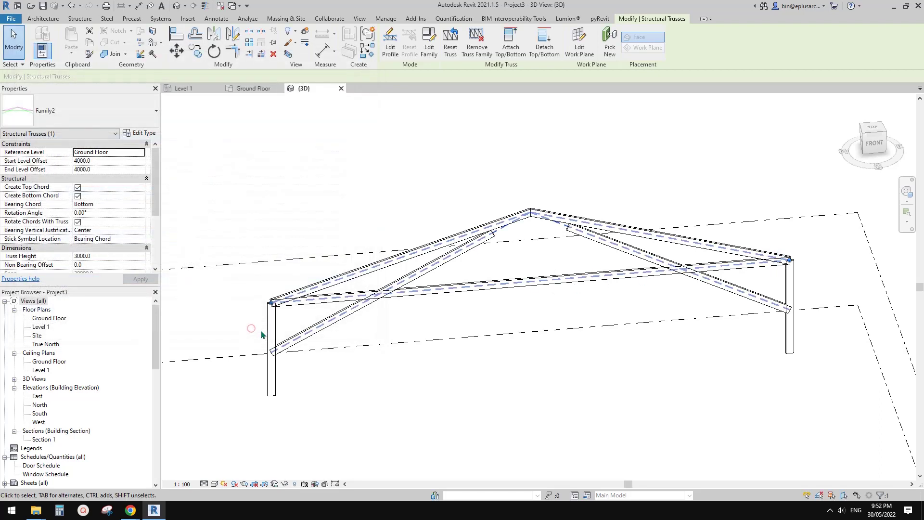
pyautogui.click(479, 306)
pyautogui.scroll(1, 505, 302)
pyautogui.moveTo(506, 302)
pyautogui.keyDown('shift'); pyautogui.mouseDown(button='middle')
pyautogui.moveTo(486, 303)
pyautogui.moveTo(504, 301)
pyautogui.mouseUp(button='middle'); pyautogui.keyUp('shift')
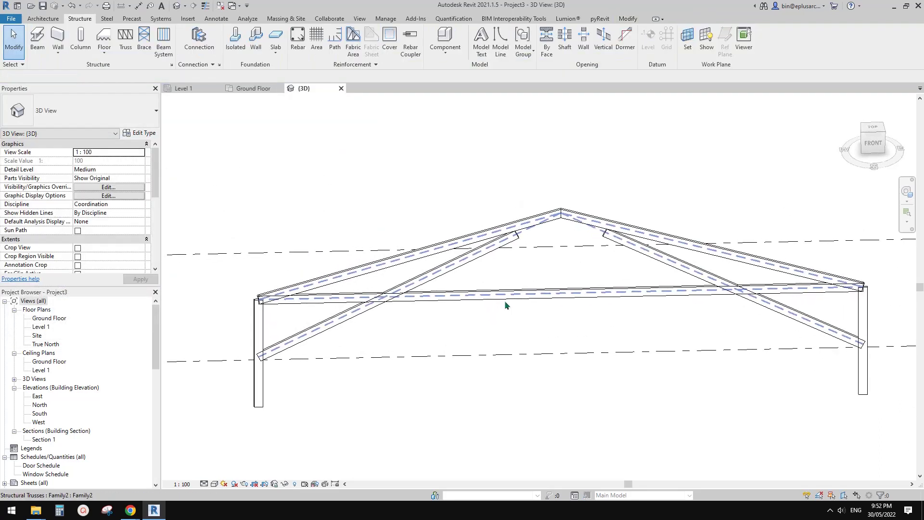
pyautogui.press('Tab')
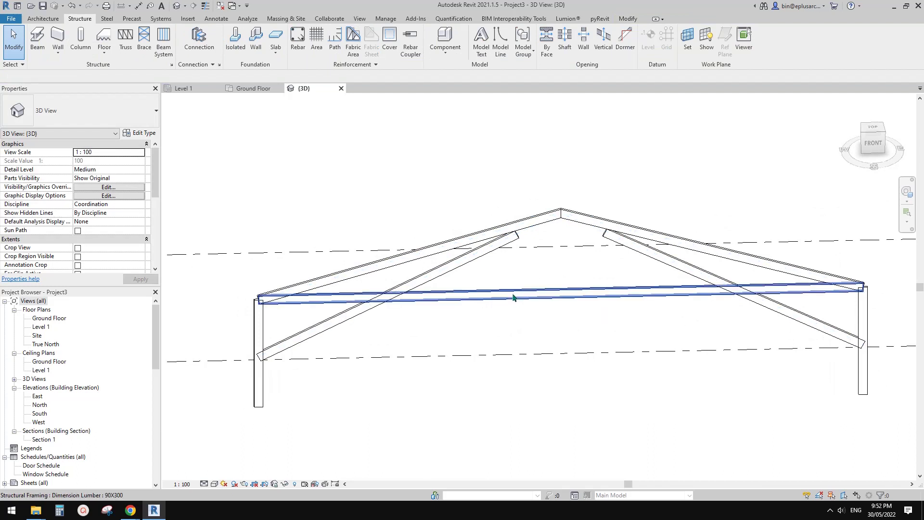
pyautogui.click(513, 296)
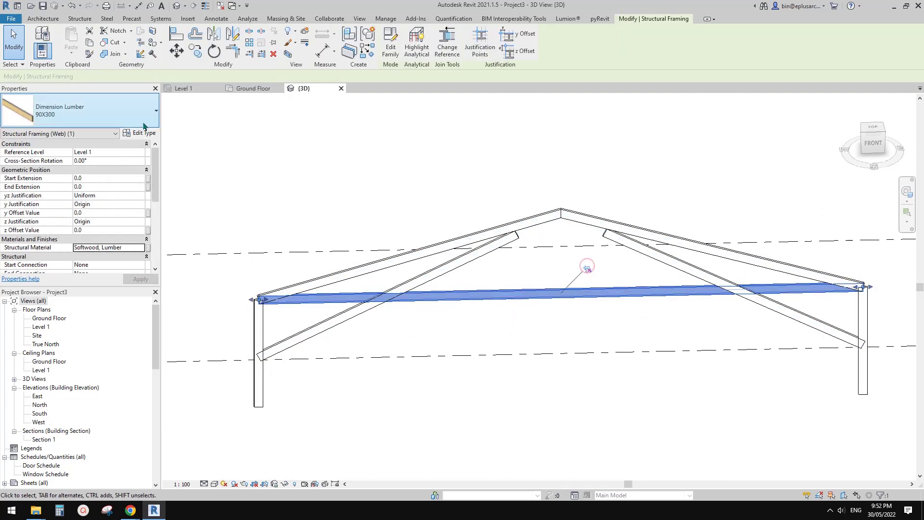
pyautogui.click(110, 112)
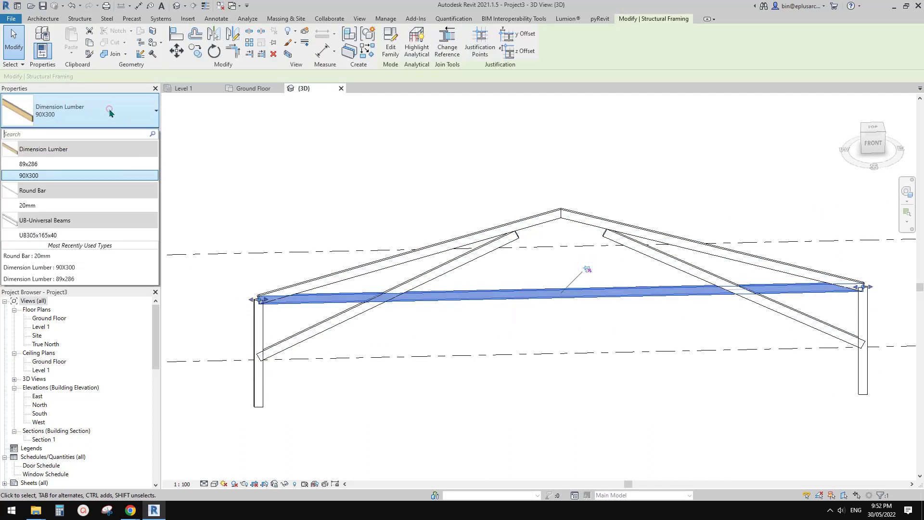
pyautogui.click(68, 205)
pyautogui.click(538, 125)
pyautogui.keyDown('shift'); pyautogui.moveTo(538, 125); pyautogui.dragTo(427, 222, button='middle'); pyautogui.keyUp('shift')
pyautogui.scroll(-6, 342, 274)
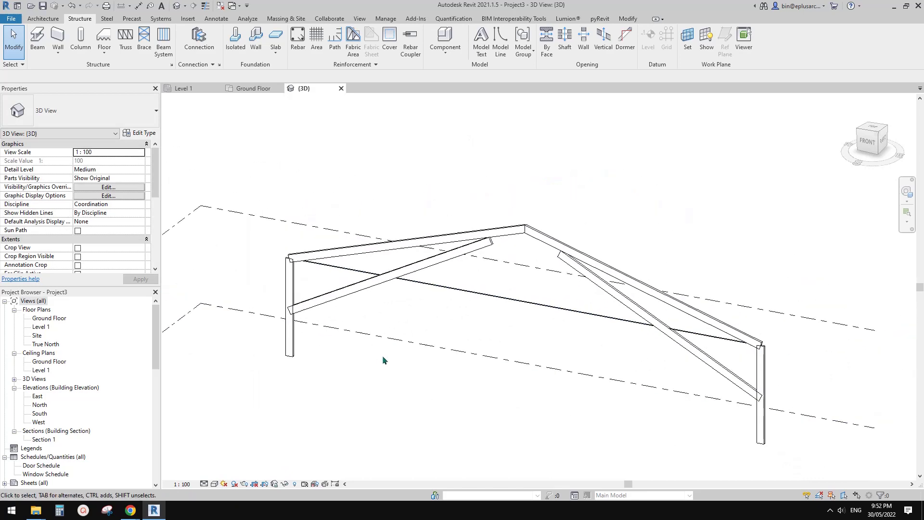
# Set the selected truss's Truss Height to 5000.
pyautogui.click(534, 249)
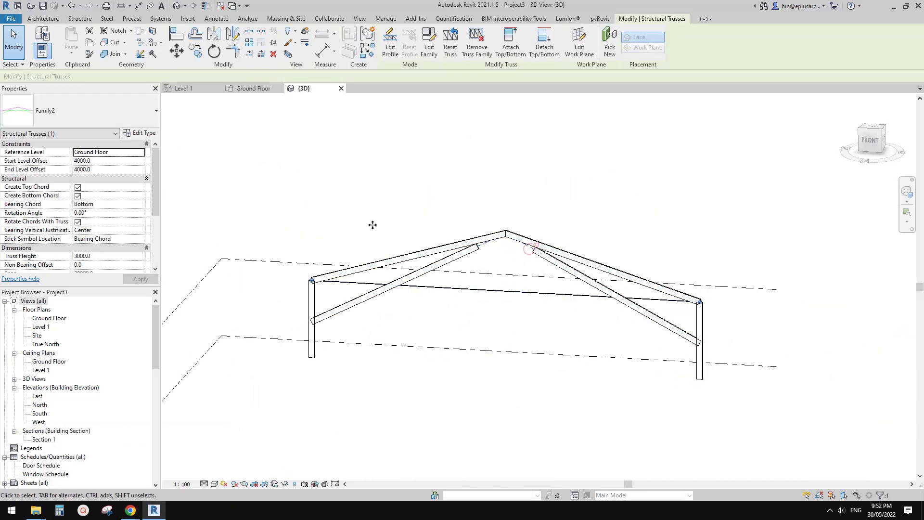
pyautogui.click(107, 257)
pyautogui.write('50')
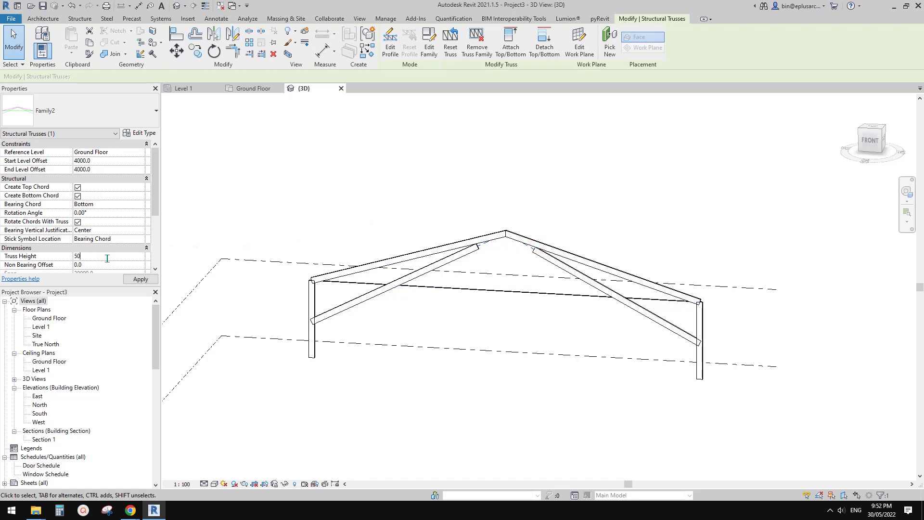
pyautogui.scroll(-1, 437, 252)
pyautogui.keyDown('shift'); pyautogui.moveTo(437, 252); pyautogui.dragTo(435, 243, button='middle'); pyautogui.keyUp('shift')
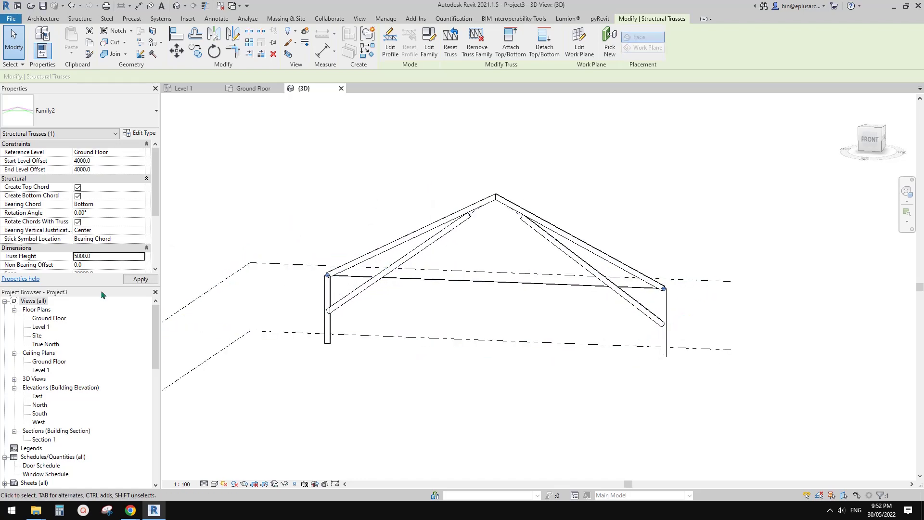
# Set the Truss Height to 6000 and compare the roof slope with the reference photo.
pyautogui.click(128, 257)
pyautogui.write('6000')
pyautogui.press('Return')
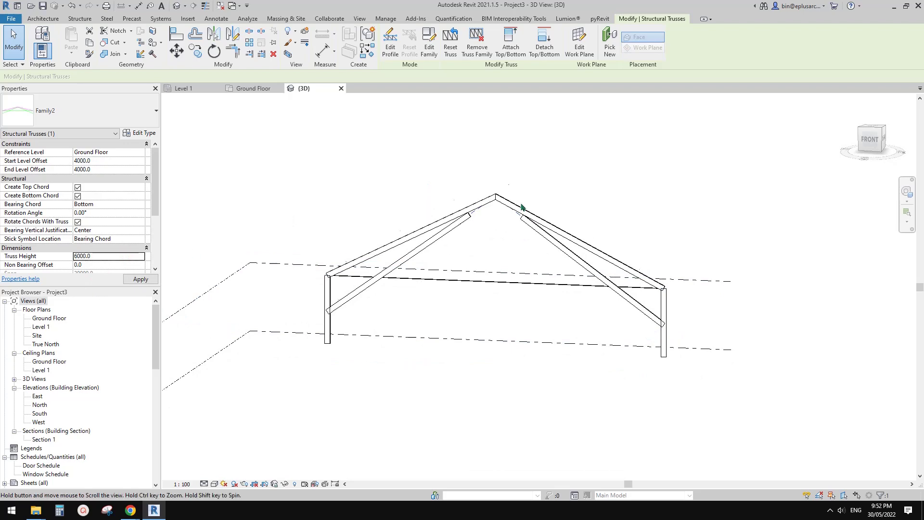
pyautogui.click(289, 448)
pyautogui.moveTo(130, 510)
pyautogui.click(160, 480)
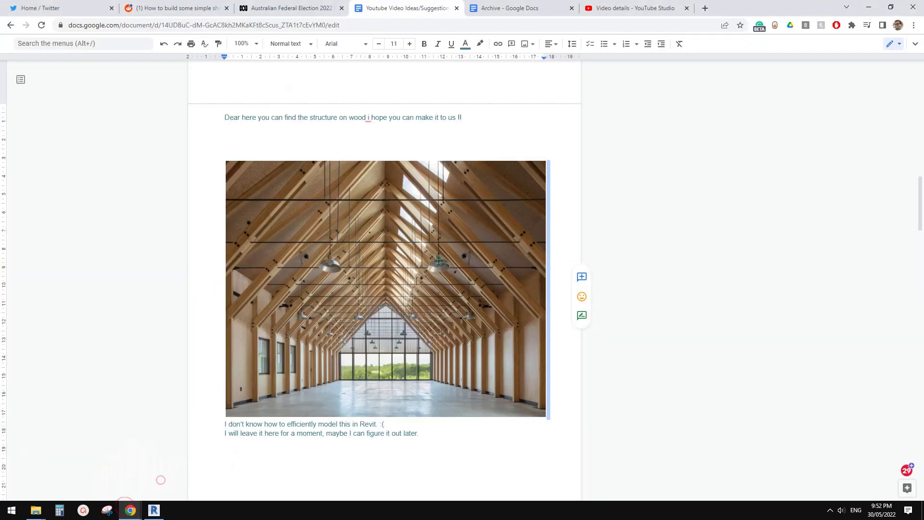
pyautogui.click(154, 510)
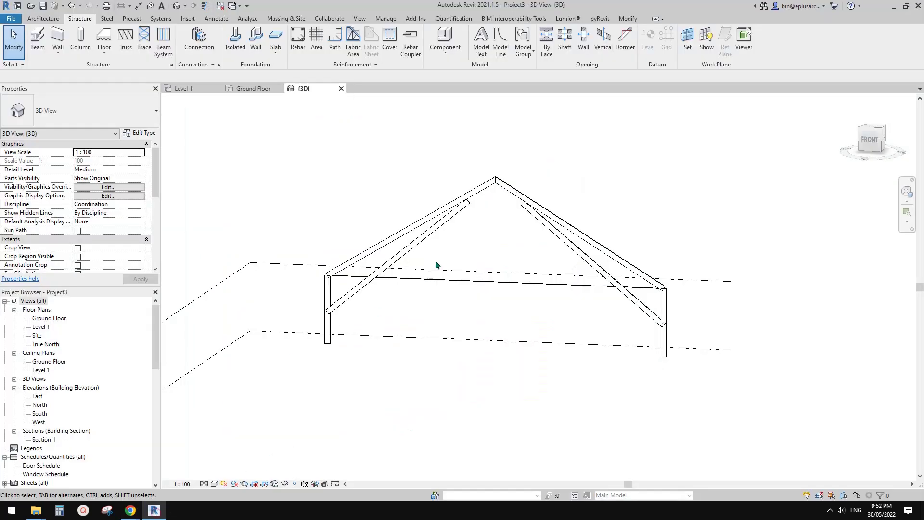
# Set the Family2 truss's Truss Height to 7000.
pyautogui.click(474, 209)
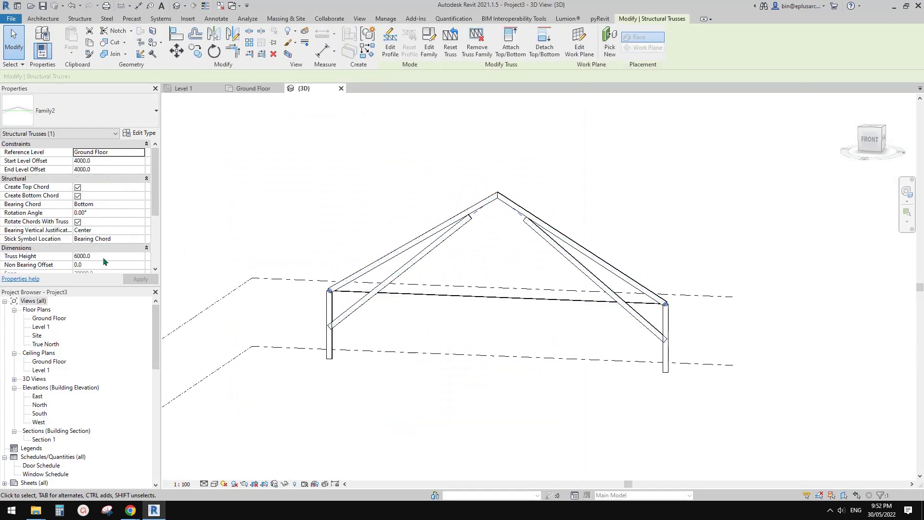
pyautogui.click(113, 256)
pyautogui.write('70')
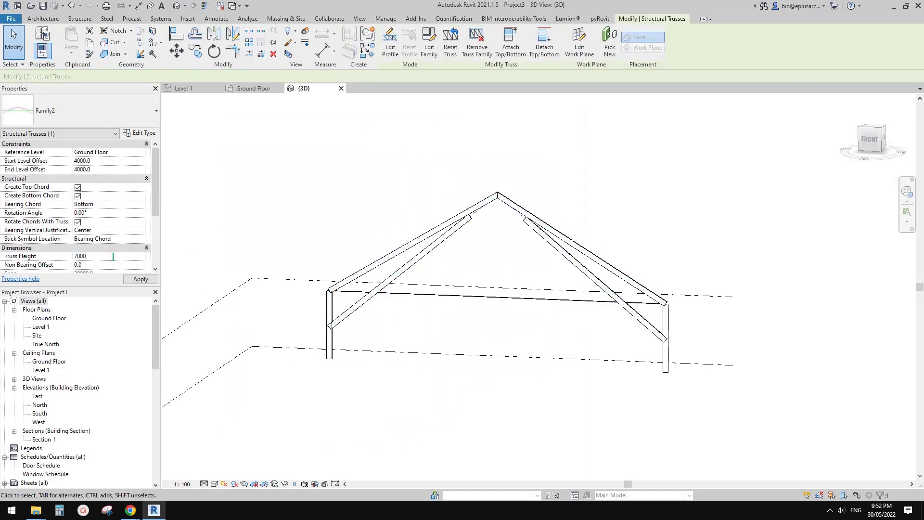
pyautogui.click(497, 200)
pyautogui.keyDown('shift'); pyautogui.moveTo(534, 212); pyautogui.dragTo(500, 205, button='middle'); pyautogui.keyUp('shift')
pyautogui.scroll(5, 390, 269)
pyautogui.scroll(1, 398, 295)
pyautogui.moveTo(399, 294); pyautogui.dragTo(374, 318, button='middle')
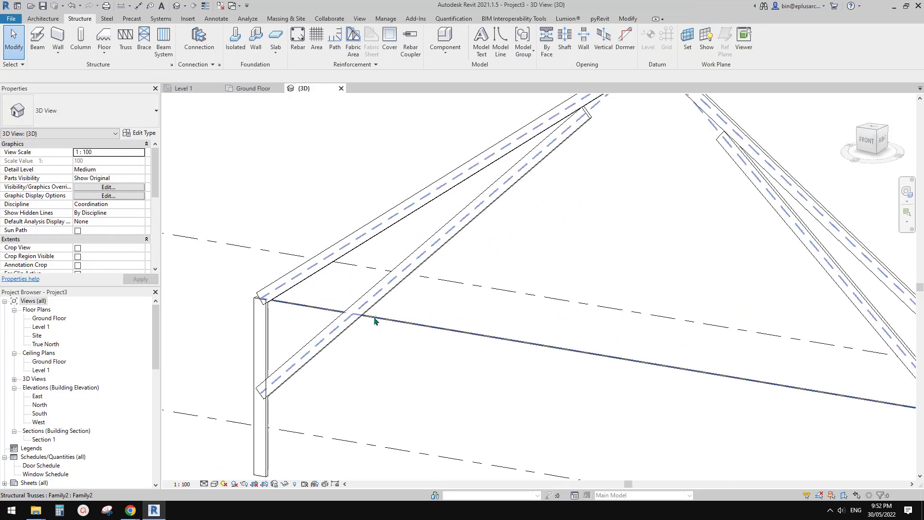
pyautogui.scroll(-3, 375, 321)
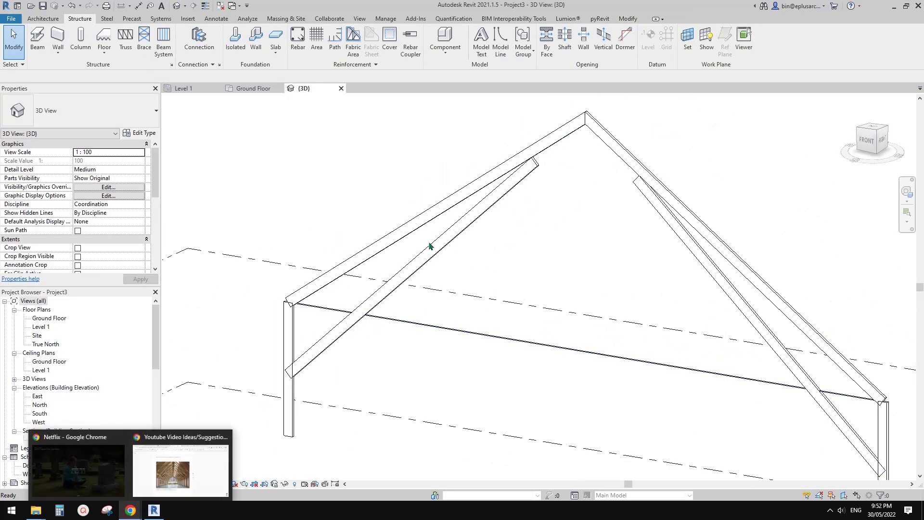
# Examine the diagonal timber members in the reference photo and compare them with the truss's left diagonal.
pyautogui.click(171, 472)
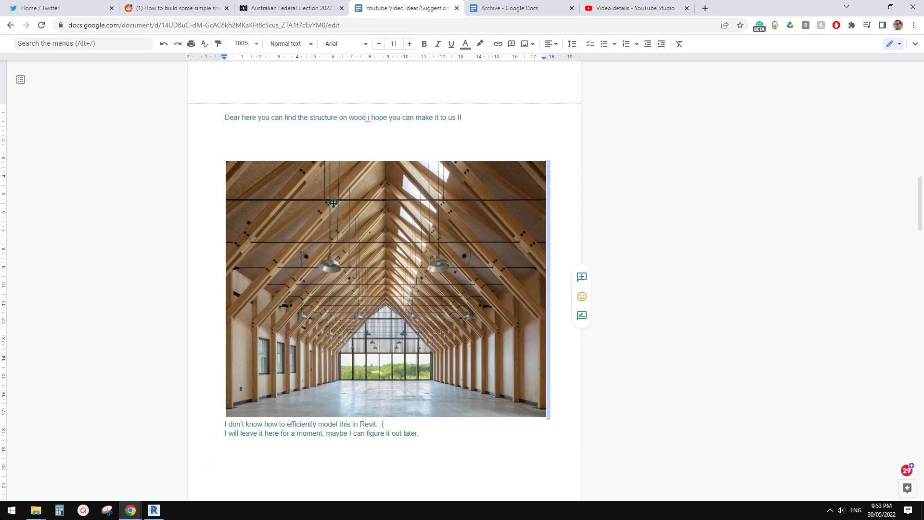
pyautogui.click(154, 510)
pyautogui.keyDown('shift'); pyautogui.moveTo(319, 351); pyautogui.dragTo(406, 332, button='middle'); pyautogui.keyUp('shift')
pyautogui.scroll(1, 406, 332)
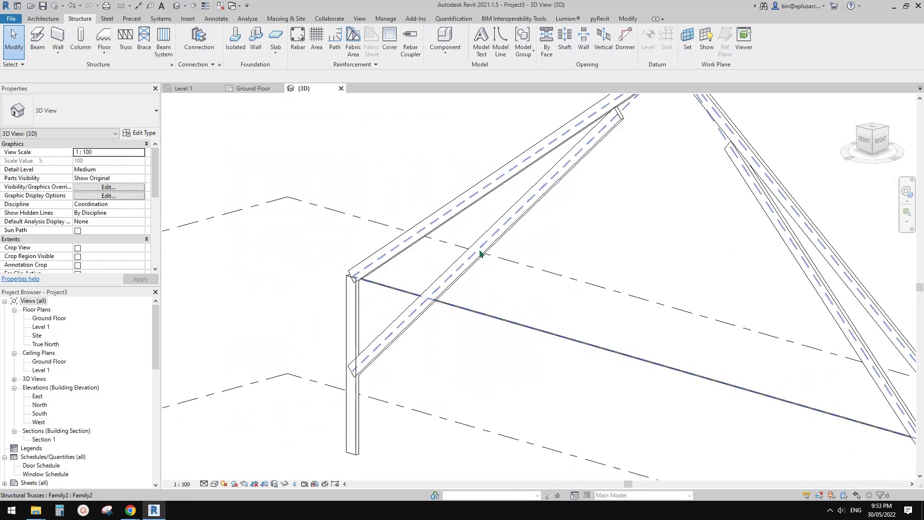
pyautogui.click(454, 280)
pyautogui.moveTo(483, 269); pyautogui.dragTo(453, 275, button='middle')
pyautogui.press('Escape')
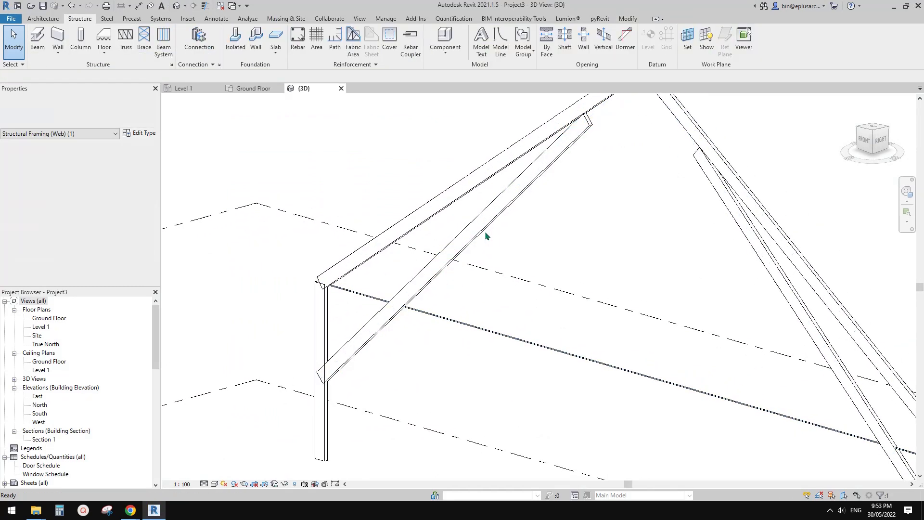
# Duplicate the left diagonal web's 90X300 lumber type as 270X300 and change its b dimension to match the new name.
pyautogui.click(482, 236)
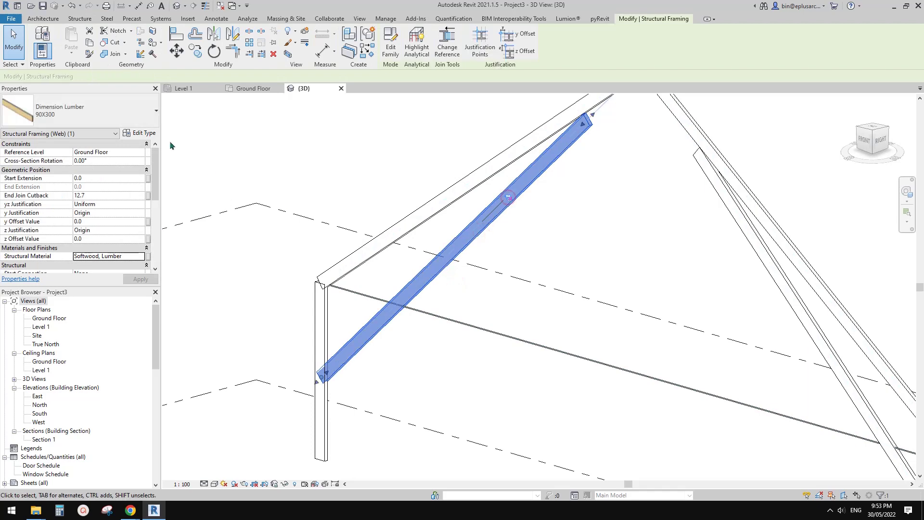
pyautogui.click(144, 133)
pyautogui.click(337, 87)
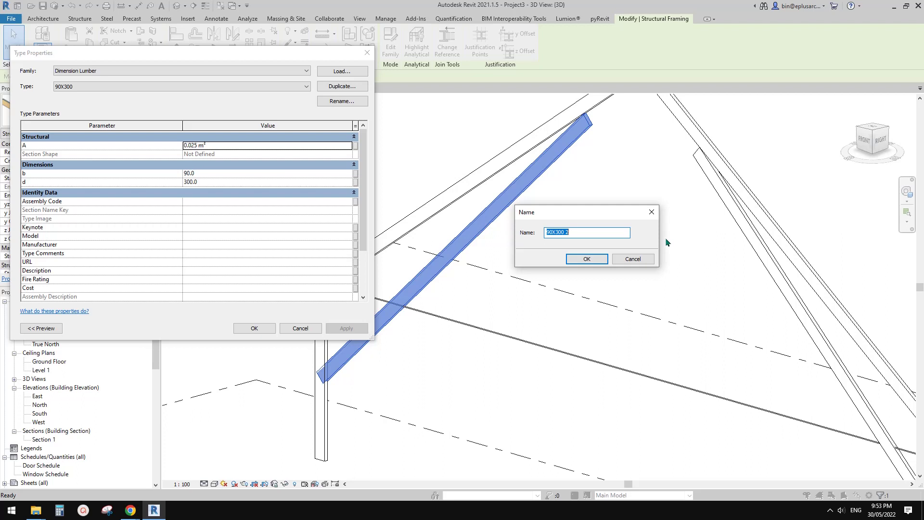
pyautogui.write('270X300')
pyautogui.click(590, 255)
pyautogui.click(229, 174)
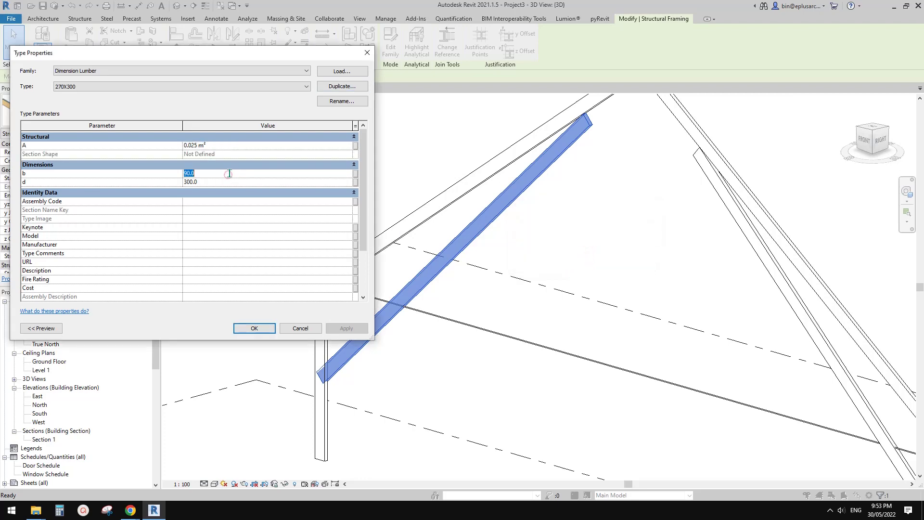
pyautogui.click(263, 332)
# Inspect the left diagonal web and its upper end near the ridge.
pyautogui.moveTo(539, 222); pyautogui.dragTo(579, 225, button='middle')
pyautogui.click(518, 259)
pyautogui.scroll(1, 538, 205)
pyautogui.click(541, 197)
pyautogui.press('Escape')
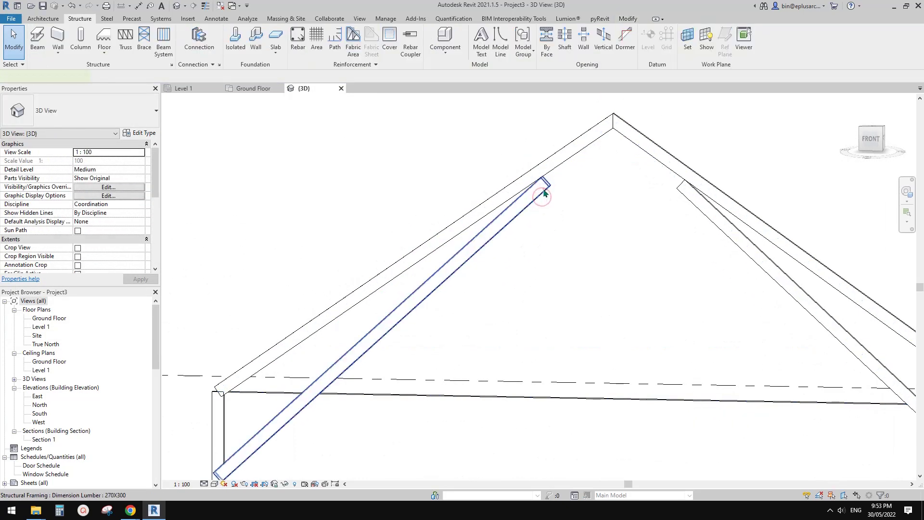
pyautogui.moveTo(574, 193); pyautogui.dragTo(549, 191, button='middle')
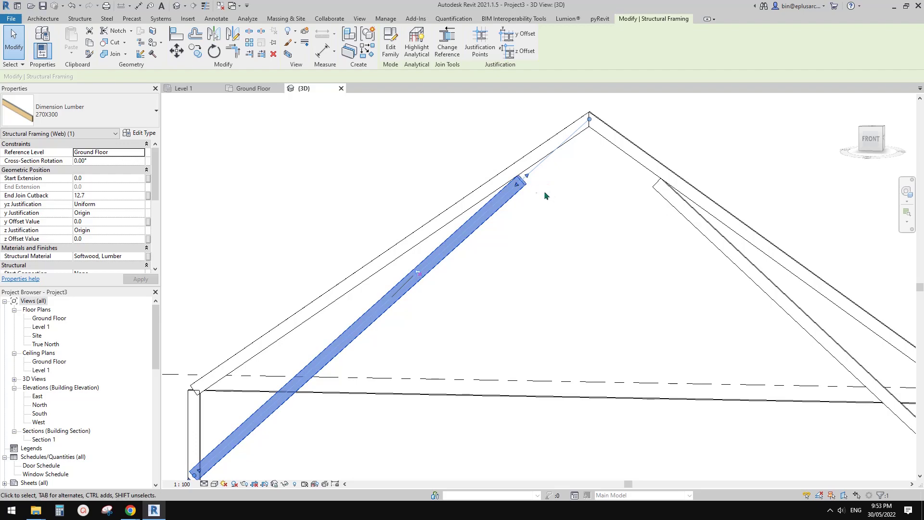
pyautogui.press('Escape')
pyautogui.scroll(-2, 536, 186)
# Set the truss type's Diagonal Webs framing type to Dimension Lumber:270X300.
pyautogui.click(542, 145)
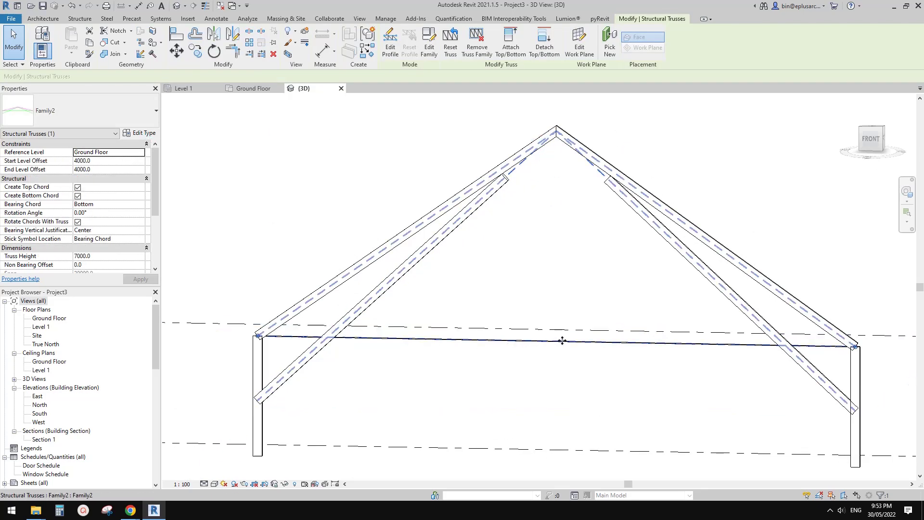
pyautogui.click(143, 133)
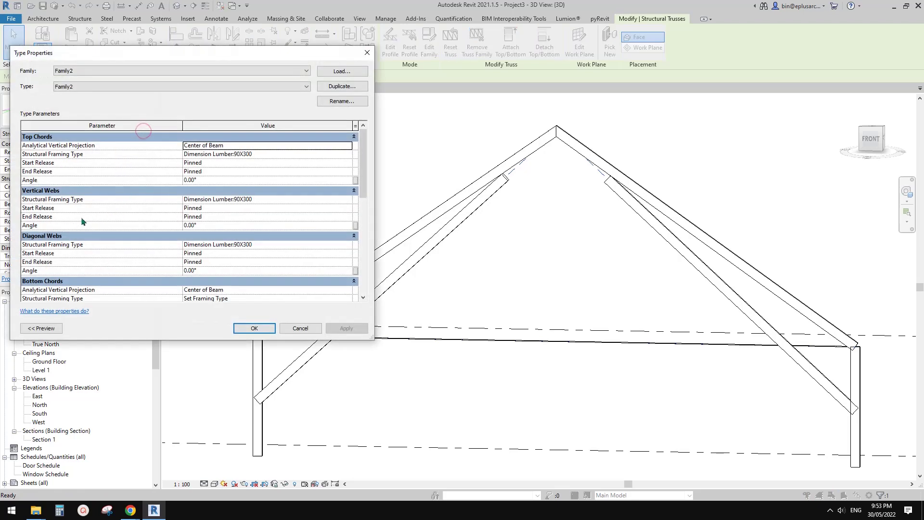
pyautogui.click(336, 244)
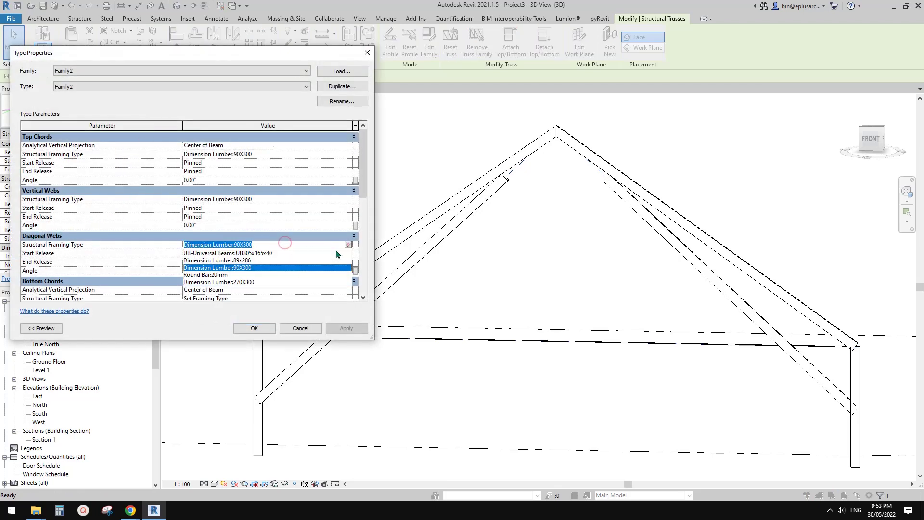
pyautogui.click(224, 281)
pyautogui.click(254, 328)
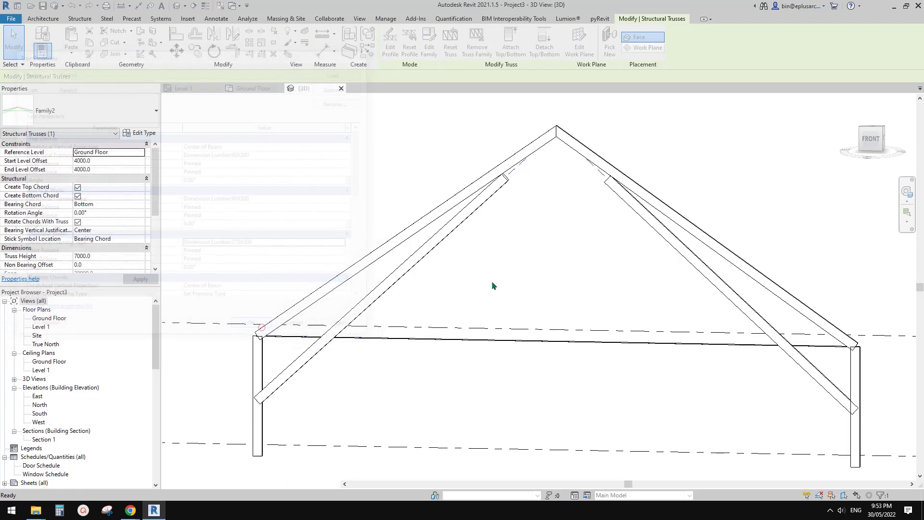
# Extend the upper ends of the left and right diagonal webs to the ridge point of the truss.
pyautogui.keyDown('shift'); pyautogui.moveTo(570, 264); pyautogui.dragTo(830, 320, button='middle'); pyautogui.keyUp('shift')
pyautogui.scroll(1, 470, 127)
pyautogui.press('Escape')
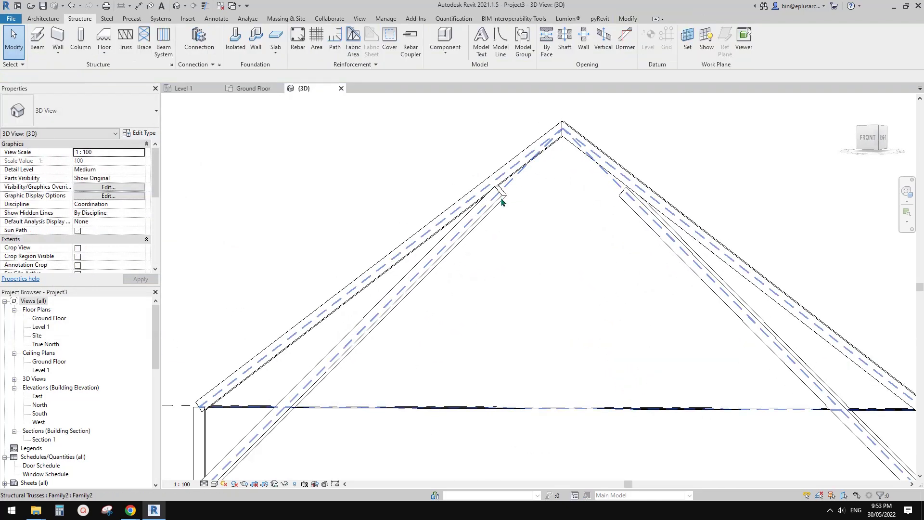
pyautogui.press('Tab')
pyautogui.click(505, 201)
pyautogui.moveTo(500, 192); pyautogui.dragTo(562, 126)
pyautogui.click(627, 206)
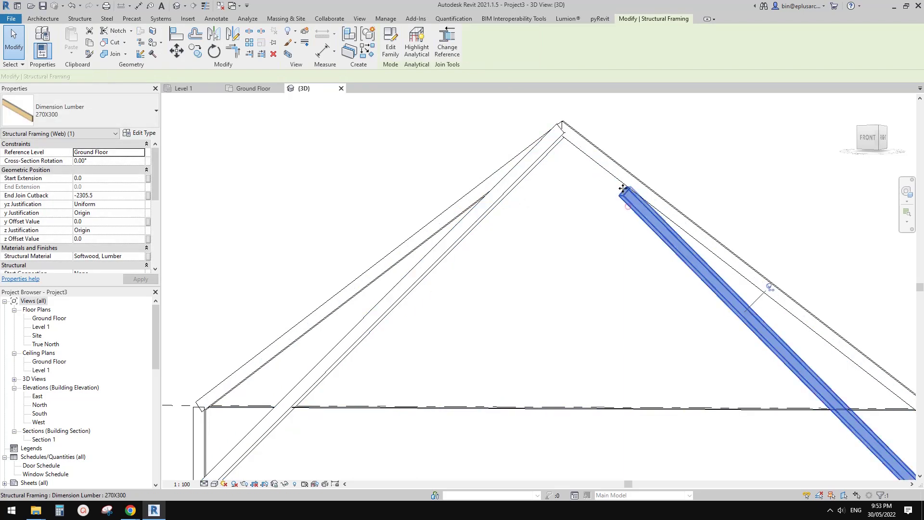
pyautogui.click(768, 284)
pyautogui.moveTo(621, 188); pyautogui.dragTo(562, 126)
# Inspect the truss from several angles, including where the diagonal webs meet the columns.
pyautogui.scroll(-3, 596, 149)
pyautogui.keyDown('shift'); pyautogui.moveTo(588, 181); pyautogui.dragTo(697, 210, button='middle'); pyautogui.keyUp('shift')
pyautogui.click(606, 196)
pyautogui.keyDown('shift'); pyautogui.moveTo(607, 195); pyautogui.dragTo(420, 198, button='middle'); pyautogui.keyUp('shift')
pyautogui.moveTo(531, 226); pyautogui.dragTo(633, 244, button='middle')
pyautogui.scroll(2, 595, 285)
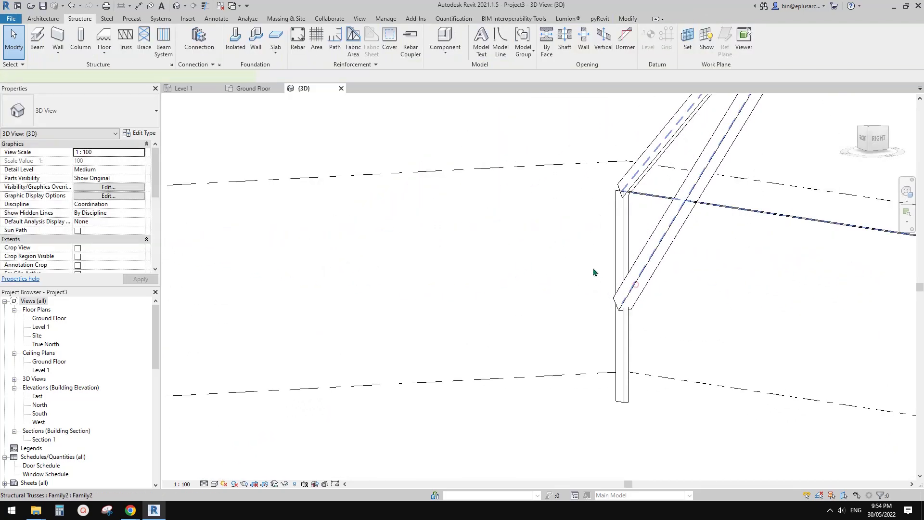
pyautogui.click(593, 271)
pyautogui.keyDown('shift'); pyautogui.moveTo(593, 272); pyautogui.dragTo(631, 287, button='middle'); pyautogui.keyUp('shift')
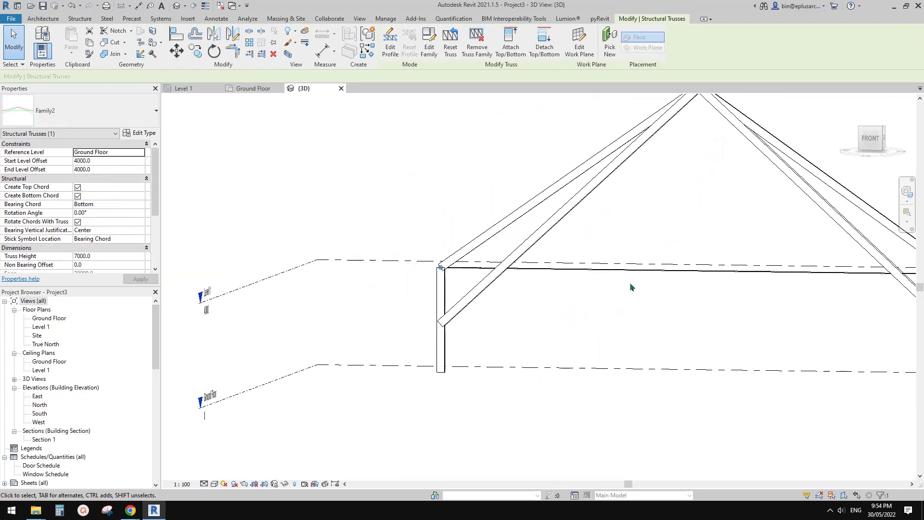
pyautogui.scroll(-1, 632, 287)
pyautogui.press('Escape')
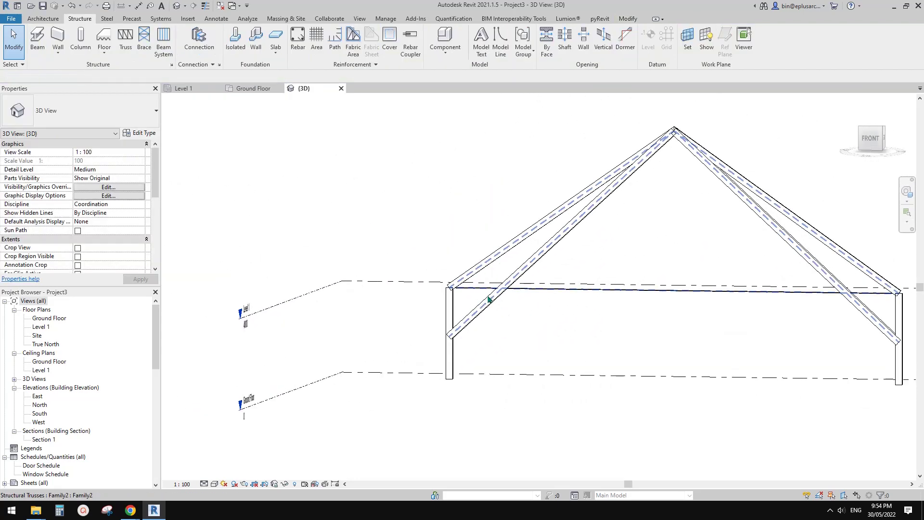
pyautogui.scroll(4, 465, 328)
pyautogui.moveTo(472, 328); pyautogui.dragTo(452, 334, button='middle')
pyautogui.scroll(-4, 449, 332)
pyautogui.moveTo(518, 280); pyautogui.dragTo(448, 275, button='middle')
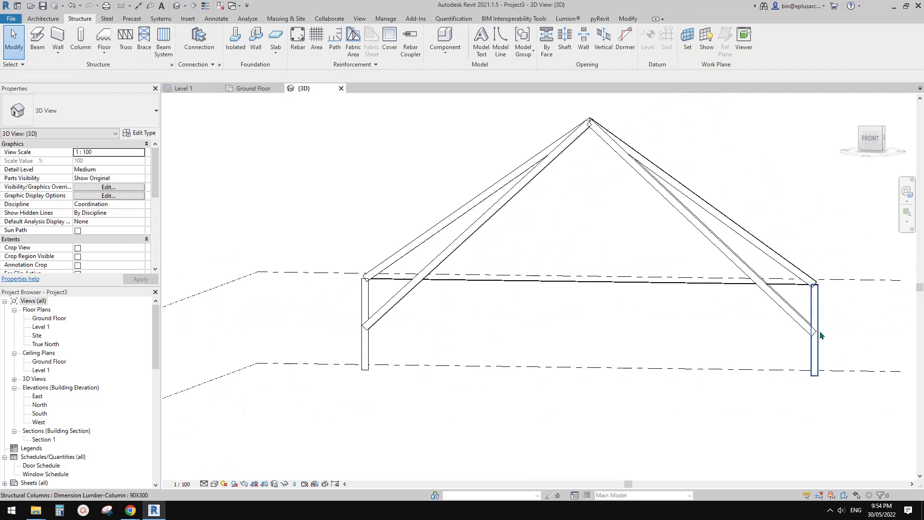
pyautogui.keyDown('shift'); pyautogui.moveTo(621, 171); pyautogui.dragTo(683, 177, button='middle'); pyautogui.keyUp('shift')
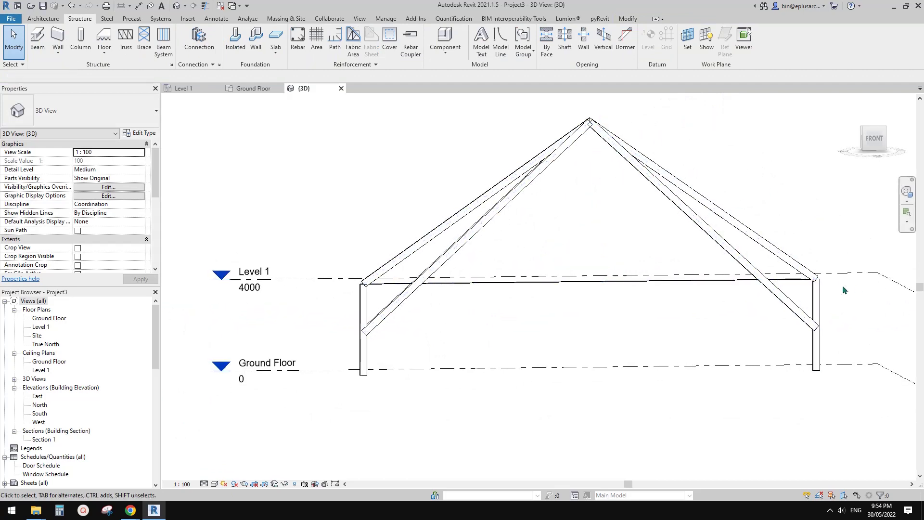
# Inspect where the left diagonal web meets the column and compare it with the reference photo in the Google Docs document.
pyautogui.moveTo(445, 321); pyautogui.dragTo(549, 290, button='middle')
pyautogui.scroll(3, 476, 306)
pyautogui.scroll(2, 457, 307)
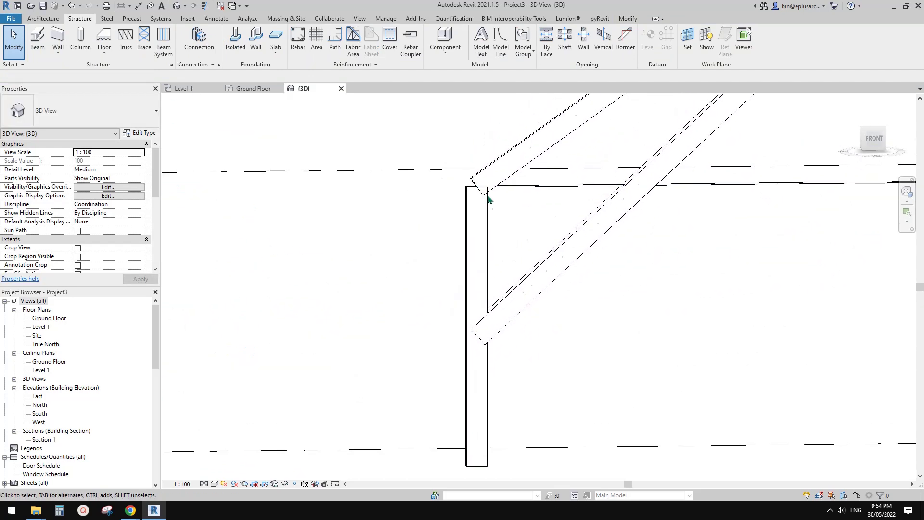
pyautogui.scroll(1, 483, 254)
pyautogui.click(485, 308)
pyautogui.moveTo(501, 314); pyautogui.dragTo(508, 263, button='middle')
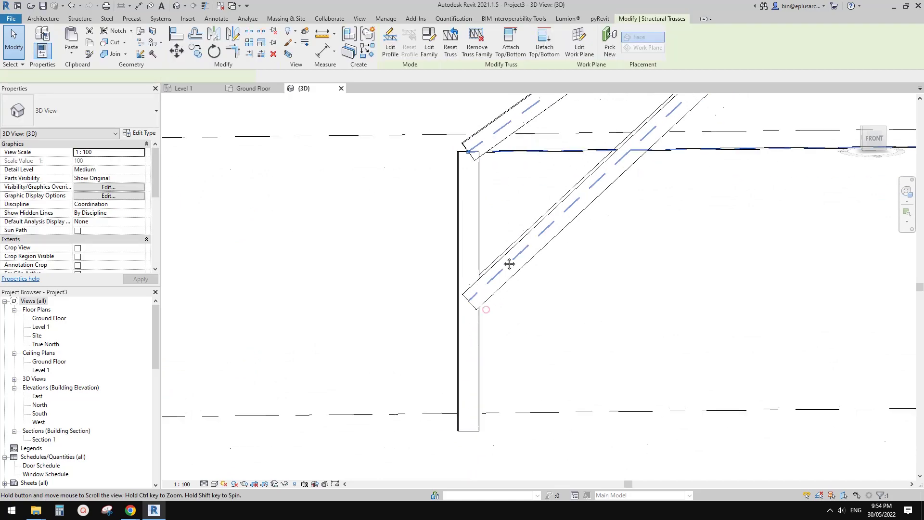
pyautogui.click(486, 309)
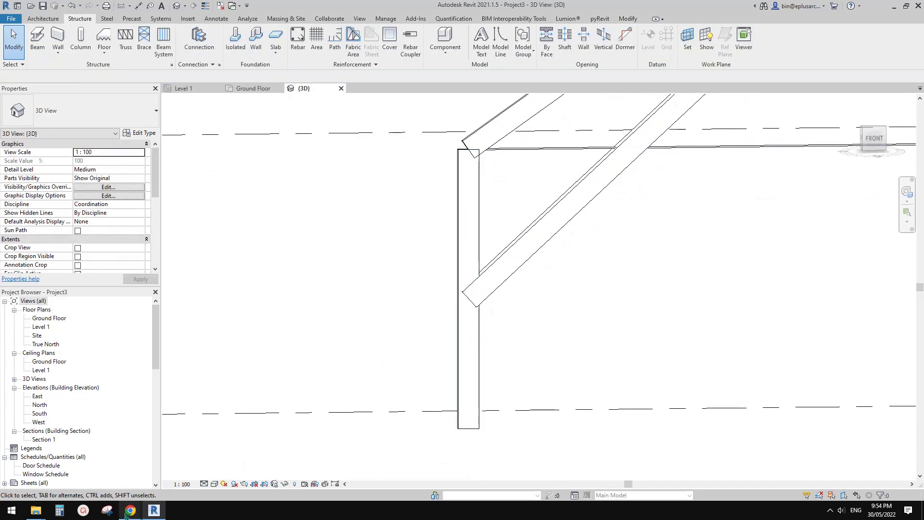
pyautogui.moveTo(127, 511)
pyautogui.click(161, 473)
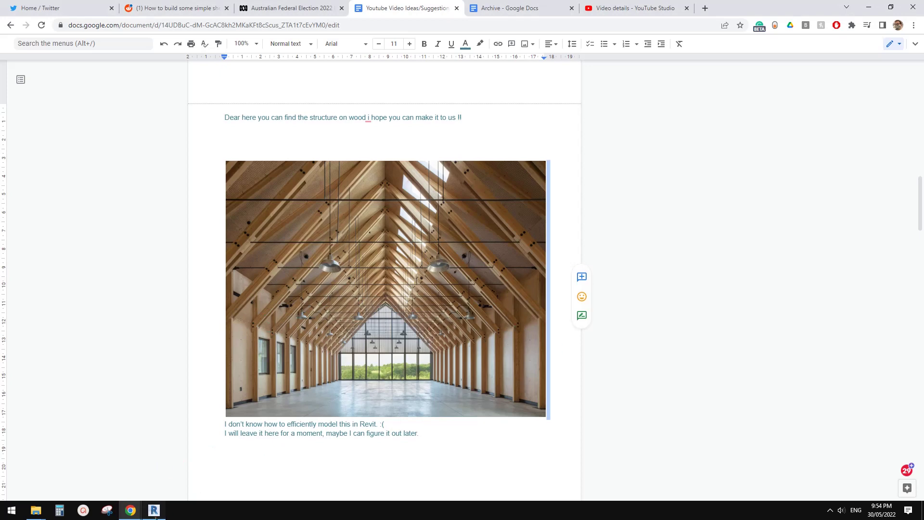
pyautogui.click(154, 511)
# Extend the left diagonal web's lower end about 472 mm so it runs past the column's outer face.
pyautogui.click(481, 273)
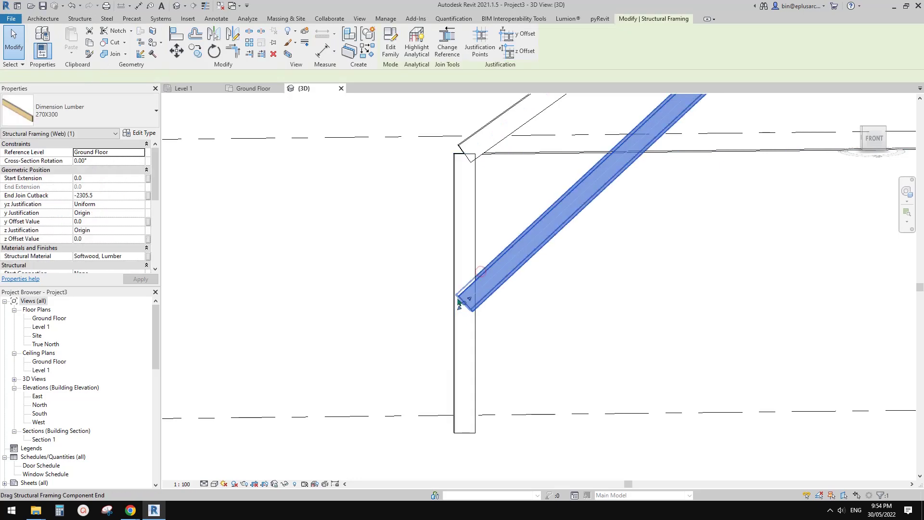
pyautogui.moveTo(459, 302); pyautogui.dragTo(437, 323)
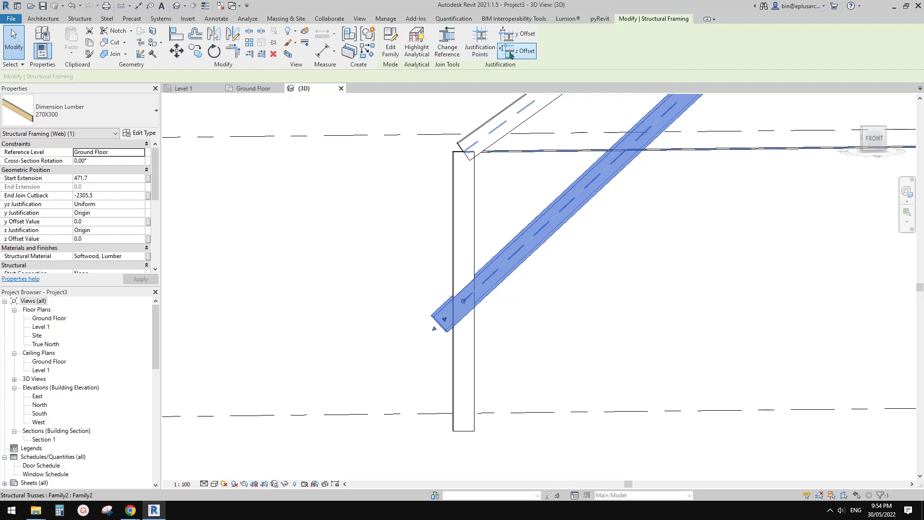
pyautogui.moveTo(484, 129); pyautogui.dragTo(484, 134, button='middle')
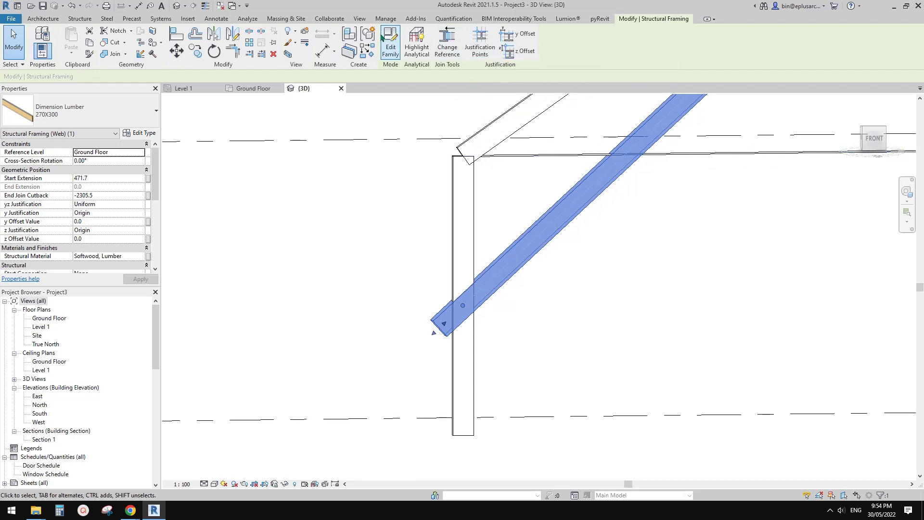
pyautogui.press('Escape')
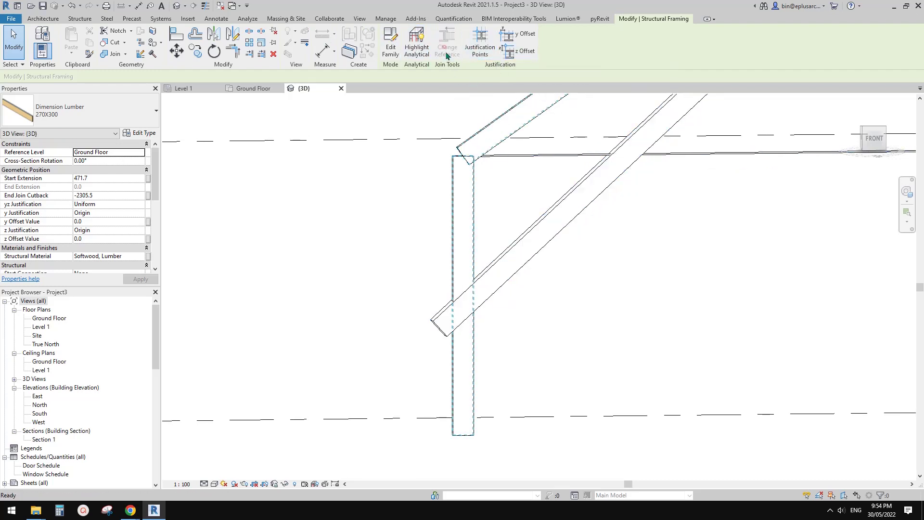
pyautogui.click(452, 319)
pyautogui.scroll(1, 487, 302)
pyautogui.press('Escape')
pyautogui.moveTo(487, 306); pyautogui.dragTo(484, 307, button='middle')
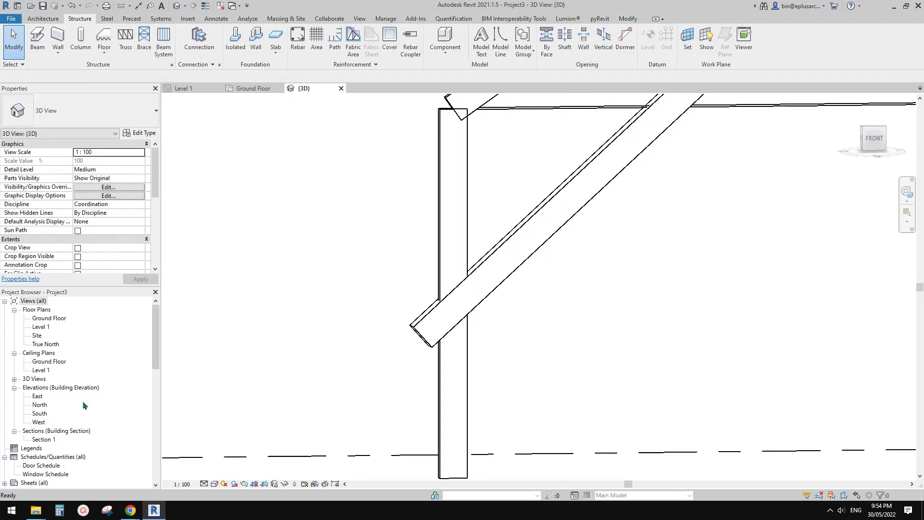
# Open the South elevation and set its detail level to Medium.
pyautogui.doubleClick(48, 414)
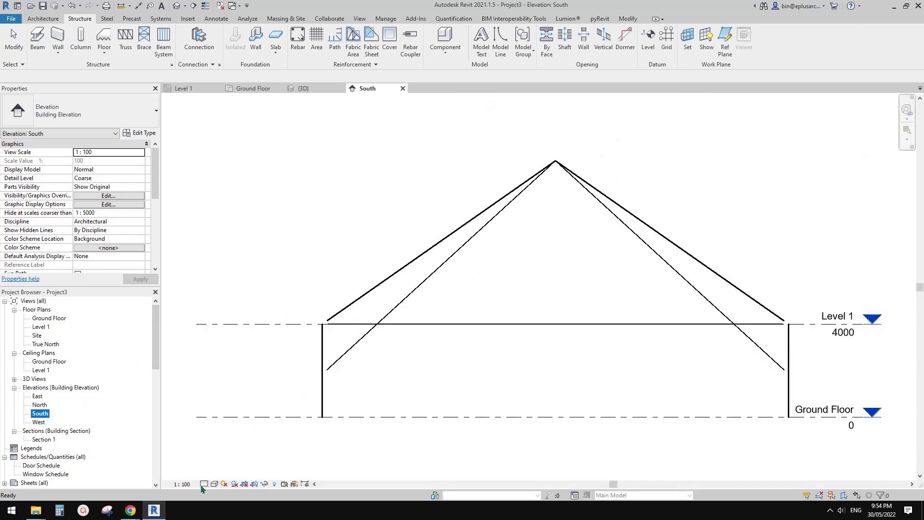
pyautogui.click(204, 484)
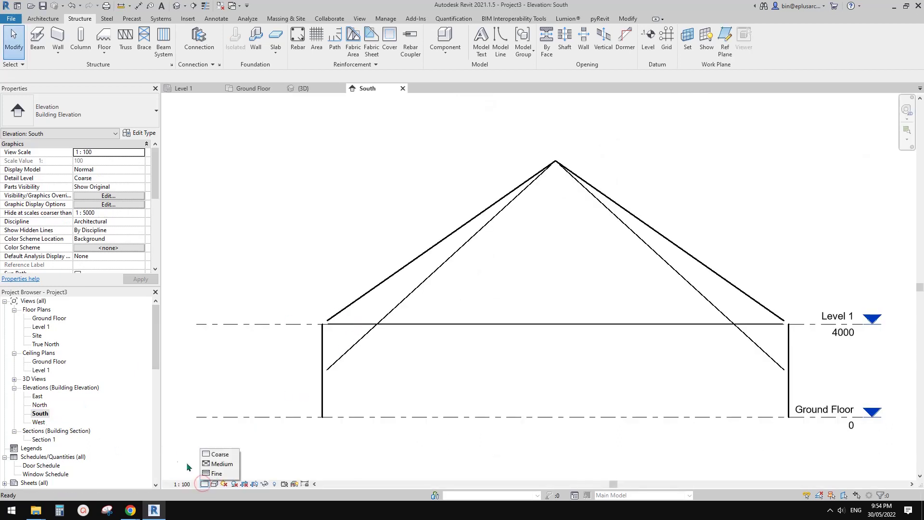
pyautogui.click(216, 465)
pyautogui.moveTo(347, 392); pyautogui.dragTo(408, 348, button='middle')
pyautogui.scroll(1, 299, 387)
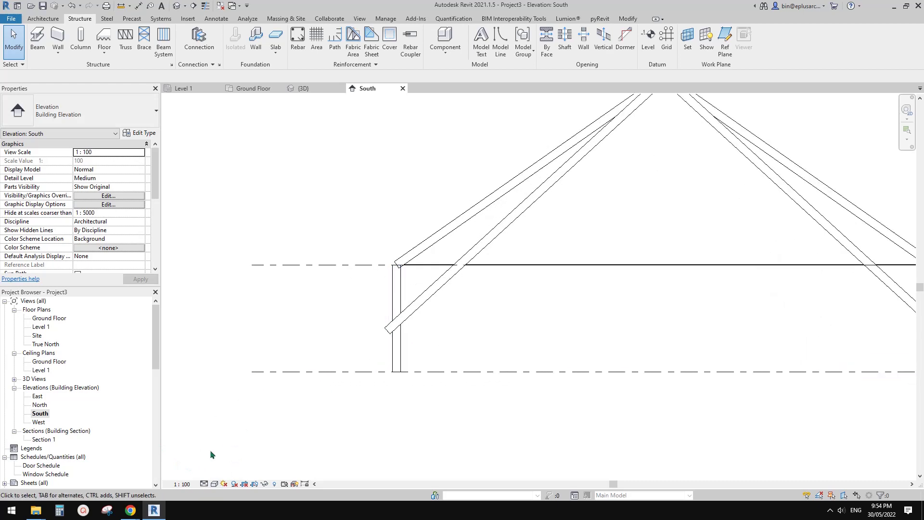
pyautogui.scroll(4, 404, 346)
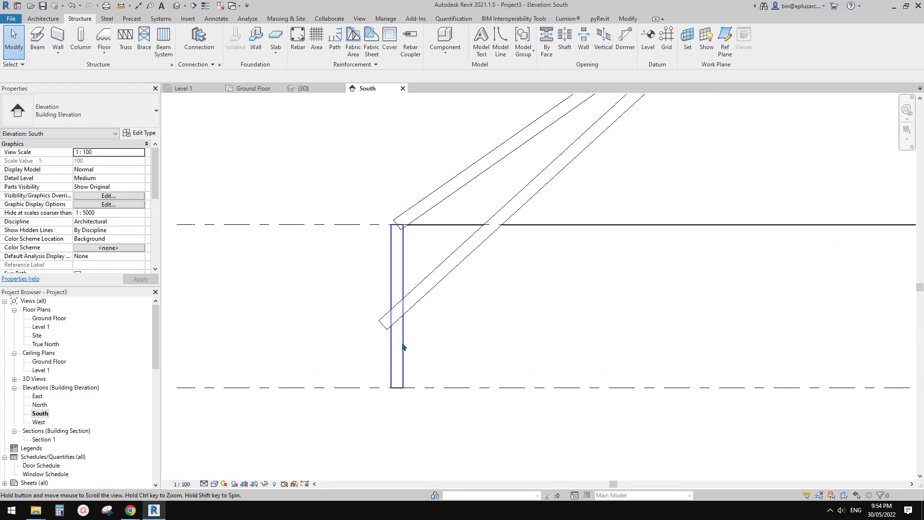
pyautogui.scroll(-1, 398, 313)
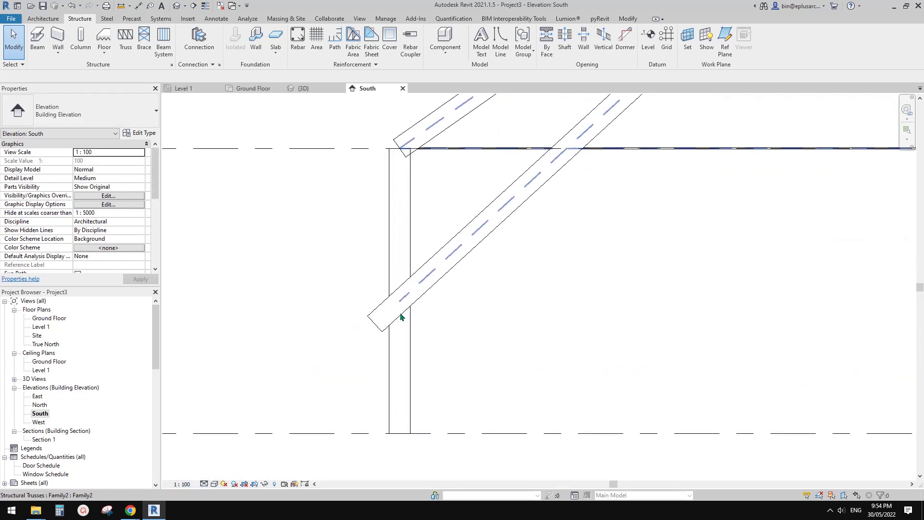
pyautogui.moveTo(398, 313); pyautogui.dragTo(412, 315, button='middle')
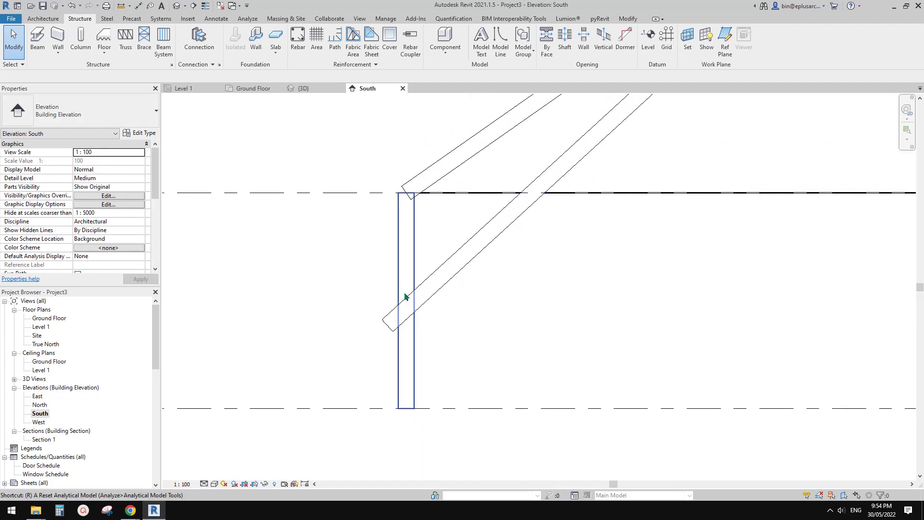
# Draw a vertical reference plane along the left column's outer face, from below the diagonal web to above the top chord's lower end.
pyautogui.press('p')
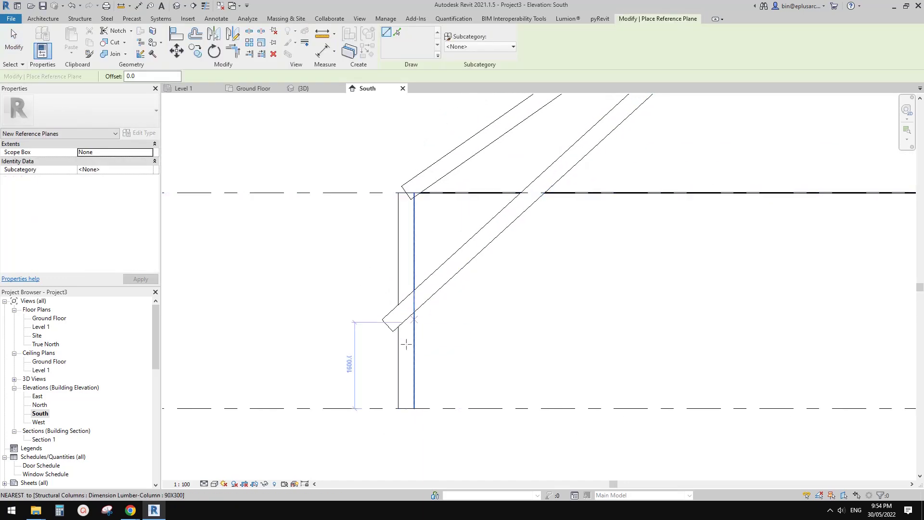
pyautogui.click(398, 360)
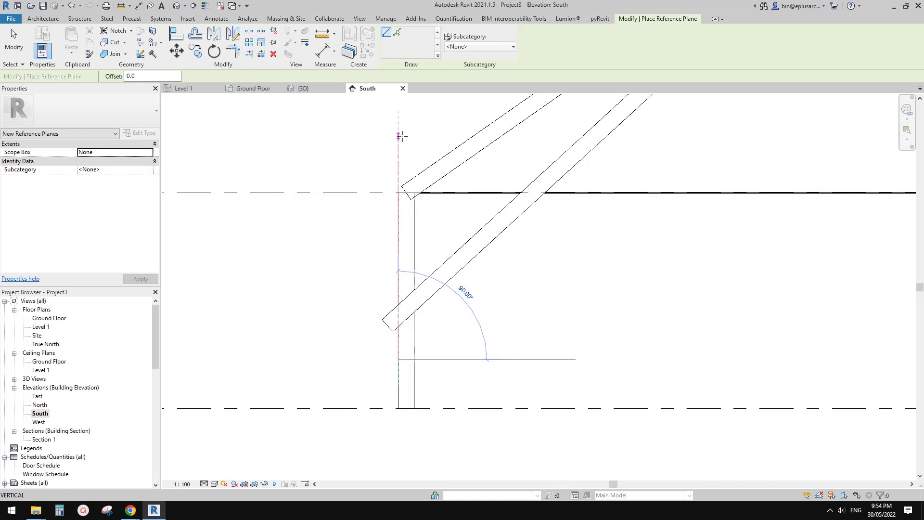
pyautogui.click(403, 136)
pyautogui.press('Escape')
pyautogui.press('Escape')
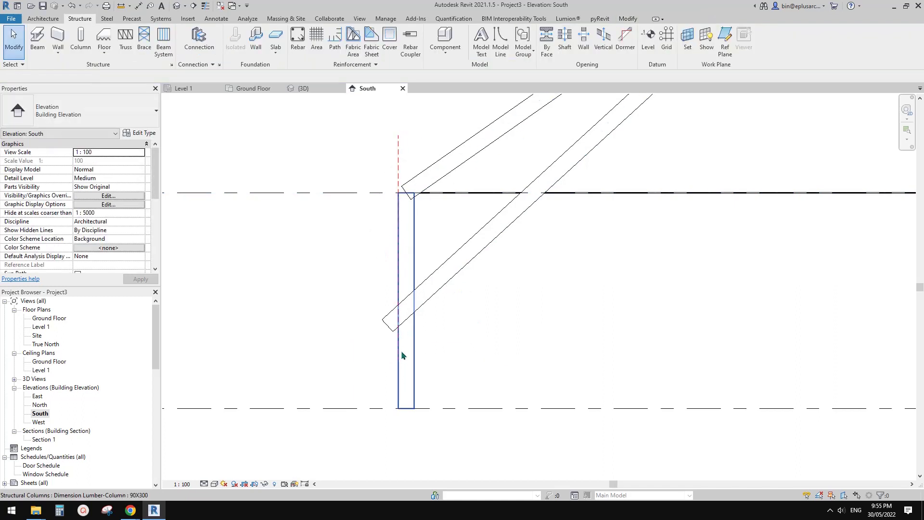
# Cut the left diagonal web with the vertical reference plane and extend the left top chord's lower end past the column's outer face.
pyautogui.moveTo(402, 352); pyautogui.dragTo(404, 356, button='middle')
pyautogui.click(624, 20)
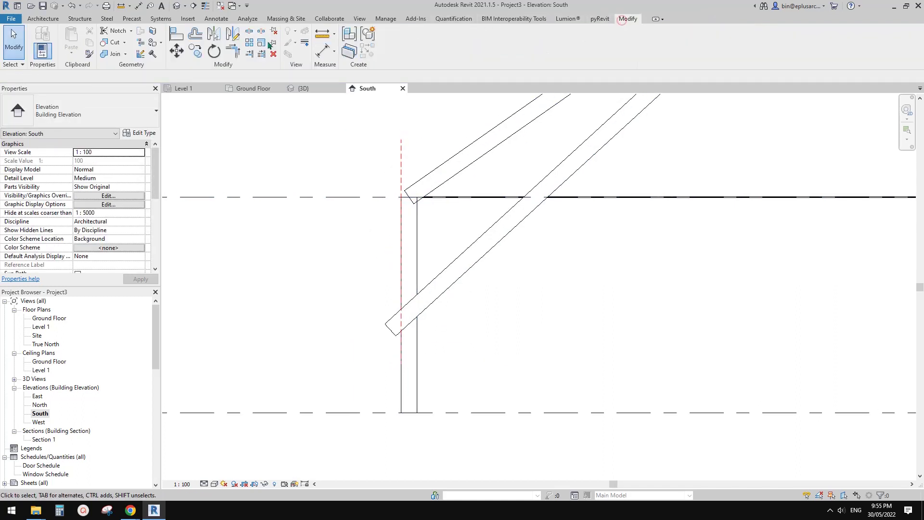
pyautogui.click(115, 42)
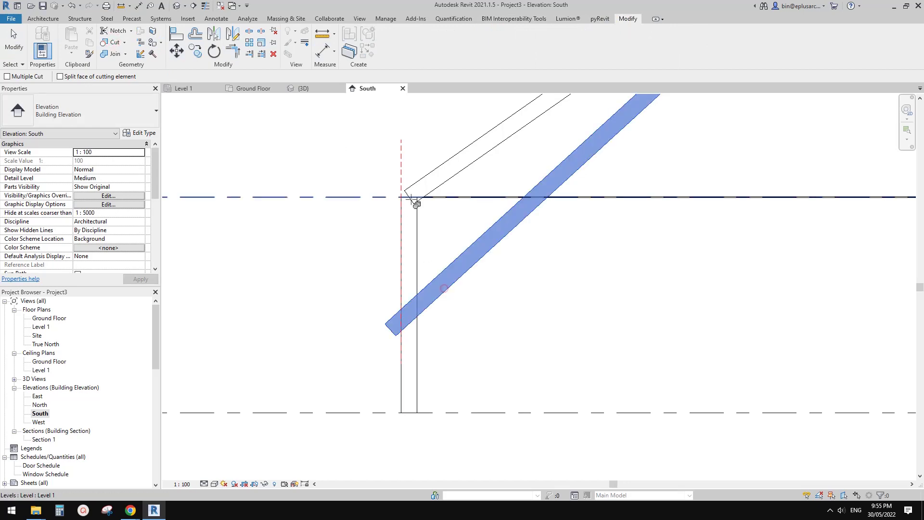
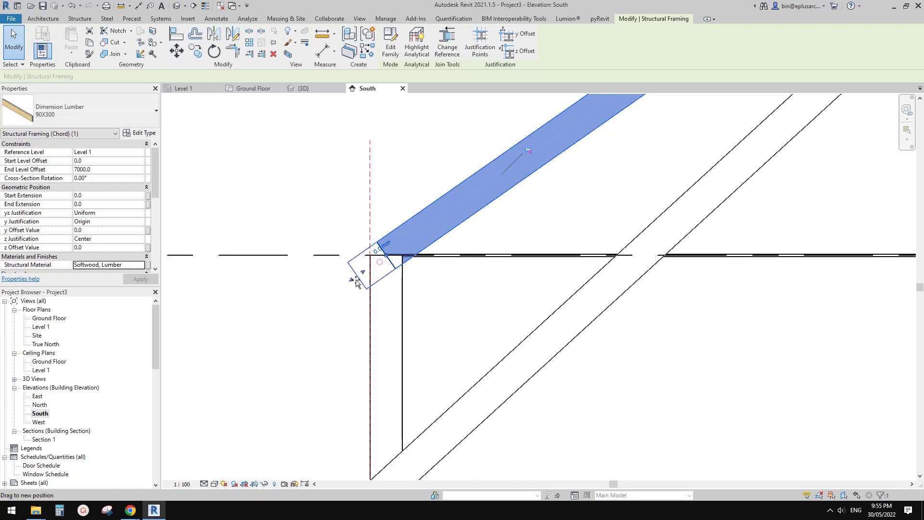
pyautogui.click(114, 43)
pyautogui.scroll(-1, 450, 244)
pyautogui.moveTo(450, 244); pyautogui.dragTo(493, 183, button='middle')
pyautogui.press('Escape')
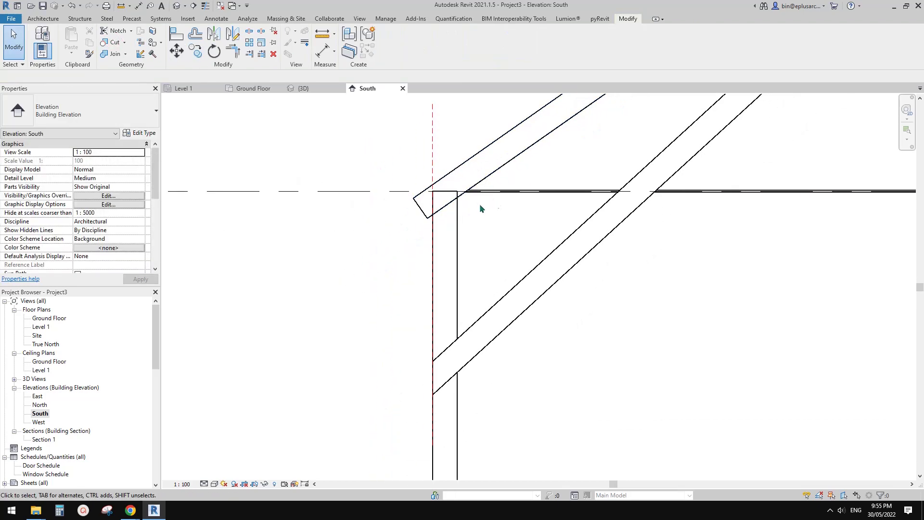
# Inspect the overlap of the left top chord and column head, and compare it with the reference photo in the Google Docs document.
pyautogui.scroll(1, 474, 203)
pyautogui.moveTo(436, 225); pyautogui.dragTo(435, 242, button='middle')
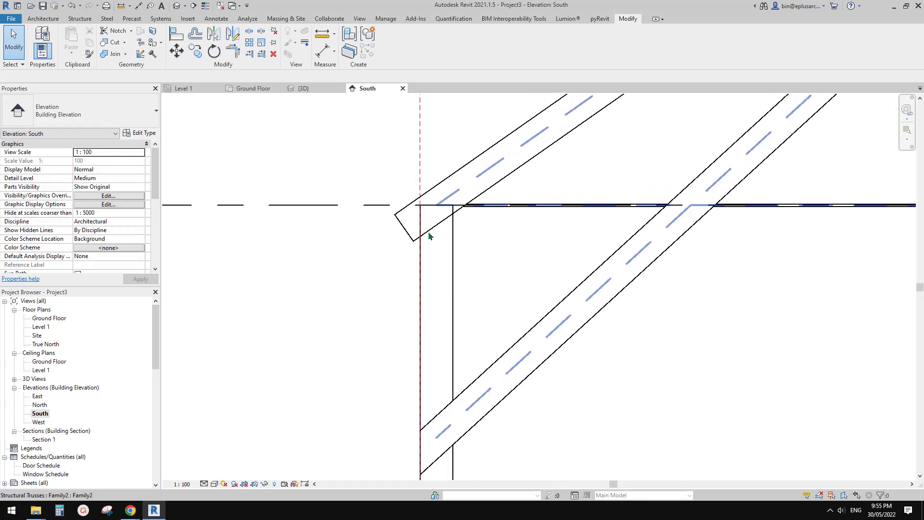
pyautogui.moveTo(437, 206); pyautogui.dragTo(437, 212, button='middle')
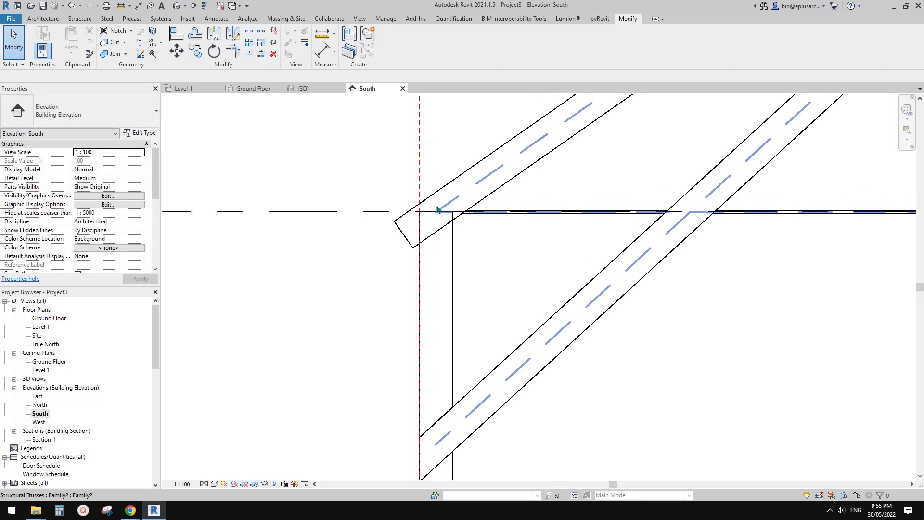
pyautogui.scroll(2, 438, 210)
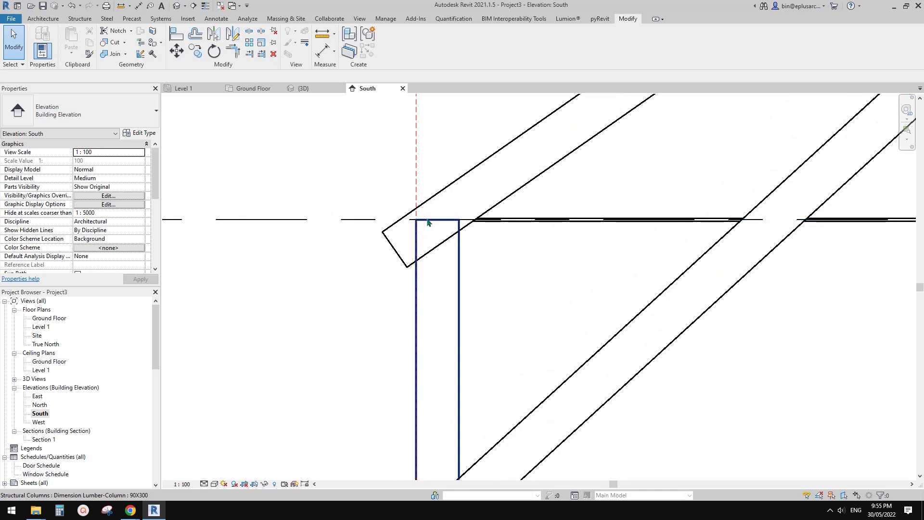
pyautogui.moveTo(131, 510)
pyautogui.click(166, 484)
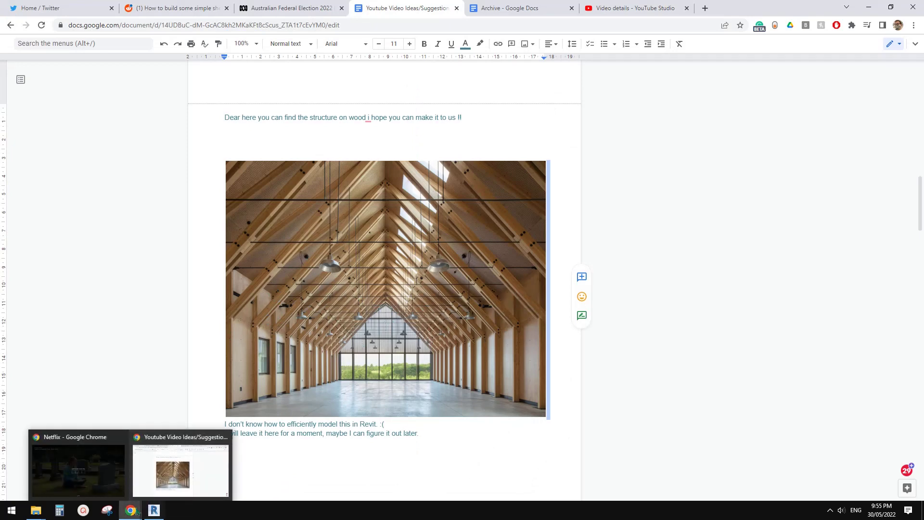
pyautogui.click(154, 509)
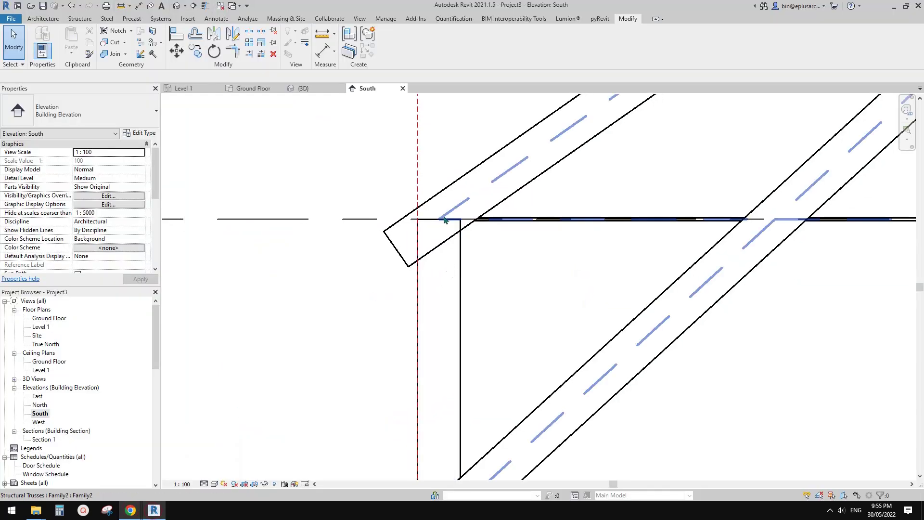
# Draw a sloped reference plane from the column's inner face at the chord's underside to the vertical reference plane at the chord's upper edge.
pyautogui.scroll(1, 459, 236)
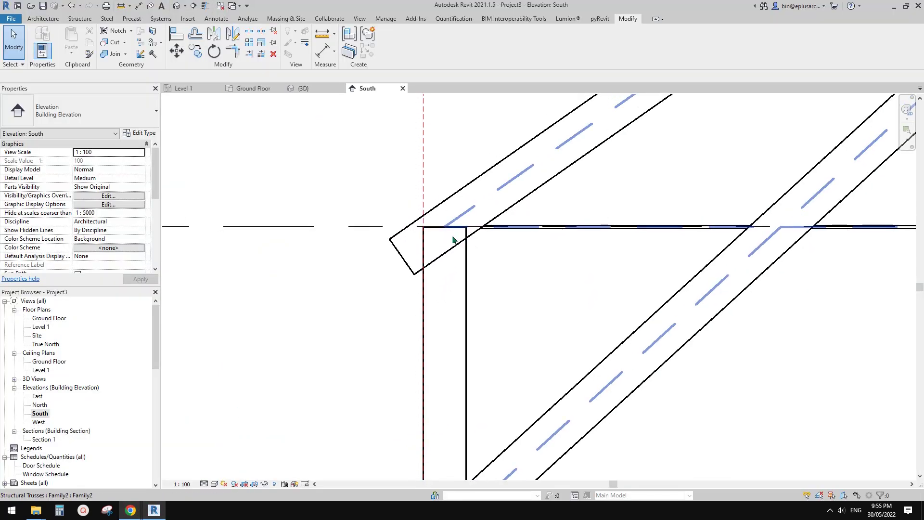
pyautogui.scroll(1, 474, 239)
pyautogui.press('r')
pyautogui.press('p')
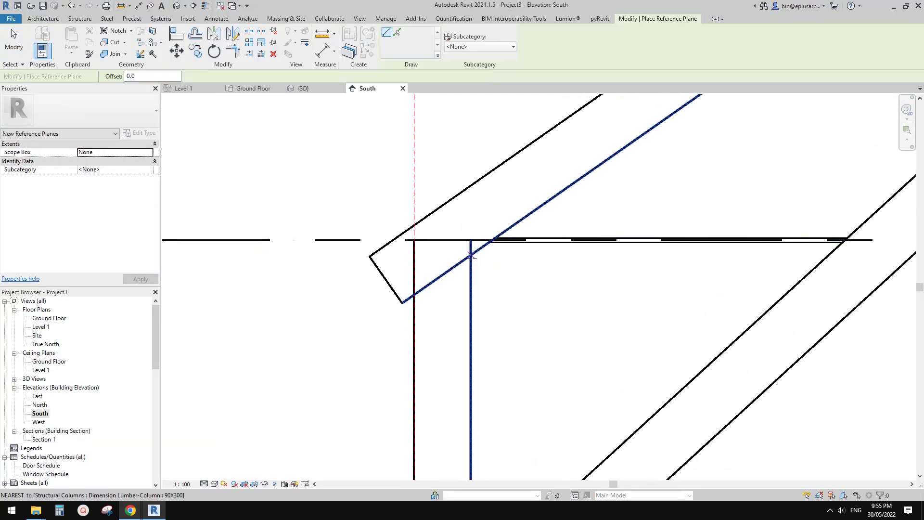
pyautogui.click(471, 254)
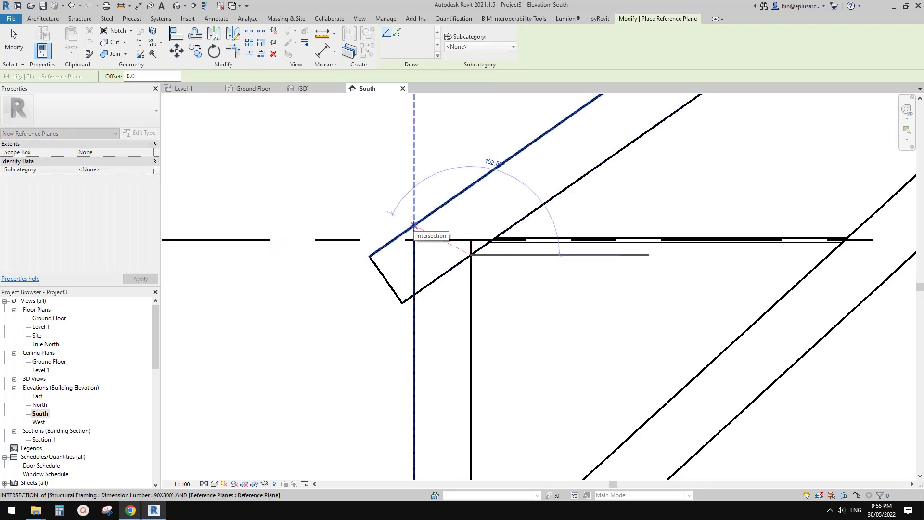
pyautogui.click(414, 225)
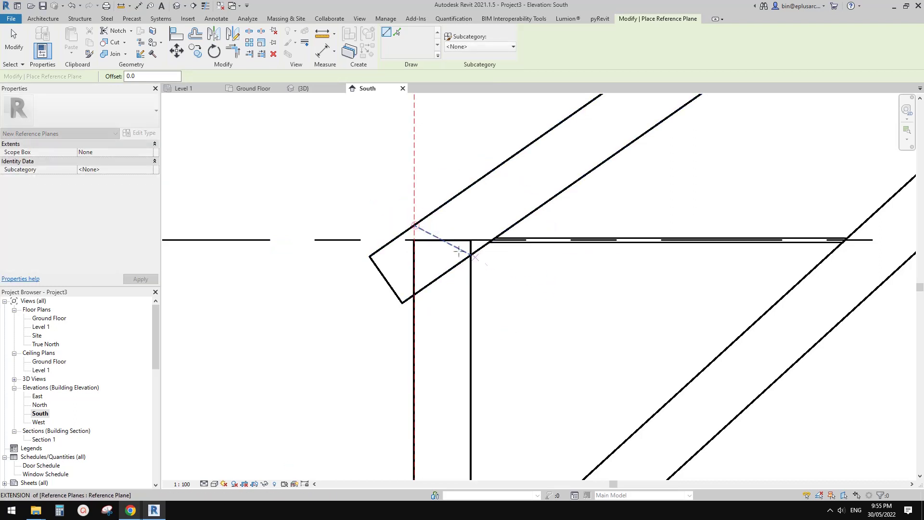
pyautogui.press('Escape')
pyautogui.press('Escape')
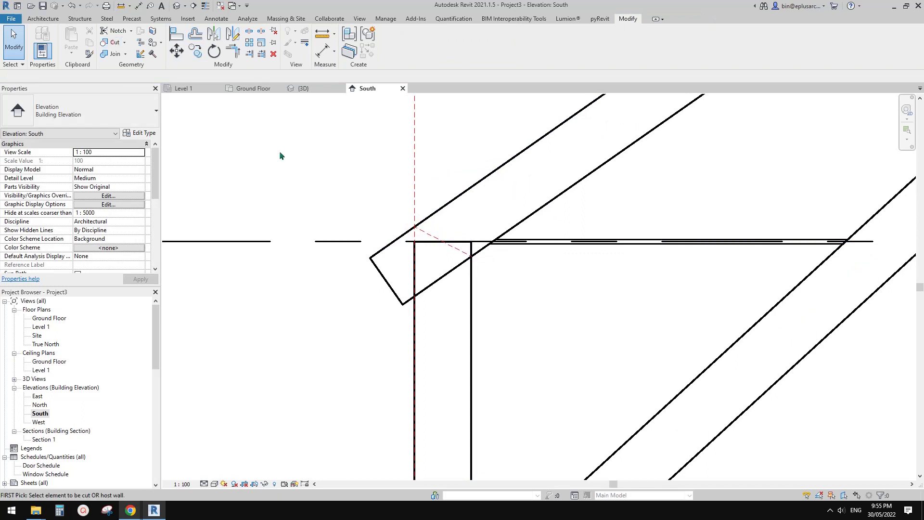
# Cut the left top chord's lower end with the sloped reference plane at the column head.
pyautogui.click(437, 241)
pyautogui.click(576, 274)
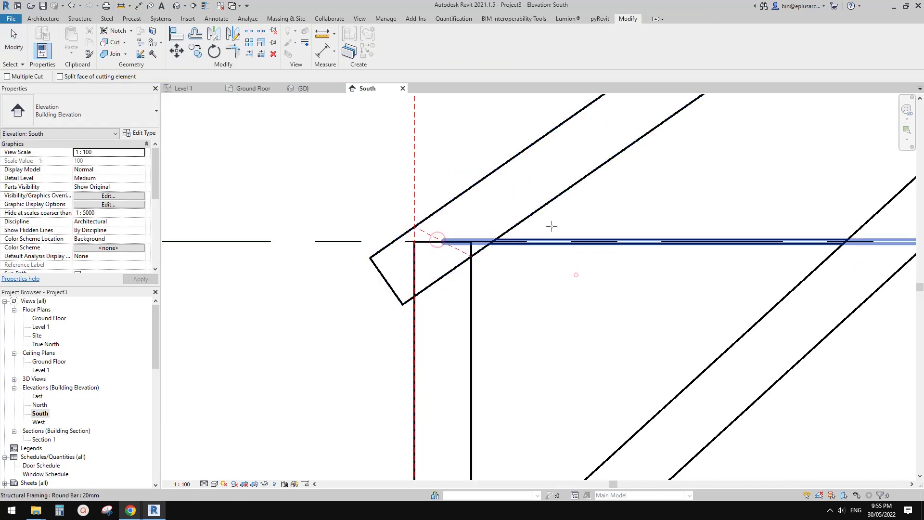
pyautogui.click(522, 220)
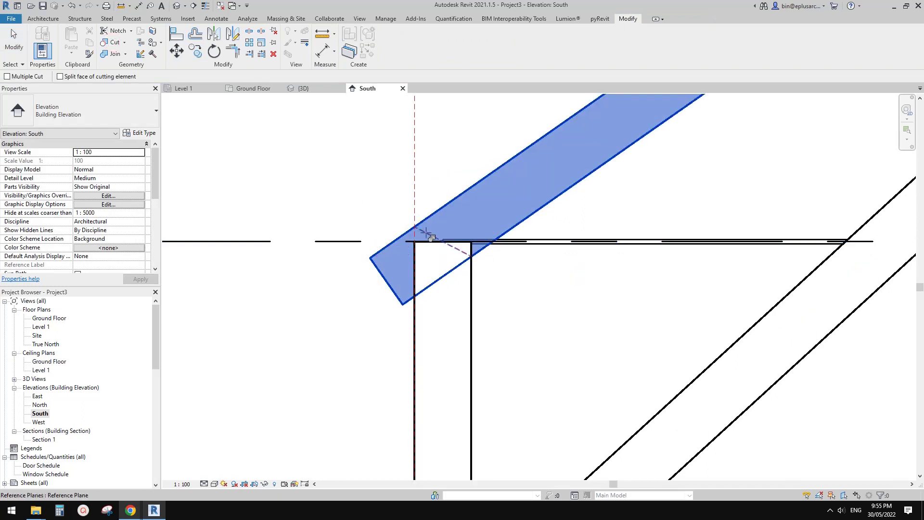
pyautogui.click(435, 237)
pyautogui.press('Escape')
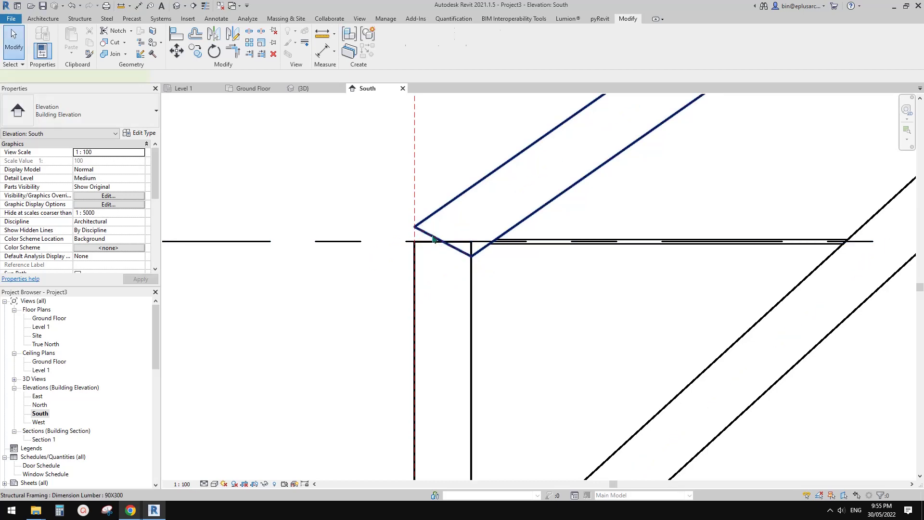
# Extend both ends of the sloped reference plane beyond the left top chord and the column head.
pyautogui.click(435, 239)
pyautogui.press('Escape')
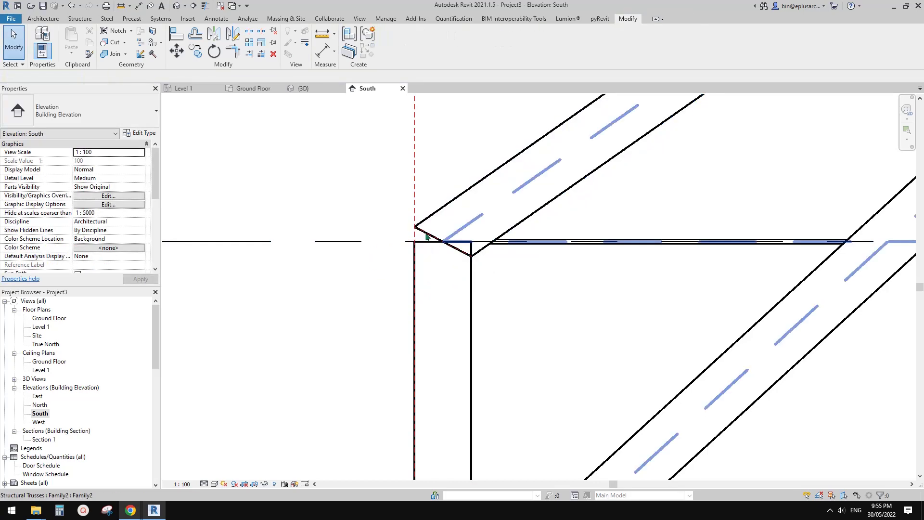
pyautogui.moveTo(391, 209)
pyautogui.mouseDown()
pyautogui.moveTo(475, 266)
pyautogui.moveTo(522, 282)
pyautogui.mouseUp()
pyautogui.moveTo(415, 226); pyautogui.dragTo(360, 198)
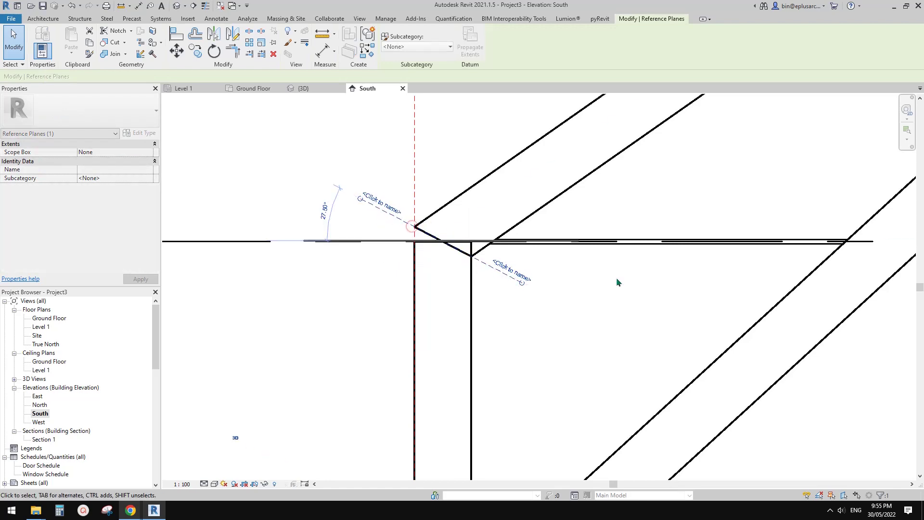
pyautogui.click(615, 277)
pyautogui.moveTo(504, 267); pyautogui.dragTo(481, 258, button='middle')
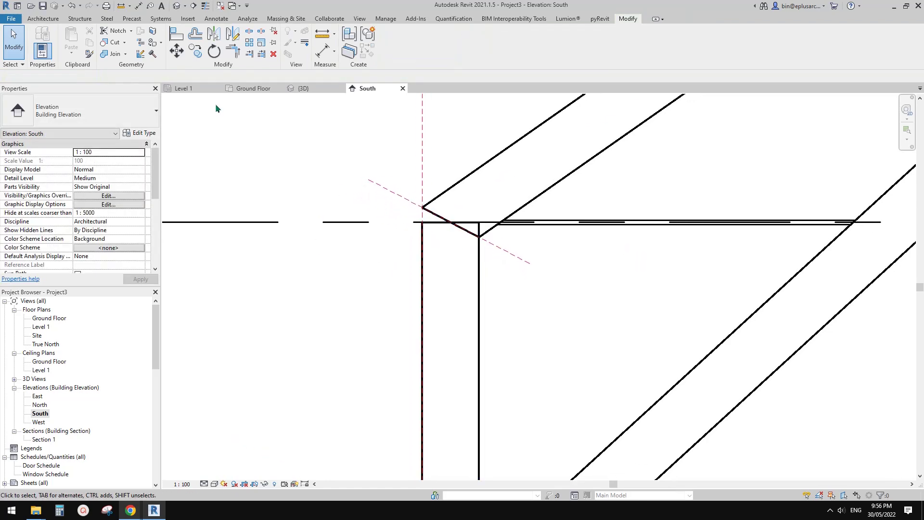
# Cut the left column's head with the sloped reference plane.
pyautogui.click(428, 267)
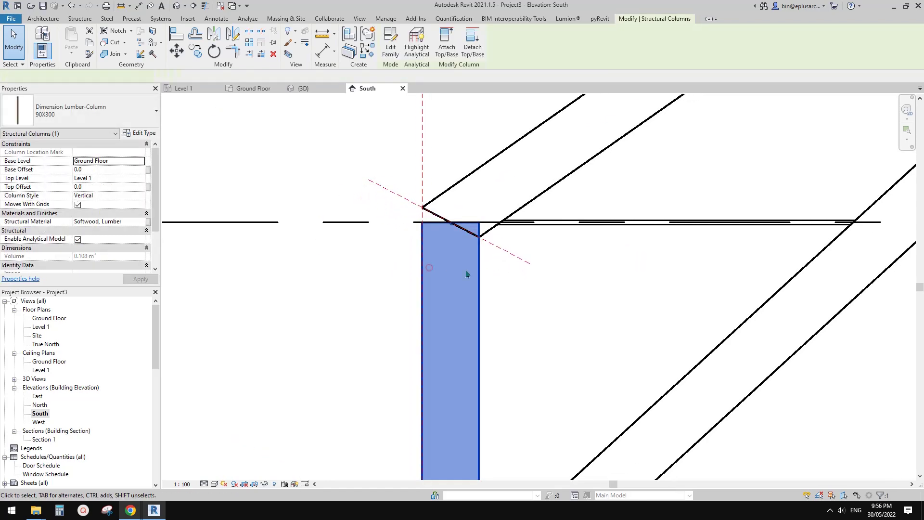
pyautogui.click(115, 42)
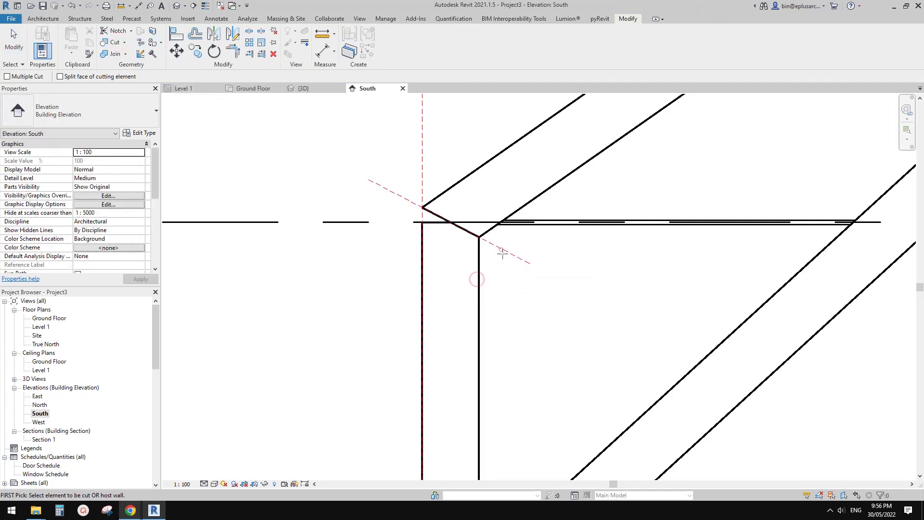
pyautogui.moveTo(512, 266); pyautogui.dragTo(583, 274, button='middle')
pyautogui.press('Escape')
pyautogui.click(544, 266)
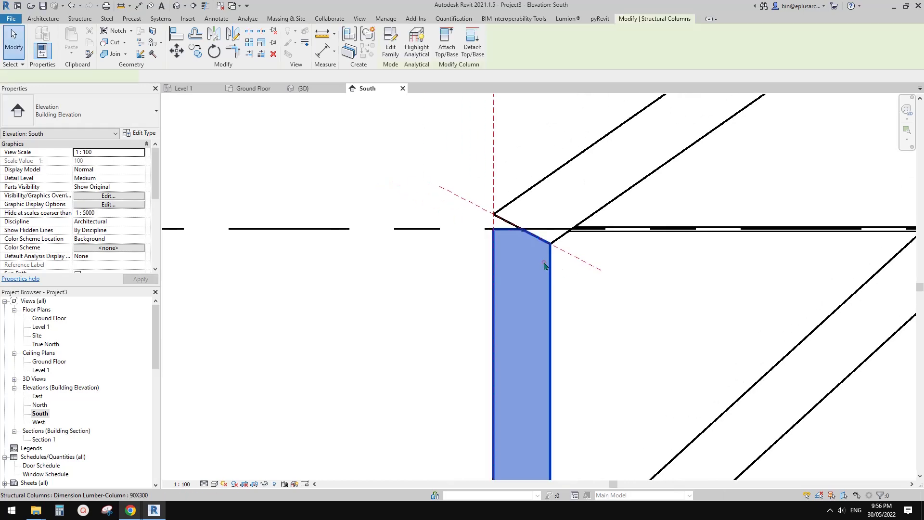
# Raise the left column's top offset above Level 1 so its head meets the top chord's sloped end.
pyautogui.moveTo(528, 237); pyautogui.dragTo(528, 244, button='middle')
pyautogui.moveTo(526, 285); pyautogui.dragTo(496, 292, button='middle')
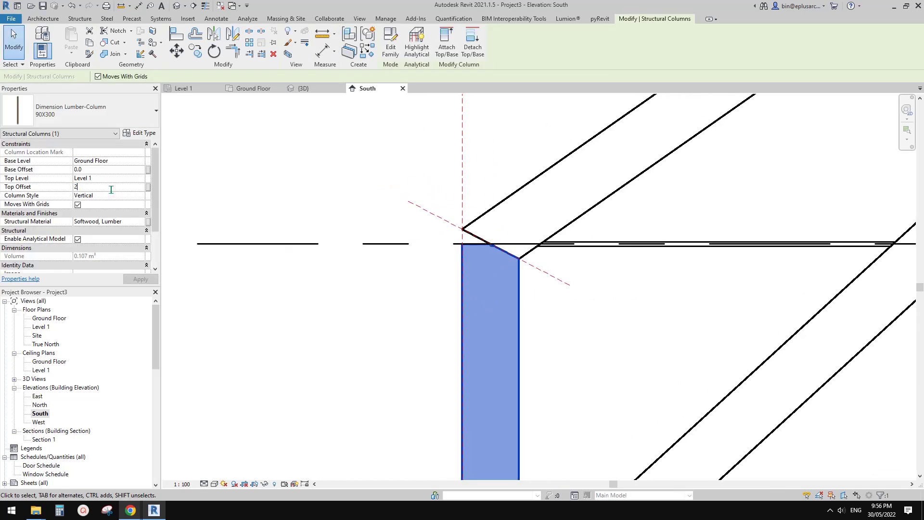
pyautogui.press('Escape')
pyautogui.moveTo(541, 290); pyautogui.dragTo(485, 248, button='middle')
pyautogui.scroll(-1, 486, 248)
pyautogui.click(450, 269)
pyautogui.moveTo(497, 288); pyautogui.dragTo(450, 235, button='middle')
pyautogui.press('Escape')
pyautogui.scroll(-2, 450, 234)
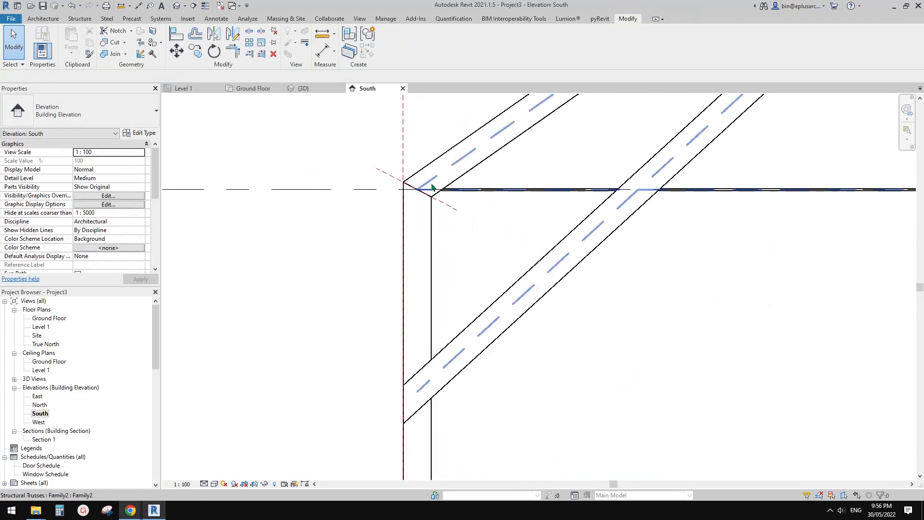
pyautogui.scroll(-2, 505, 235)
pyautogui.scroll(-1, 495, 238)
pyautogui.scroll(1, 475, 231)
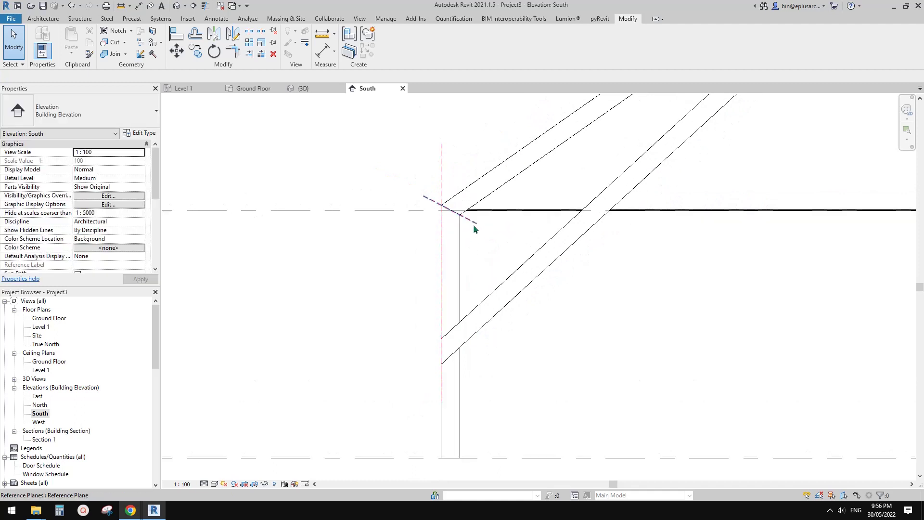
pyautogui.click(476, 229)
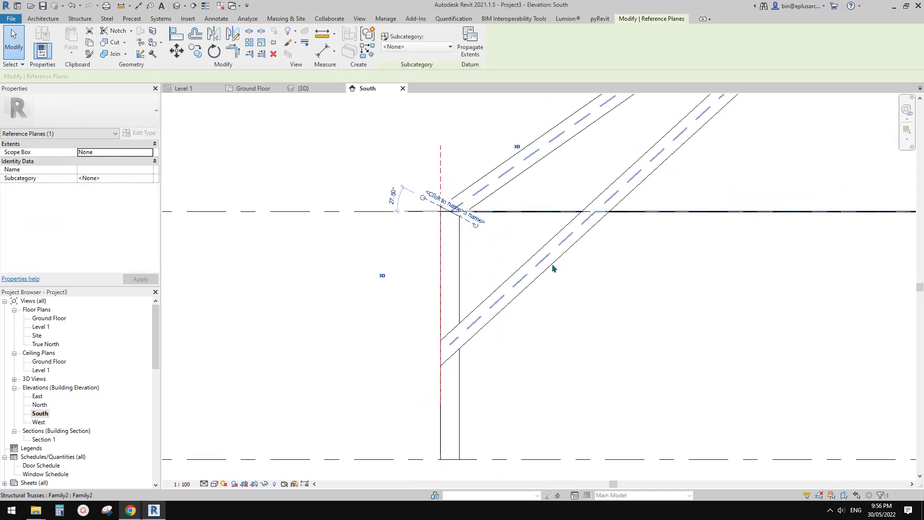
pyautogui.press('Escape')
# Draw a vertical reference plane upward from the truss's ridge point, where the two top chords meet.
pyautogui.scroll(-2, 552, 268)
pyautogui.moveTo(602, 297); pyautogui.dragTo(551, 330, button='middle')
pyautogui.scroll(-1, 590, 317)
pyautogui.moveTo(739, 163); pyautogui.dragTo(549, 303, button='middle')
pyautogui.scroll(1, 658, 180)
pyautogui.scroll(-2, 729, 233)
pyautogui.moveTo(729, 233); pyautogui.dragTo(660, 219, button='middle')
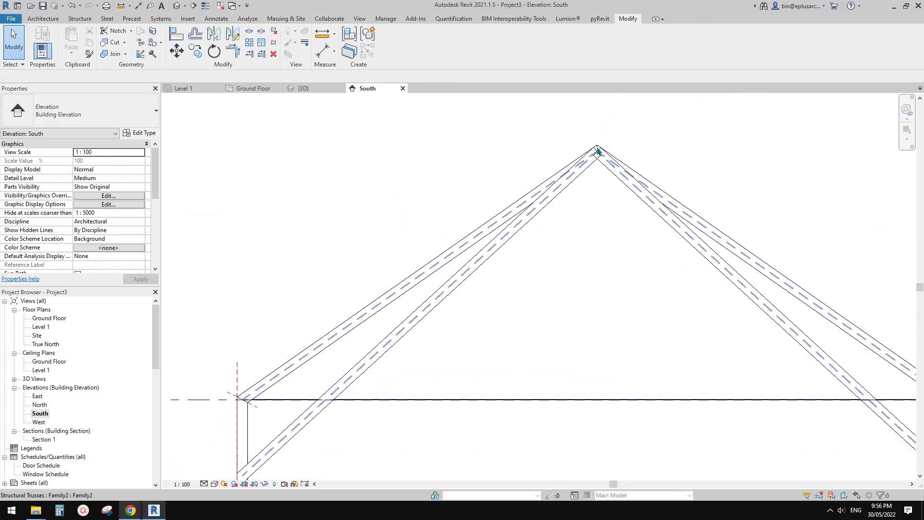
pyautogui.scroll(4, 598, 152)
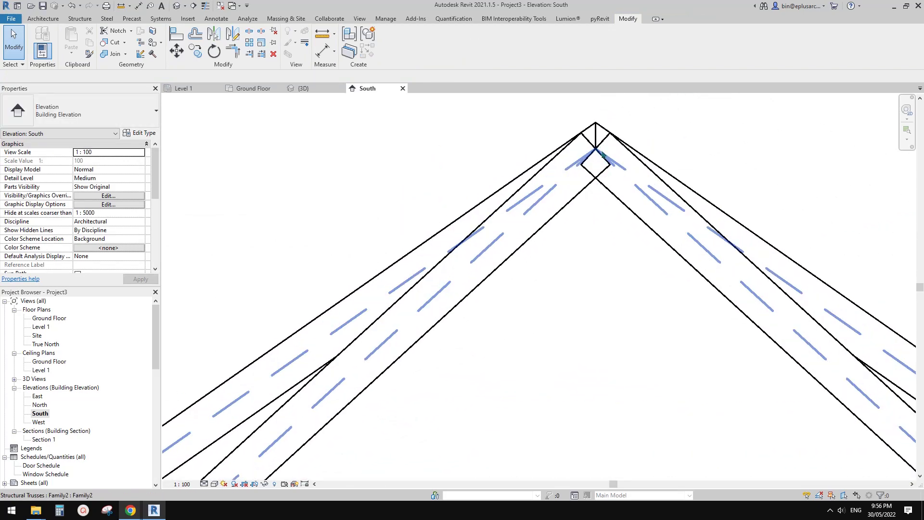
pyautogui.scroll(-1, 600, 144)
pyautogui.press('r')
pyautogui.press('p')
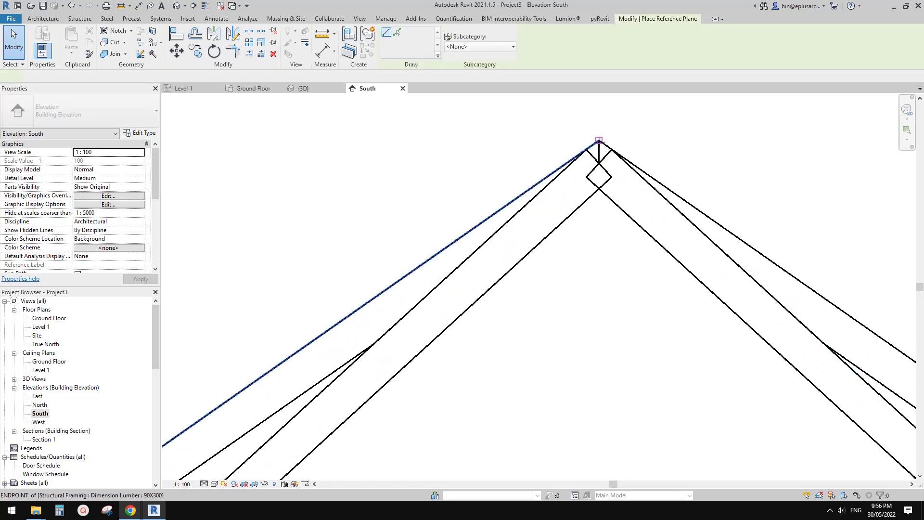
pyautogui.click(598, 140)
pyautogui.moveTo(603, 158); pyautogui.dragTo(593, 253, button='middle')
pyautogui.click(588, 143)
pyautogui.press('Escape')
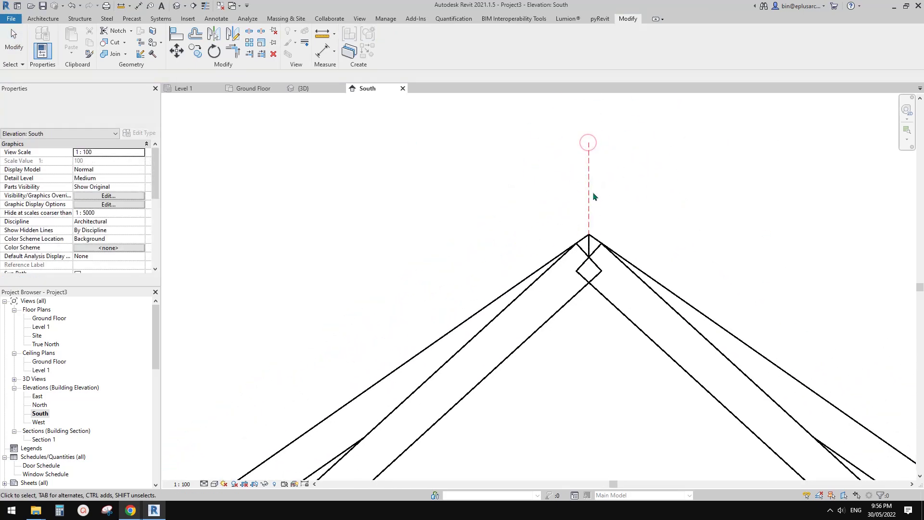
# Extend the ridge reference plane's lower end down past the crossing of the two diagonal webs.
pyautogui.click(589, 193)
pyautogui.moveTo(589, 234); pyautogui.dragTo(588, 335)
pyautogui.moveTo(719, 215); pyautogui.dragTo(721, 215, button='middle')
pyautogui.click(631, 219)
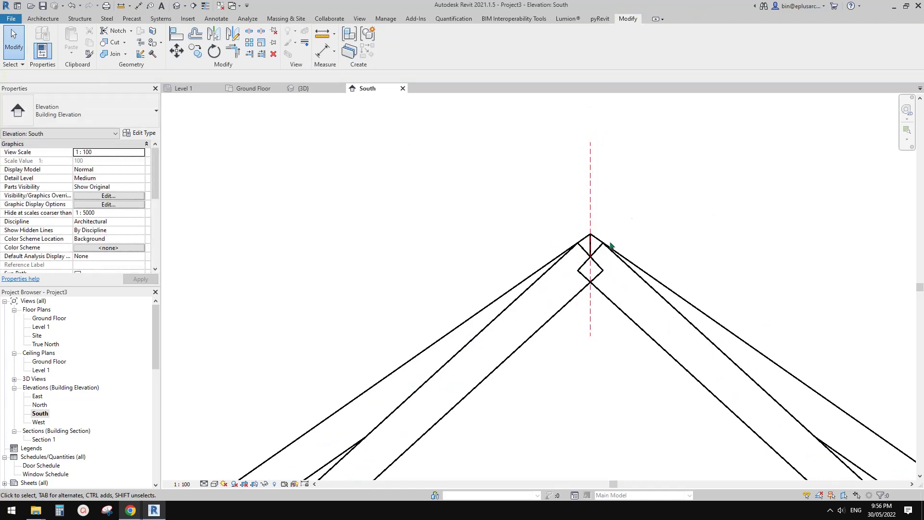
# Extend the upper ends of the left and right diagonal webs past the vertical reference plane at the ridge.
pyautogui.press('Tab')
pyautogui.click(572, 299)
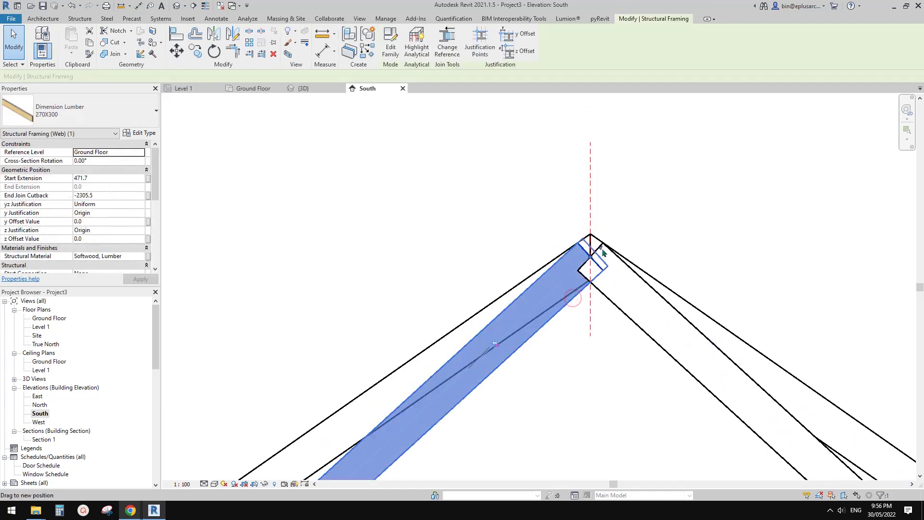
pyautogui.moveTo(602, 251); pyautogui.dragTo(631, 216)
pyautogui.click(640, 251)
pyautogui.press('Tab')
pyautogui.click(637, 275)
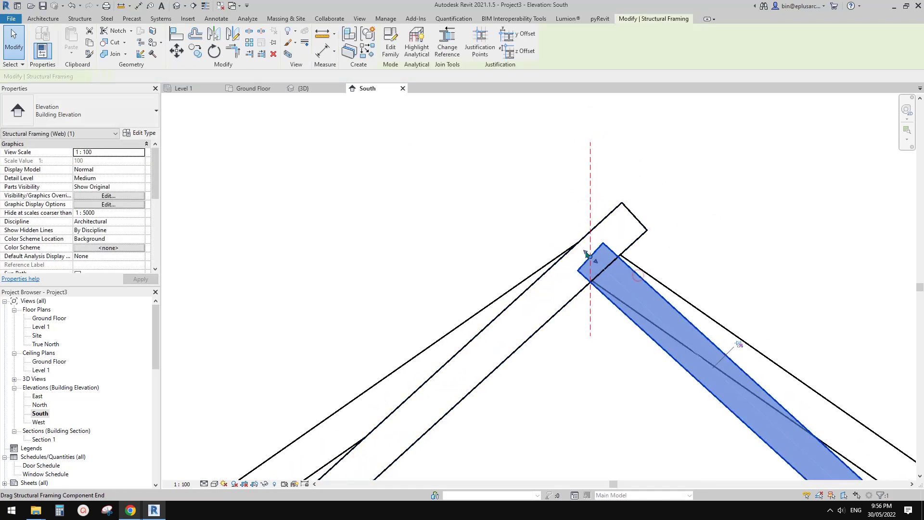
pyautogui.moveTo(588, 255); pyautogui.dragTo(545, 215)
# Cut both diagonal webs' upper ends with the vertical reference plane at the ridge.
pyautogui.click(113, 44)
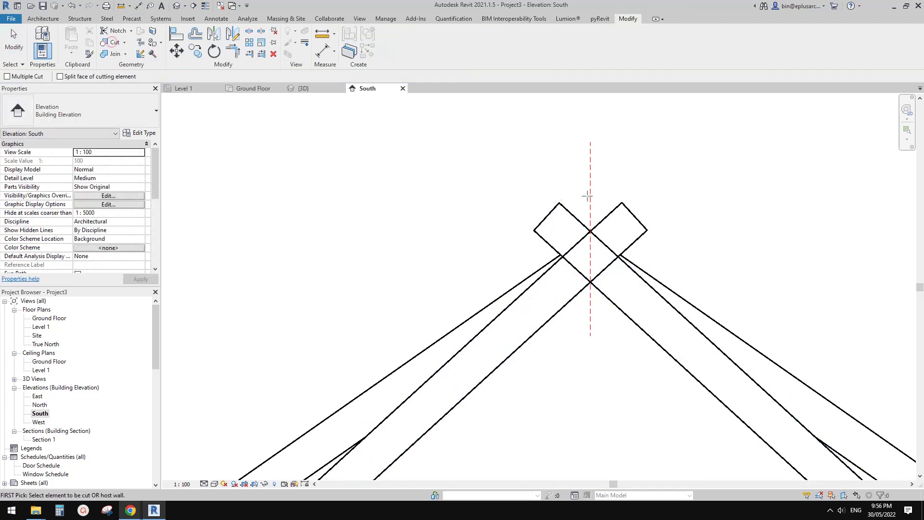
pyautogui.click(625, 214)
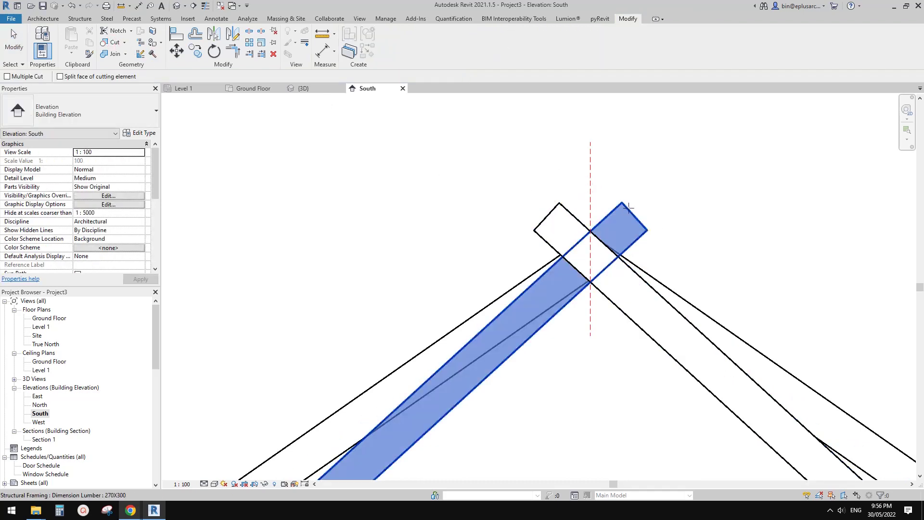
pyautogui.click(591, 197)
pyautogui.click(565, 213)
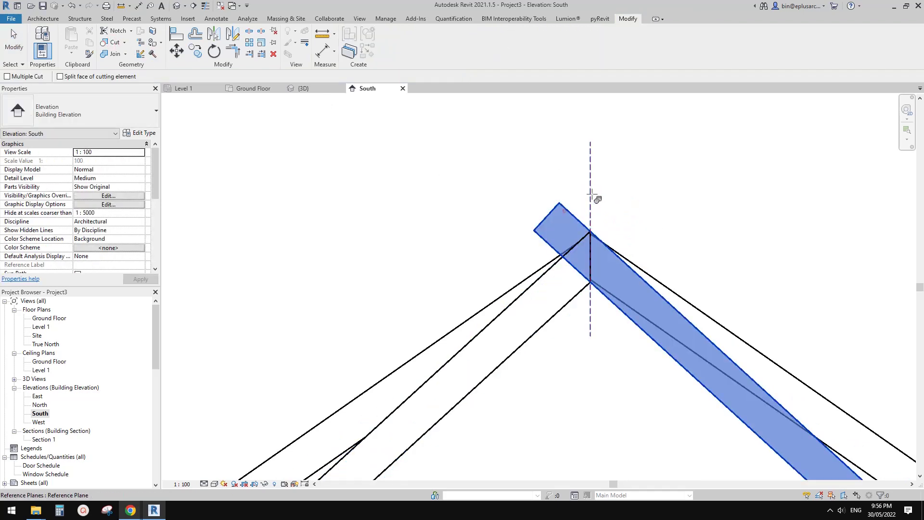
pyautogui.click(591, 196)
pyautogui.press('Escape')
pyautogui.scroll(-2, 700, 207)
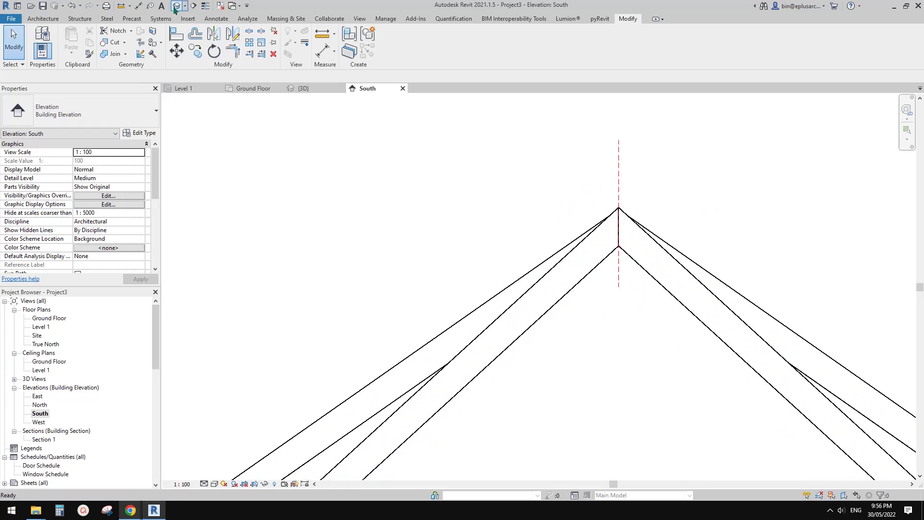
# Open the 3D view and examine how the truss members meet at the left column.
pyautogui.click(176, 6)
pyautogui.scroll(-3, 643, 265)
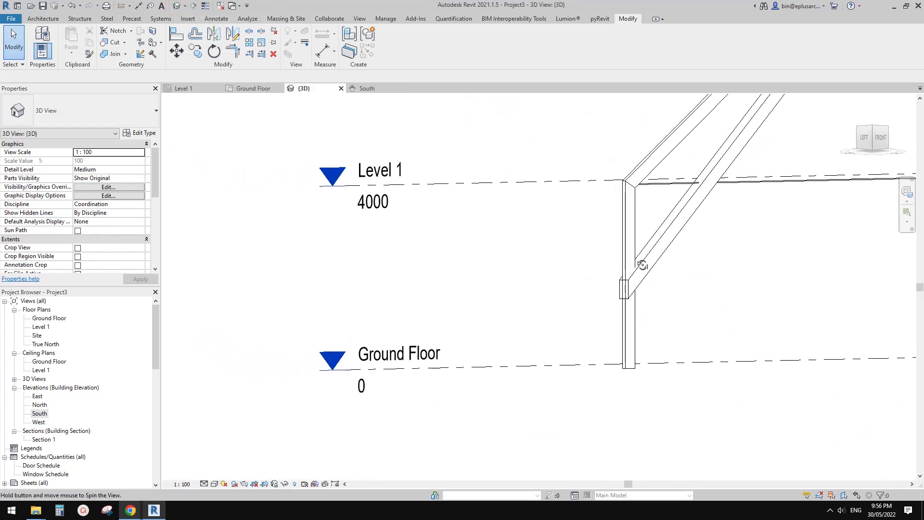
pyautogui.click(664, 256)
pyautogui.moveTo(721, 209); pyautogui.dragTo(455, 424, button='middle')
pyautogui.scroll(-2, 688, 324)
pyautogui.scroll(1, 577, 328)
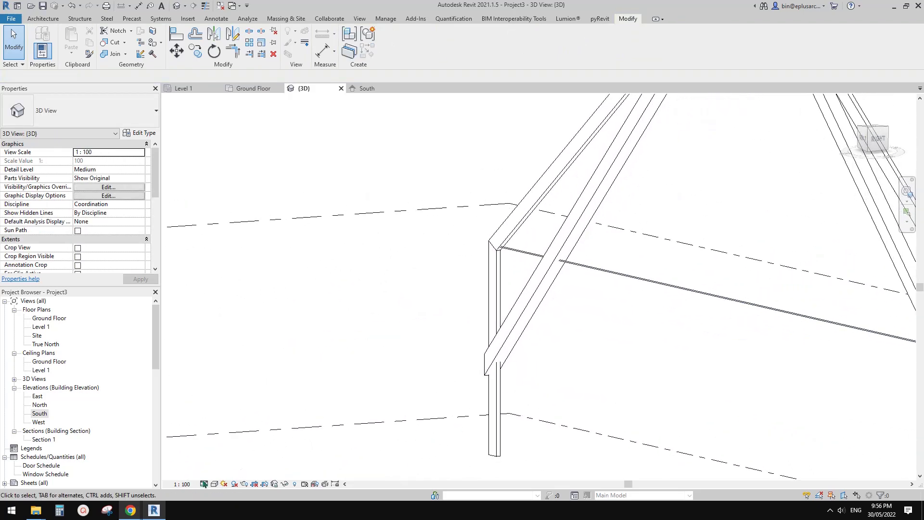
# Compare the diagonal web's arrangement at the column with the reference photo in the Google Docs document, then return to Revit.
pyautogui.moveTo(132, 511)
pyautogui.click(220, 441)
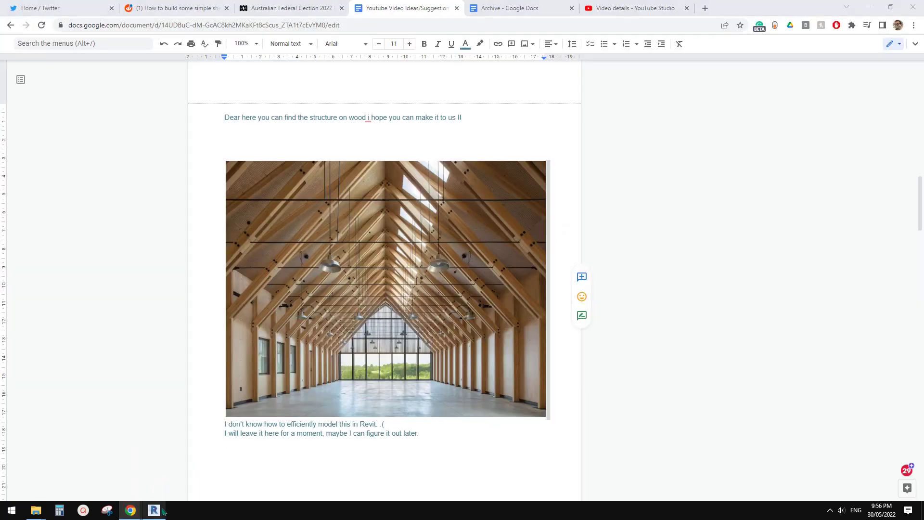
pyautogui.click(154, 510)
pyautogui.click(578, 215)
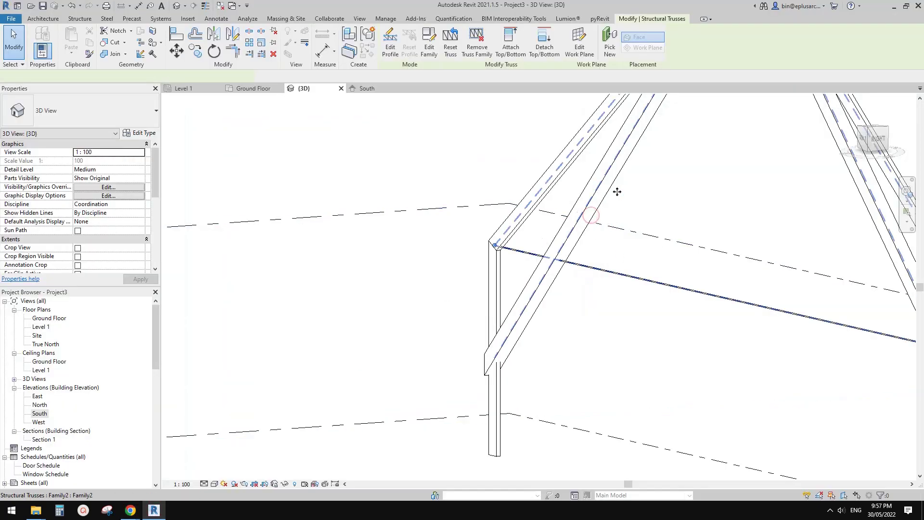
pyautogui.moveTo(548, 266); pyautogui.dragTo(522, 270, button='middle')
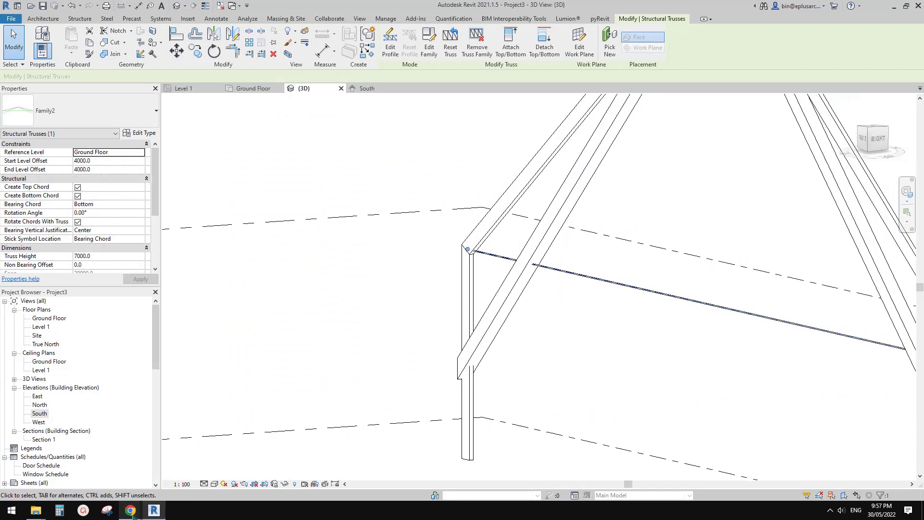
pyautogui.moveTo(132, 513)
pyautogui.click(187, 465)
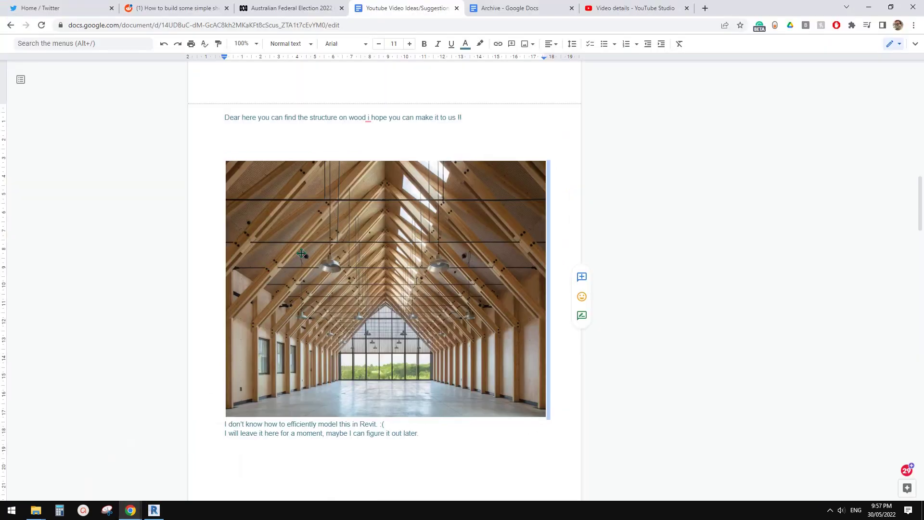
pyautogui.click(154, 510)
# Change the left diagonal web's type to Dimension Lumber 90X300.
pyautogui.keyDown('shift'); pyautogui.moveTo(481, 279); pyautogui.dragTo(498, 296, button='middle'); pyautogui.keyUp('shift')
pyautogui.press('Escape')
pyautogui.click(514, 260)
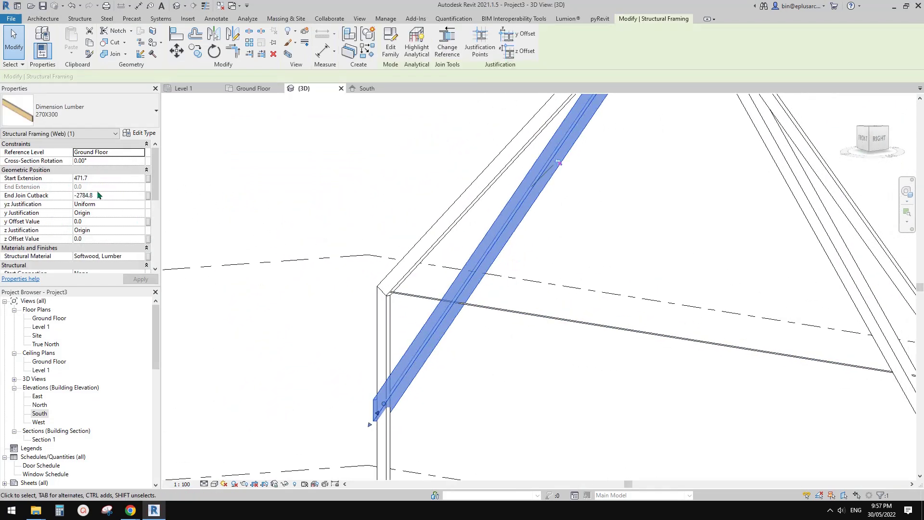
pyautogui.click(97, 111)
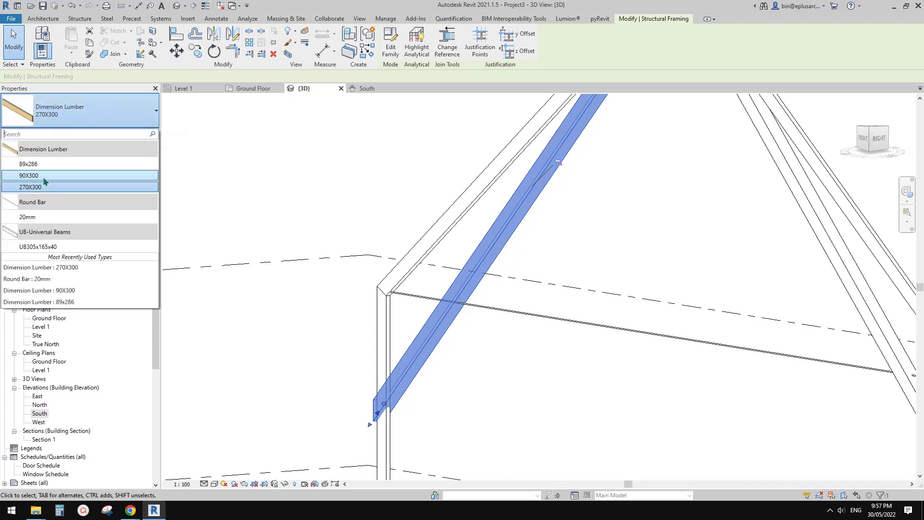
pyautogui.click(51, 176)
# Set the left diagonal web's y Offset Value to 90 so it sits beside the column.
pyautogui.scroll(4, 374, 348)
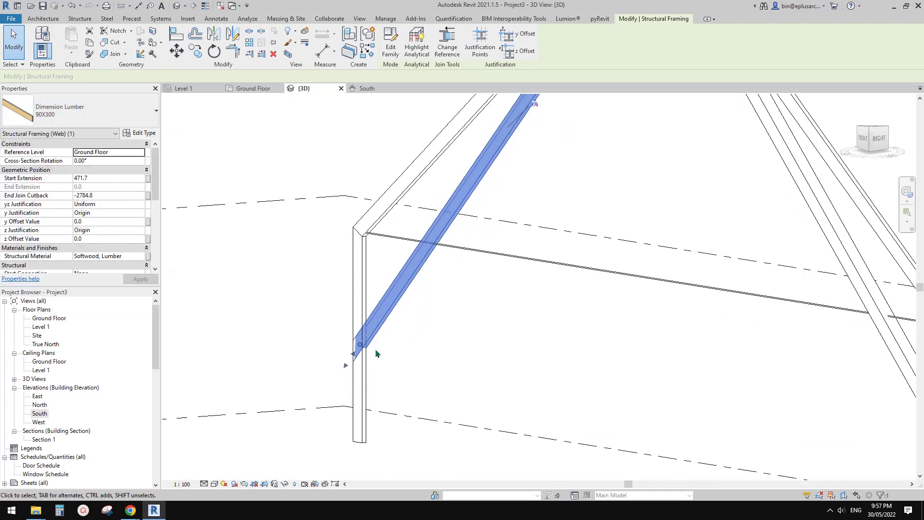
pyautogui.click(88, 214)
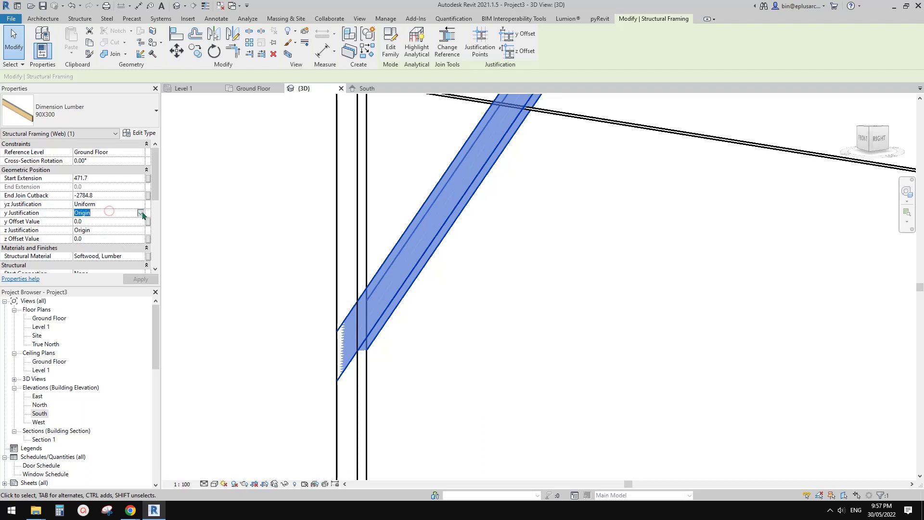
pyautogui.click(140, 212)
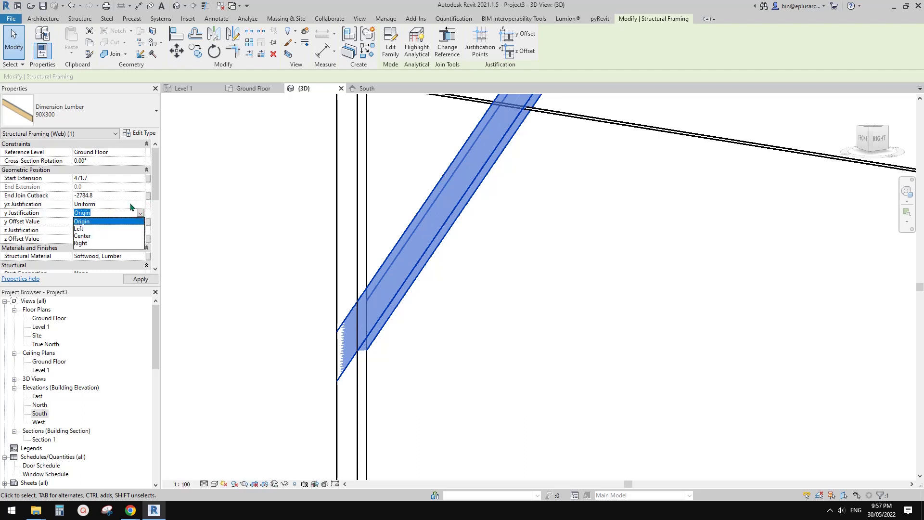
pyautogui.click(98, 221)
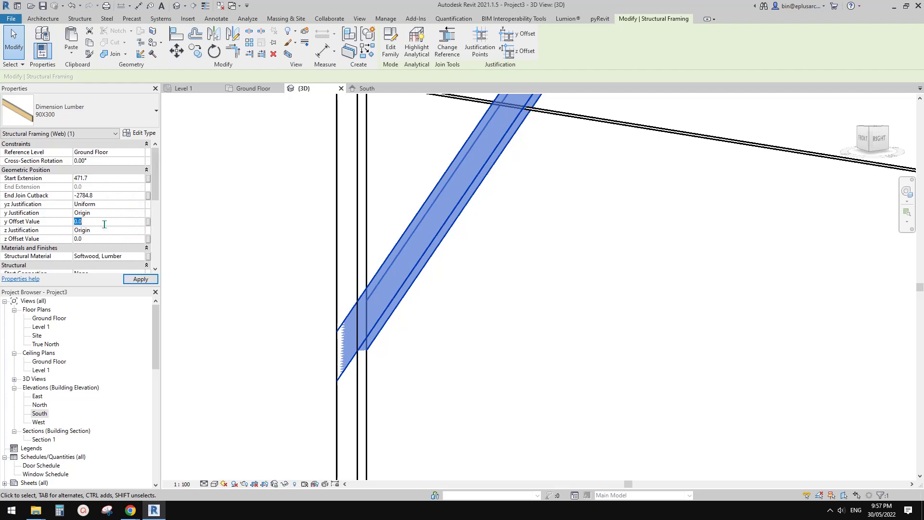
pyautogui.press('Return')
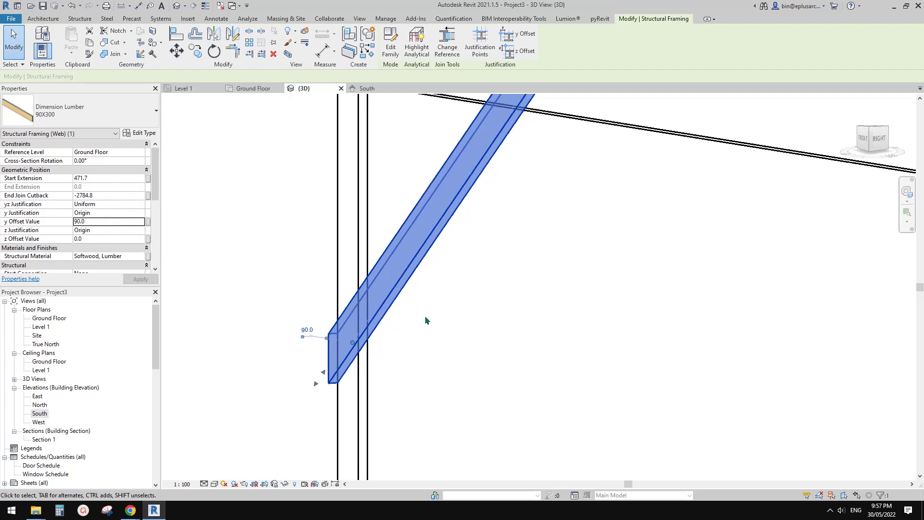
pyautogui.keyDown('shift'); pyautogui.moveTo(423, 318); pyautogui.dragTo(337, 288, button='middle'); pyautogui.keyUp('shift')
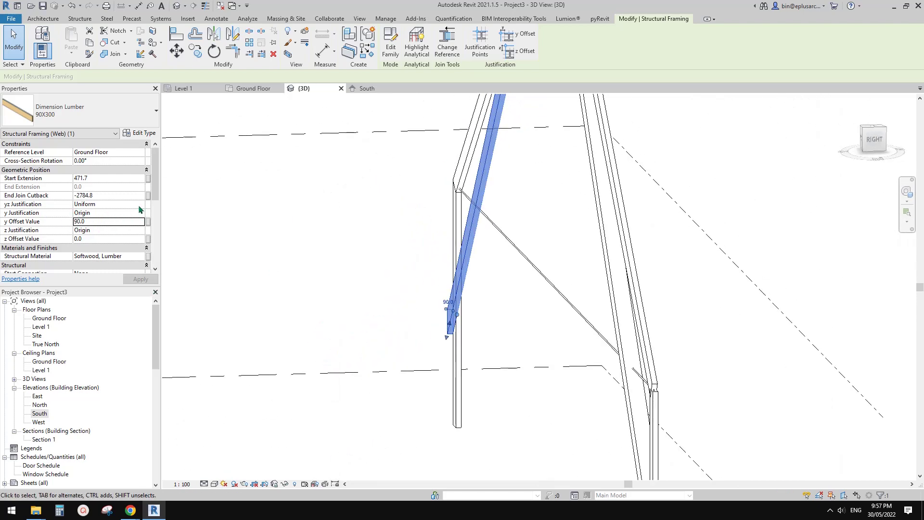
# Try to copy the left diagonal web to the clipboard.
pyautogui.keyDown('shift'); pyautogui.moveTo(318, 255); pyautogui.dragTo(455, 295, button='middle'); pyautogui.keyUp('shift')
pyautogui.hotkey('ctrl', 'c')
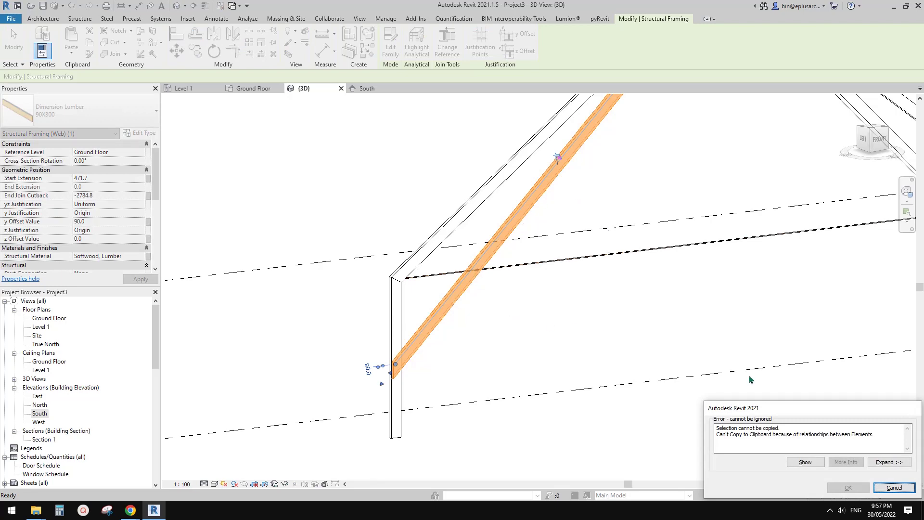
pyautogui.click(895, 487)
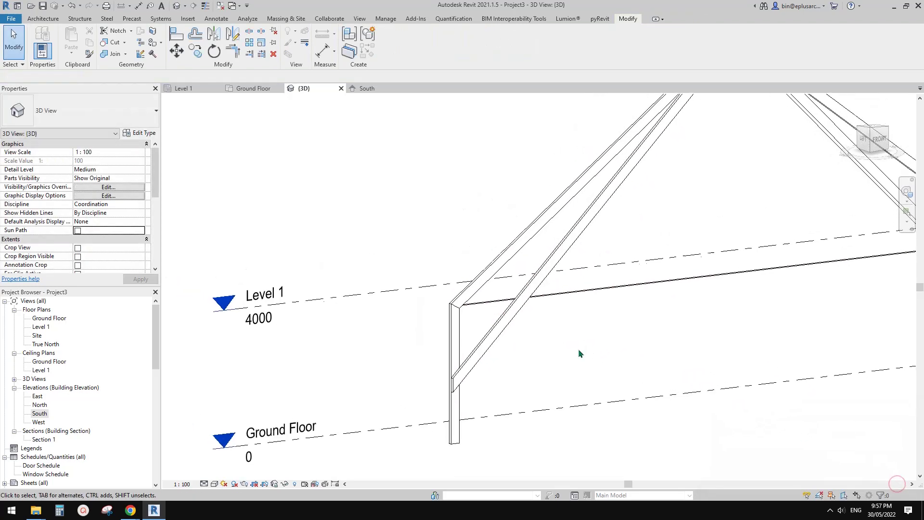
# Duplicate the left diagonal web in place with the Copy tool, using a displacement of 0.
pyautogui.click(554, 261)
pyautogui.scroll(-1, 548, 289)
pyautogui.scroll(1, 551, 317)
pyautogui.keyDown('shift'); pyautogui.moveTo(551, 317); pyautogui.dragTo(578, 345, button='middle'); pyautogui.keyUp('shift')
pyautogui.scroll(-3, 580, 345)
pyautogui.press('m')
pyautogui.press('v')
pyautogui.click(643, 328)
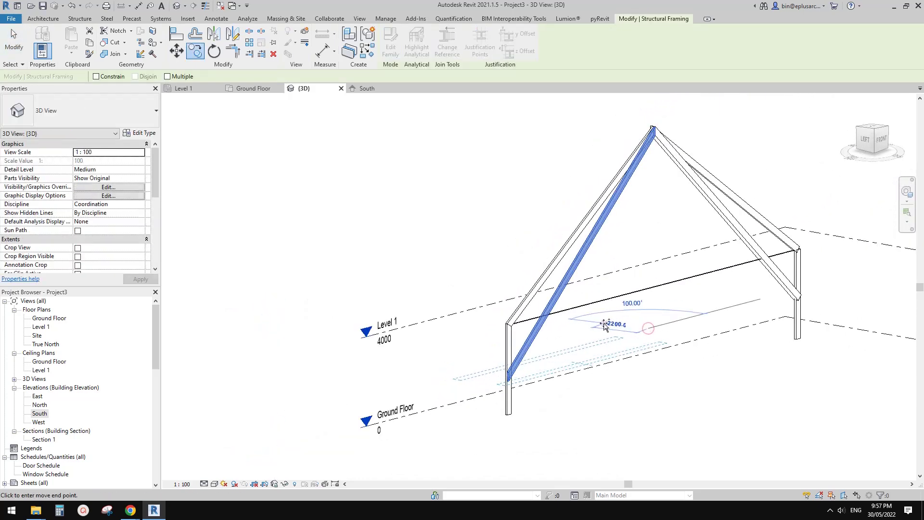
pyautogui.press('Return')
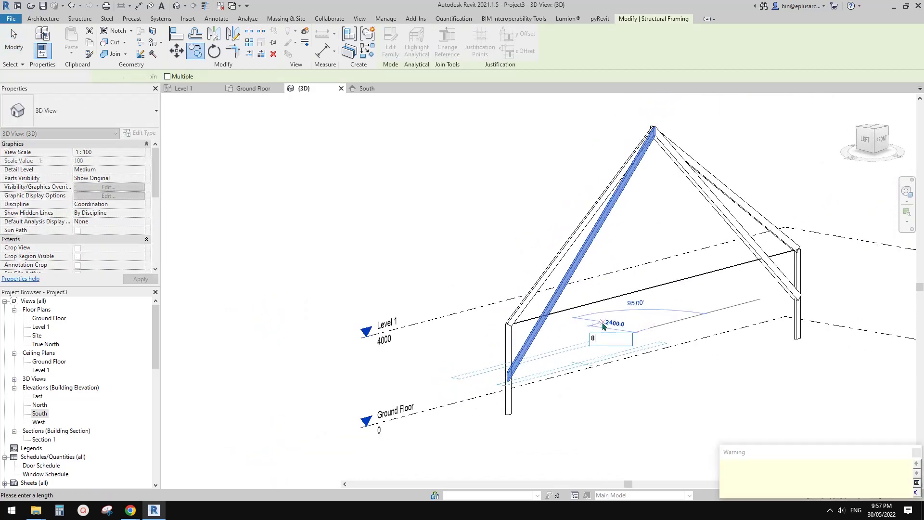
pyautogui.moveTo(579, 347); pyautogui.dragTo(577, 361, button='middle')
pyautogui.scroll(1, 573, 354)
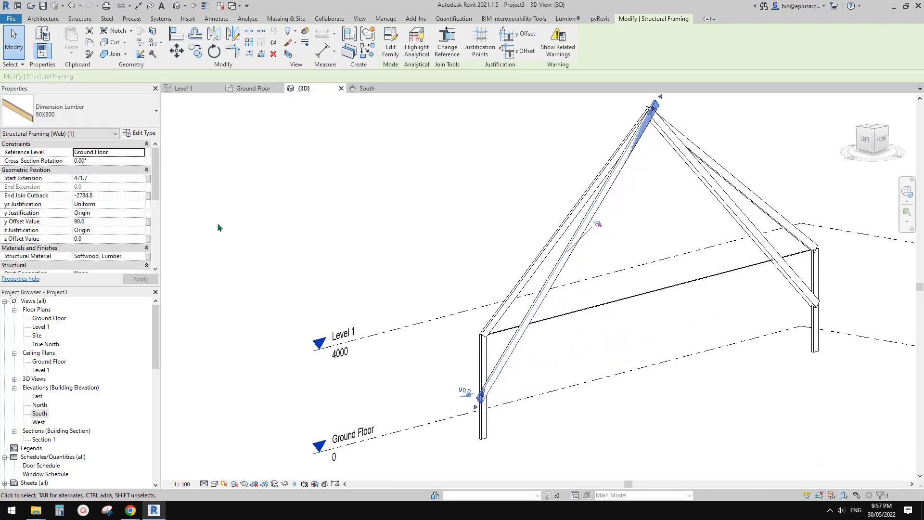
# Give the duplicated web a negative y Offset Value so it sits on the column's opposite side, and check both ends.
pyautogui.click(118, 221)
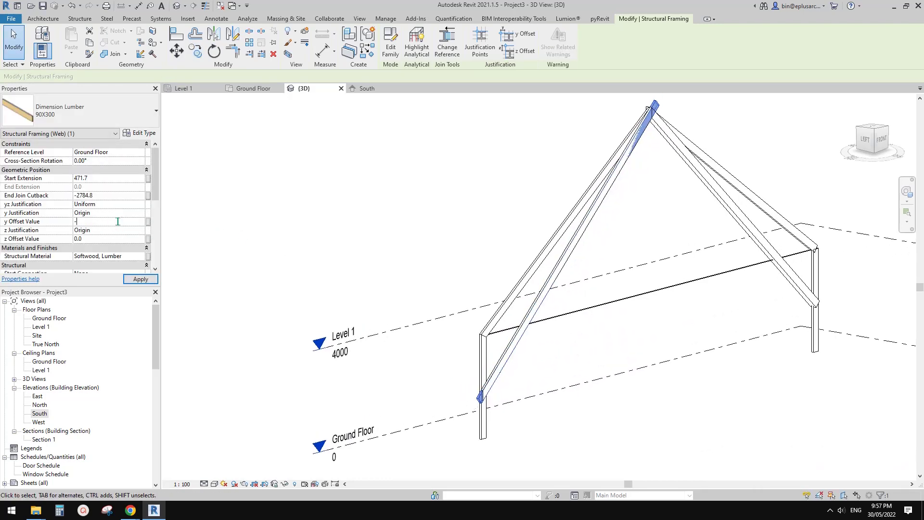
pyautogui.click(426, 188)
pyautogui.keyDown('shift'); pyautogui.moveTo(522, 337); pyautogui.dragTo(644, 343, button='middle'); pyautogui.keyUp('shift')
pyautogui.scroll(3, 608, 412)
pyautogui.keyDown('shift'); pyautogui.moveTo(607, 413); pyautogui.dragTo(586, 387, button='middle'); pyautogui.keyUp('shift')
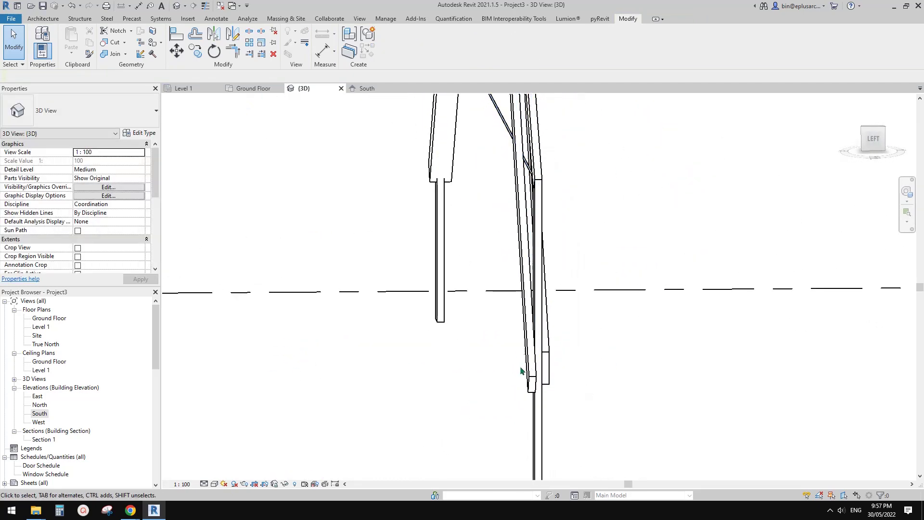
pyautogui.keyDown('shift'); pyautogui.moveTo(527, 343); pyautogui.dragTo(394, 342, button='middle'); pyautogui.keyUp('shift')
pyautogui.scroll(2, 394, 342)
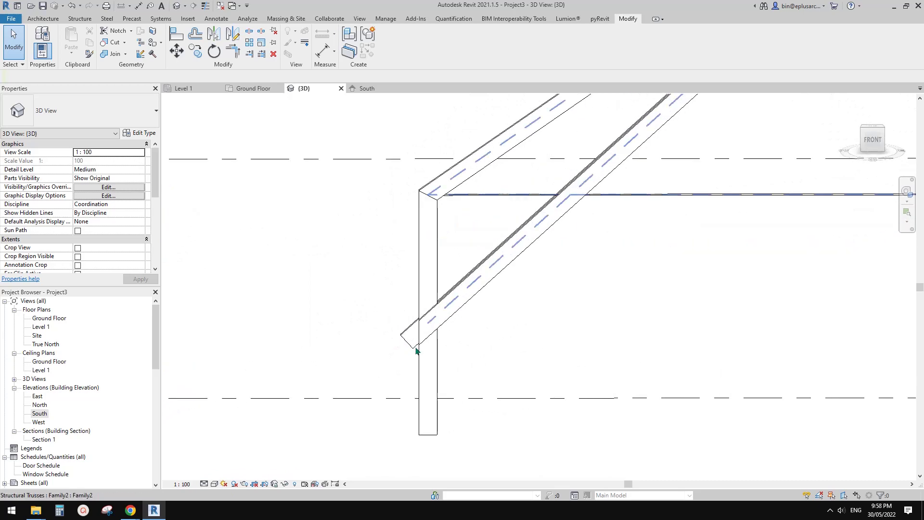
pyautogui.scroll(-3, 414, 345)
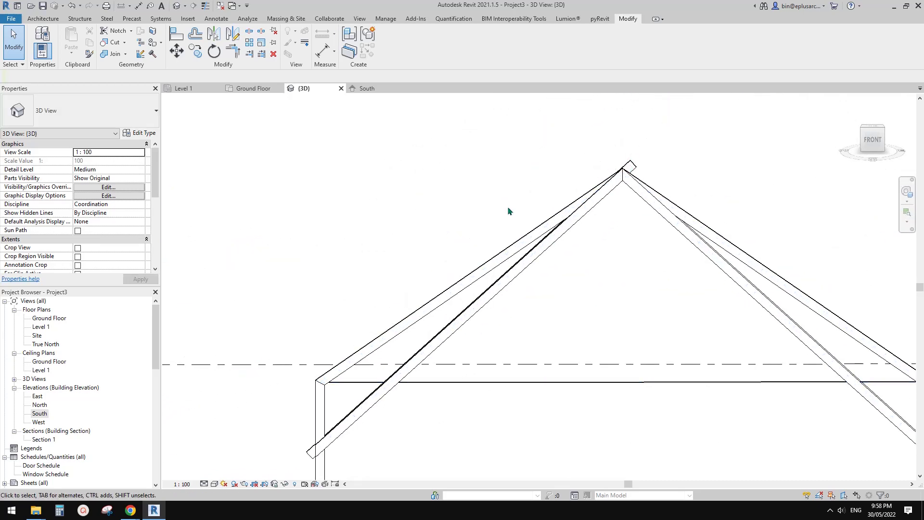
# In the South elevation, use Cut Geometry to trim the duplicated web's upper end at the vertical ridge reference plane.
pyautogui.doubleClick(44, 417)
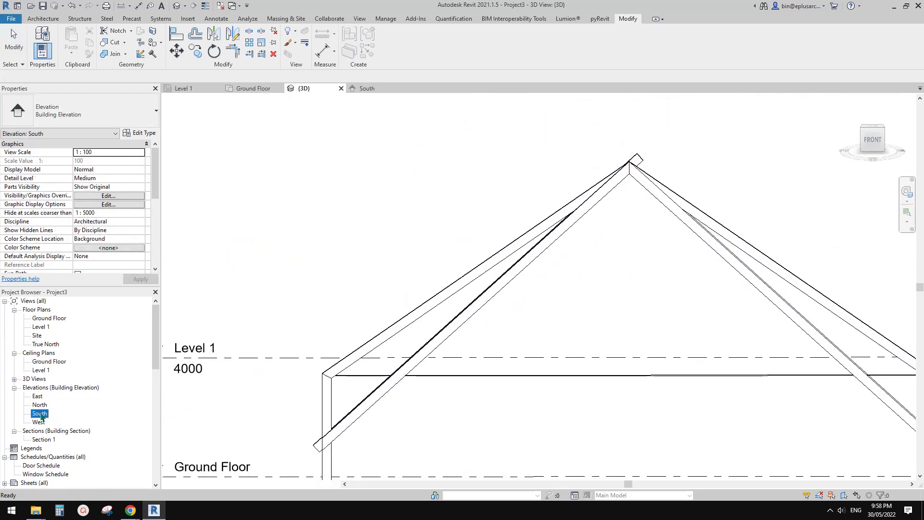
pyautogui.click(115, 44)
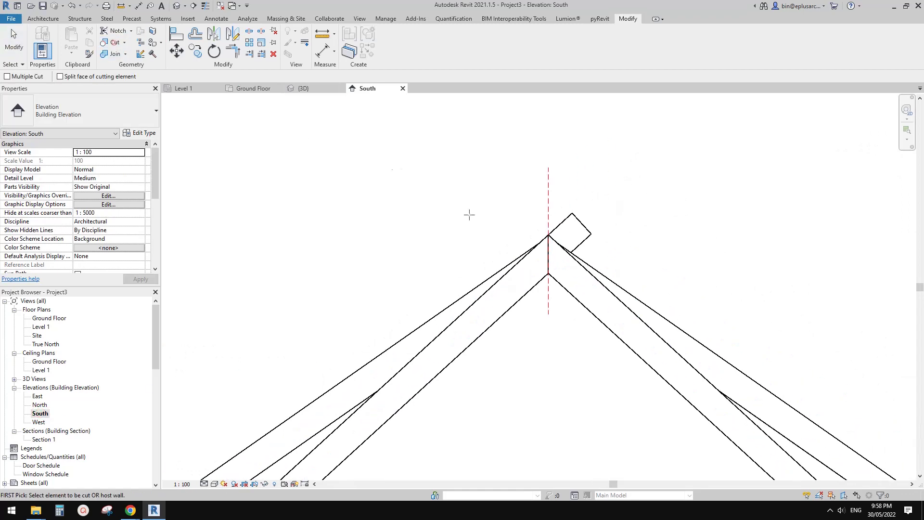
pyautogui.click(579, 233)
pyautogui.click(550, 200)
# Cut the duplicated web's lower end at the vertical reference plane along the left column's outer face.
pyautogui.scroll(-2, 469, 219)
pyautogui.moveTo(391, 299); pyautogui.dragTo(423, 291, button='middle')
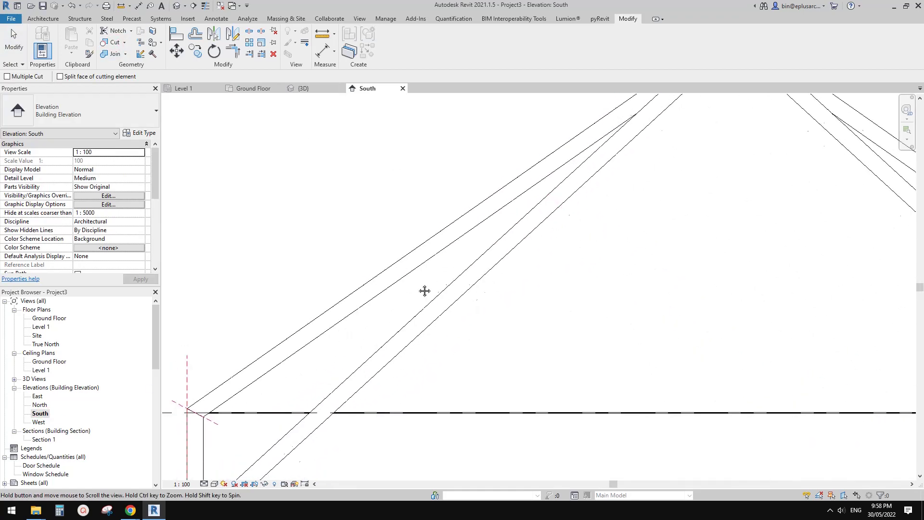
pyautogui.scroll(4, 435, 347)
pyautogui.click(441, 355)
pyautogui.click(445, 201)
pyautogui.scroll(-2, 712, 262)
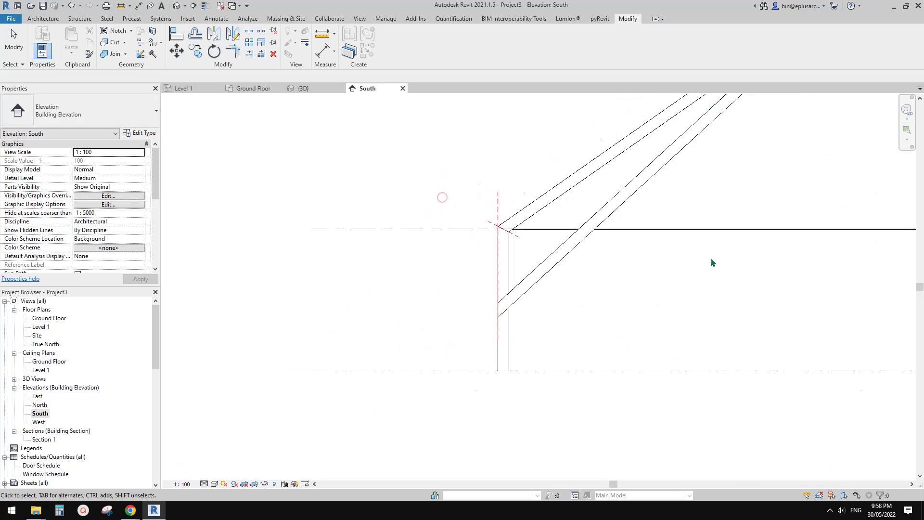
pyautogui.press('Escape')
pyautogui.moveTo(705, 277); pyautogui.dragTo(599, 325, button='middle')
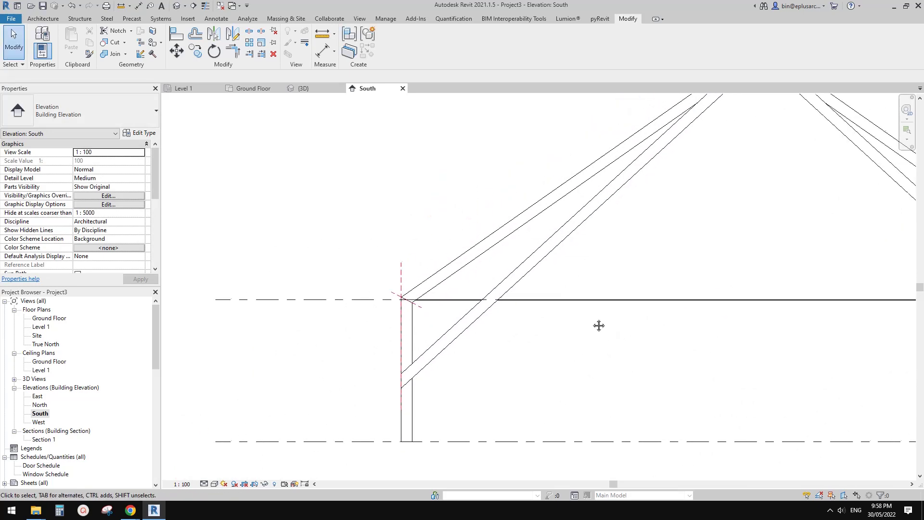
# Open the 3D view and compare the paired left webs with the reference photo in Google Docs, then return to Revit.
pyautogui.click(177, 5)
pyautogui.keyDown('shift'); pyautogui.moveTo(546, 287); pyautogui.dragTo(403, 419, button='middle'); pyautogui.keyUp('shift')
pyautogui.scroll(3, 395, 408)
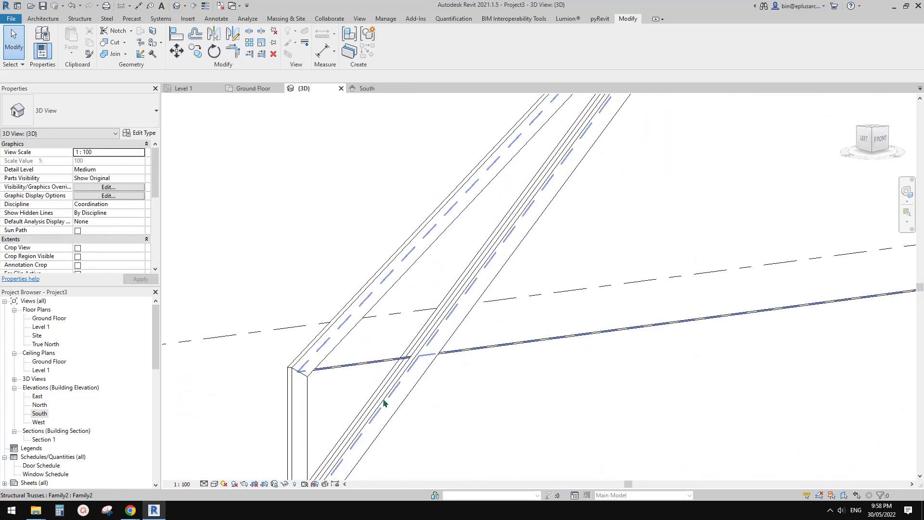
pyautogui.click(130, 510)
pyautogui.click(160, 481)
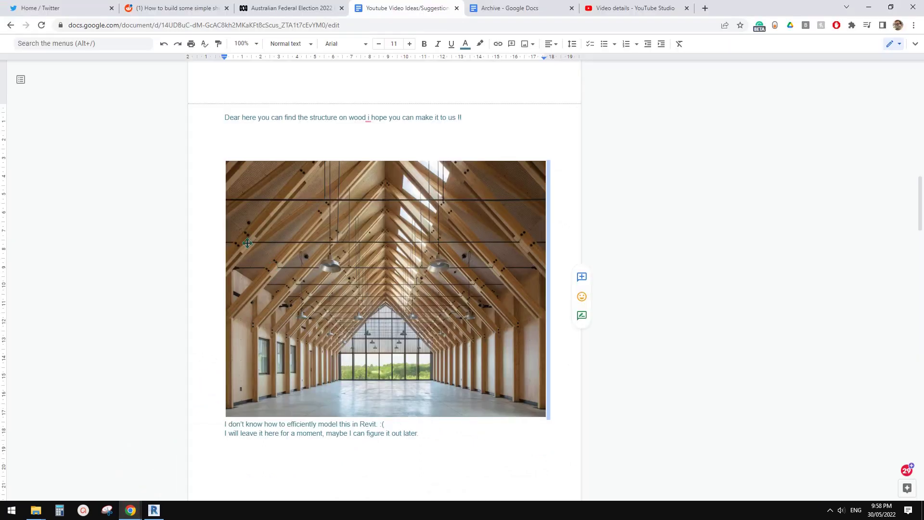
pyautogui.click(154, 510)
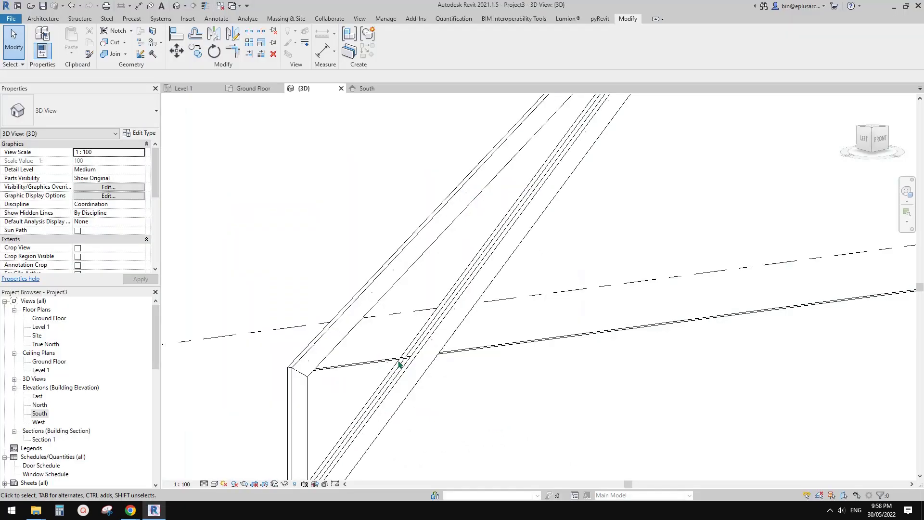
pyautogui.keyDown('shift'); pyautogui.moveTo(398, 363); pyautogui.dragTo(424, 352, button='middle'); pyautogui.keyUp('shift')
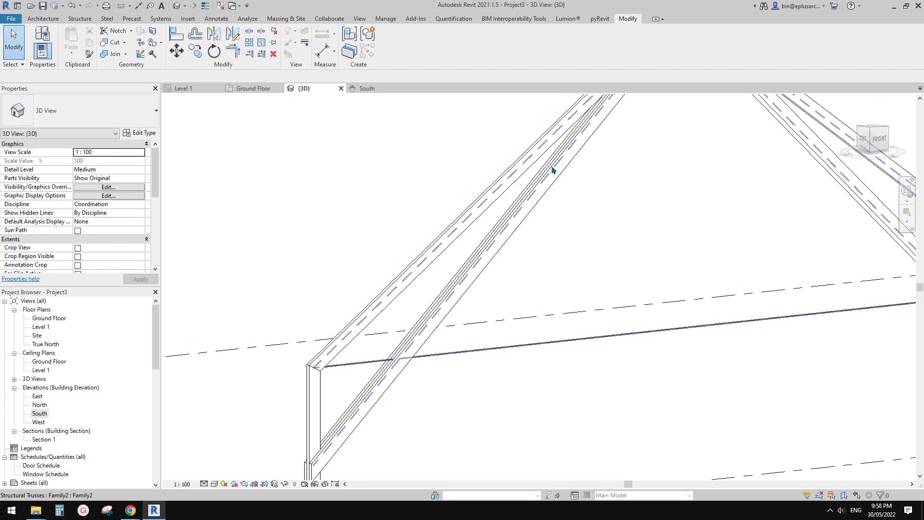
pyautogui.keyDown('shift'); pyautogui.moveTo(484, 254); pyautogui.dragTo(455, 298, button='middle'); pyautogui.keyUp('shift')
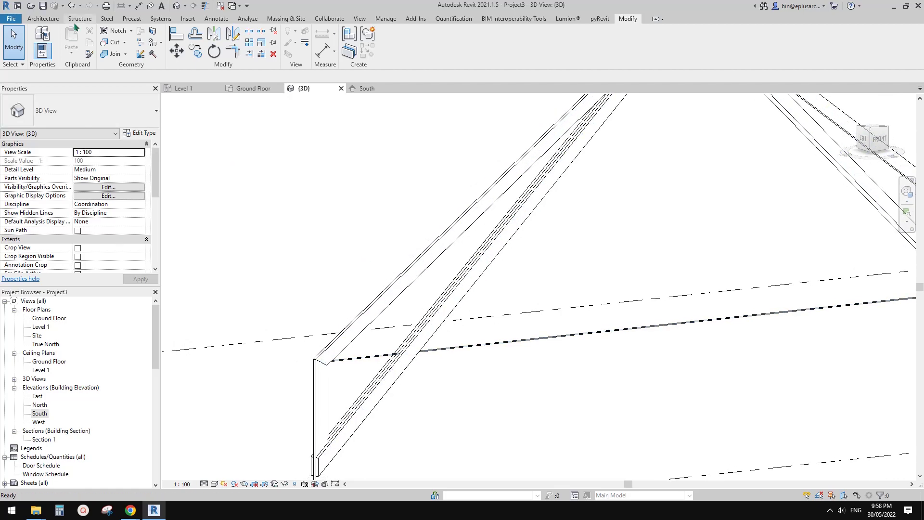
# Create an in-place model component in the Structural Framing category, accepting the default name.
pyautogui.click(79, 18)
pyautogui.click(44, 19)
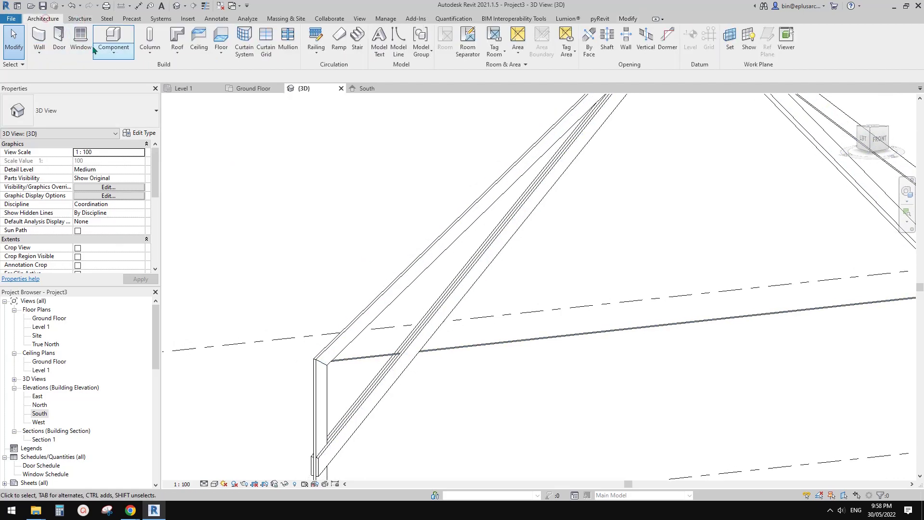
pyautogui.click(113, 52)
pyautogui.click(81, 94)
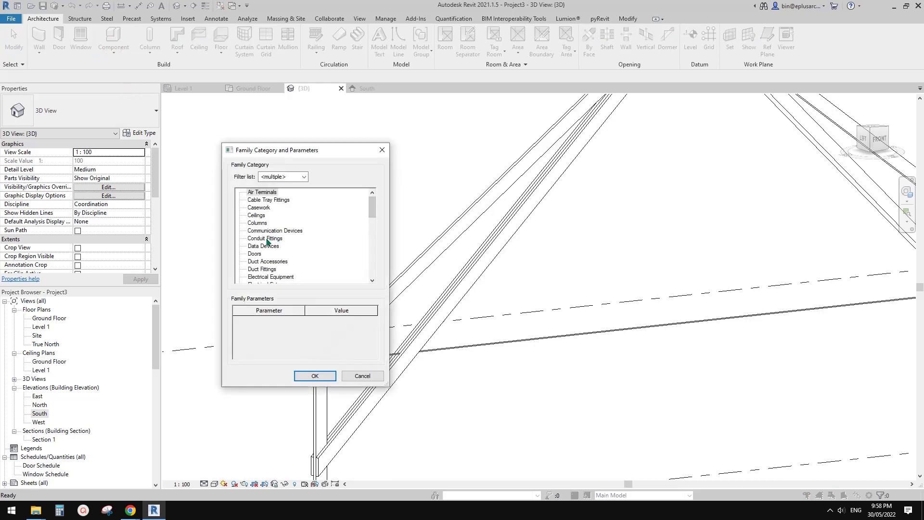
pyautogui.click(266, 239)
pyautogui.scroll(-1, 266, 239)
pyautogui.press('s')
pyautogui.moveTo(372, 249); pyautogui.dragTo(372, 267)
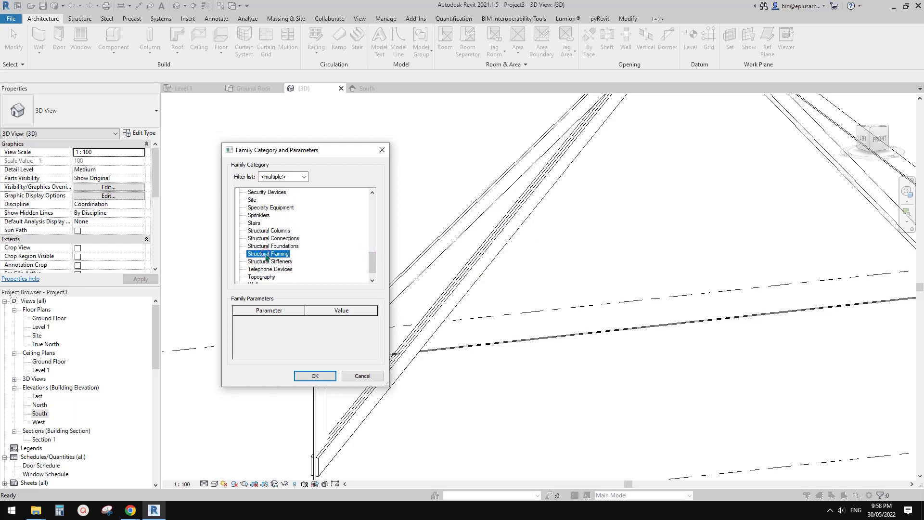
pyautogui.click(326, 376)
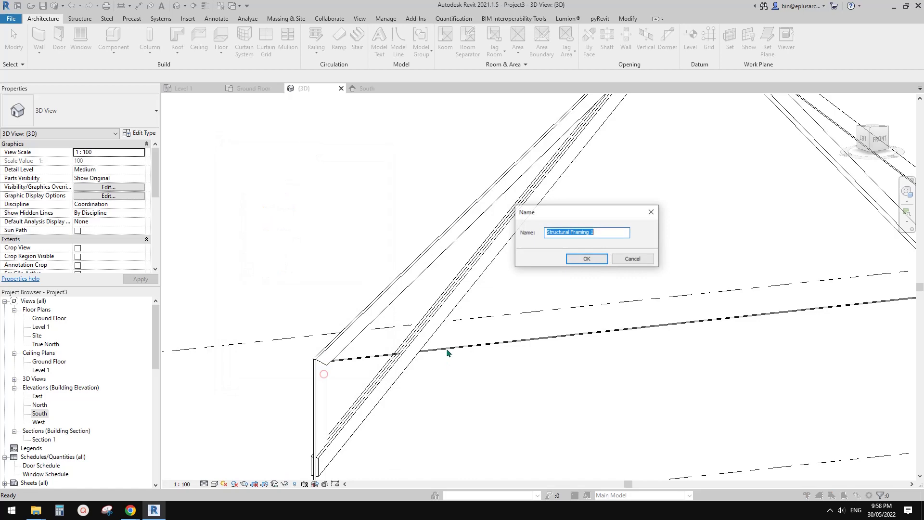
pyautogui.click(601, 258)
# Start an Extrusion and set its work plane by picking a face of the left 90X300 diagonal web.
pyautogui.click(82, 38)
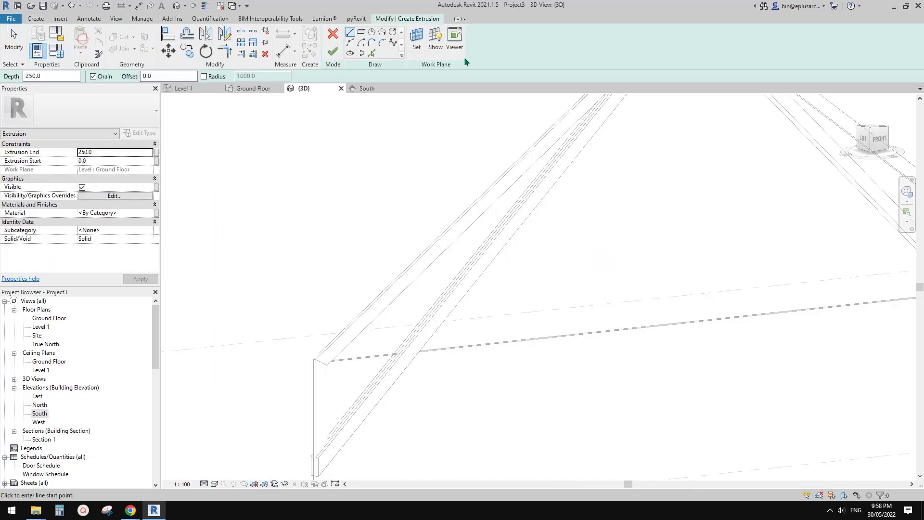
pyautogui.click(417, 41)
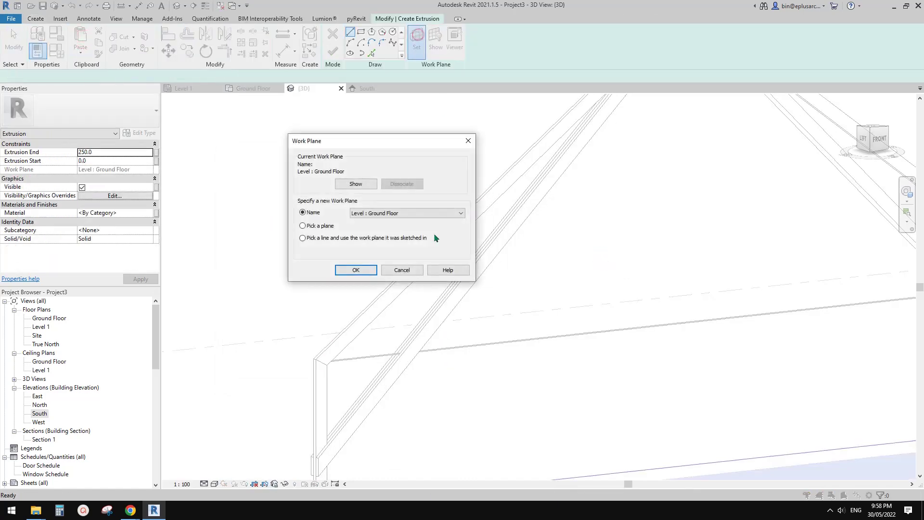
pyautogui.click(361, 273)
pyautogui.scroll(5, 460, 279)
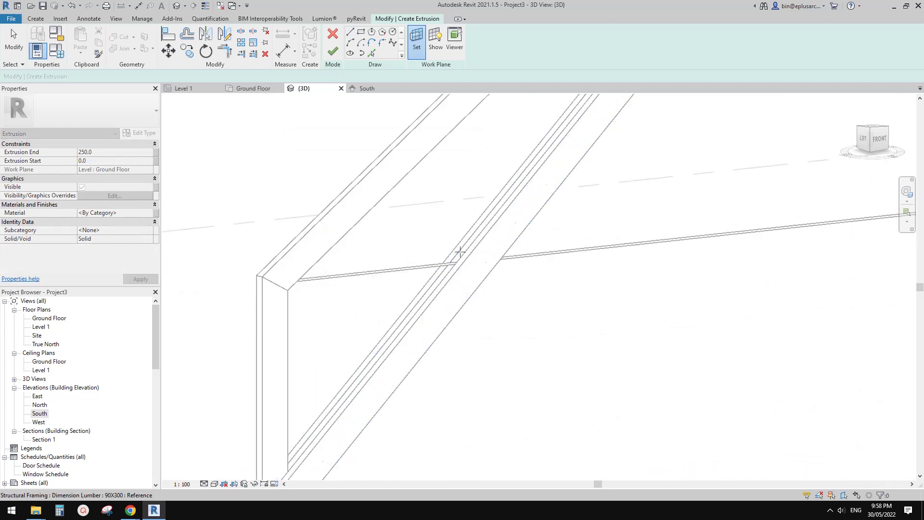
pyautogui.click(460, 251)
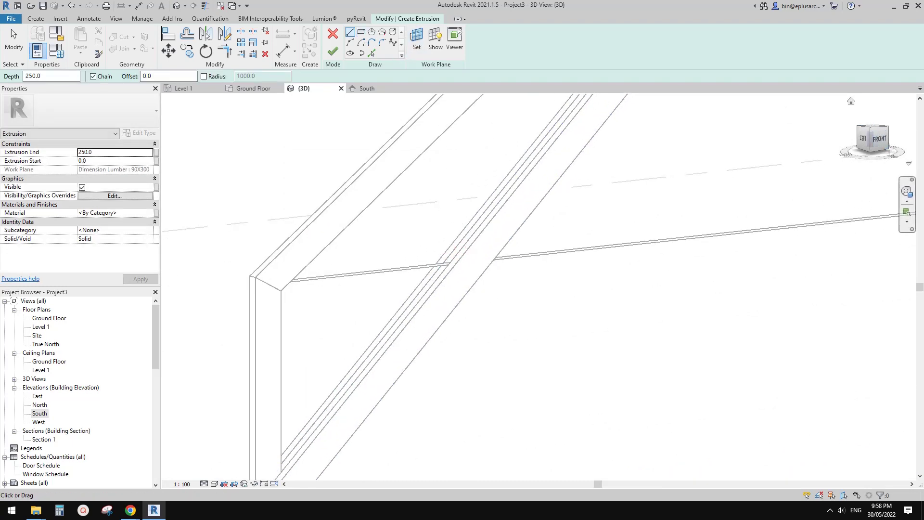
# From the front, sketch a closed rectangle about 1180 by 300 mm along the left web's edges where it crosses the horizontal tie.
pyautogui.click(879, 140)
pyautogui.scroll(5, 481, 288)
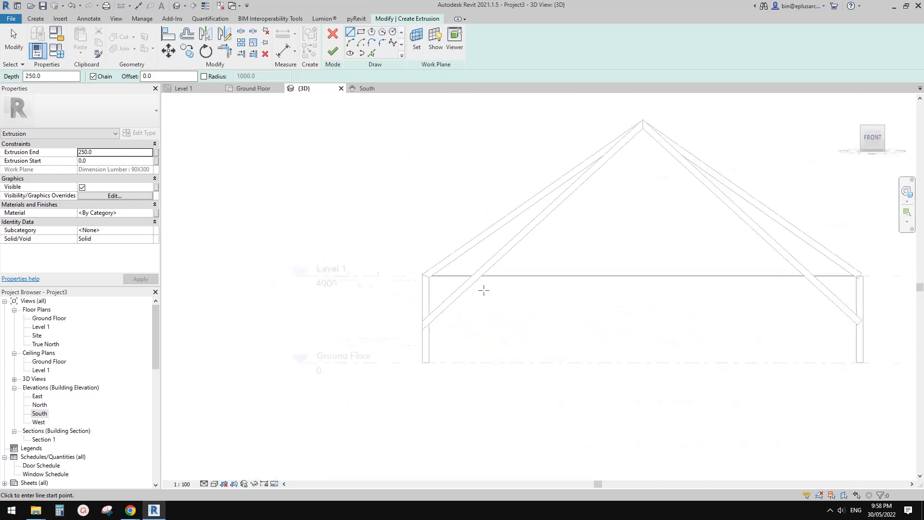
pyautogui.scroll(1, 491, 229)
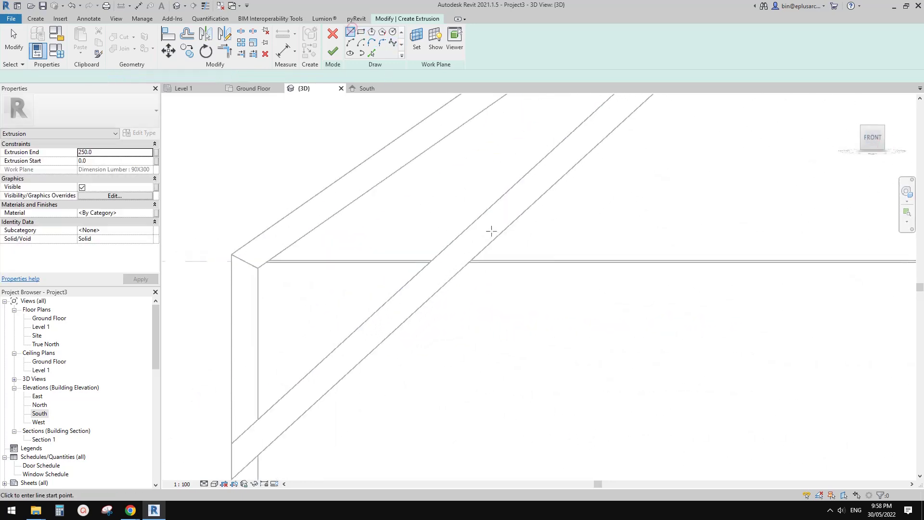
pyautogui.click(481, 215)
pyautogui.click(500, 235)
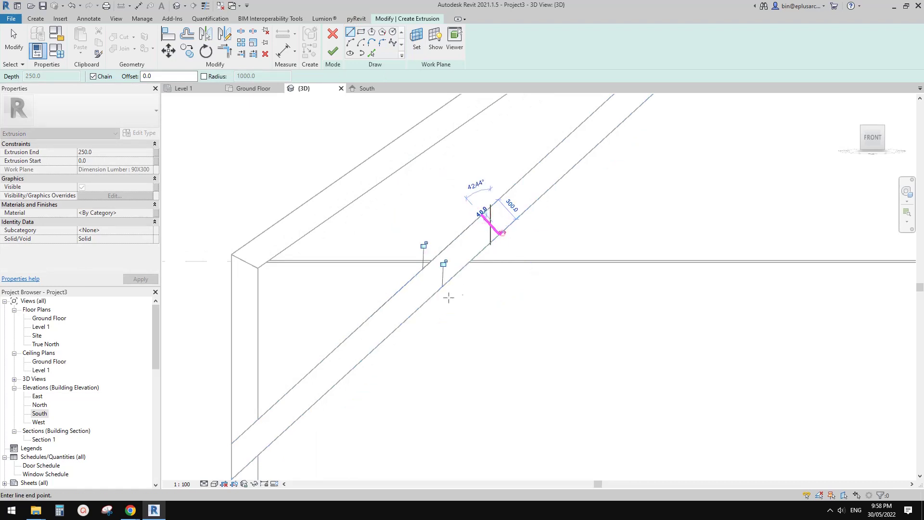
pyautogui.click(422, 303)
pyautogui.click(405, 284)
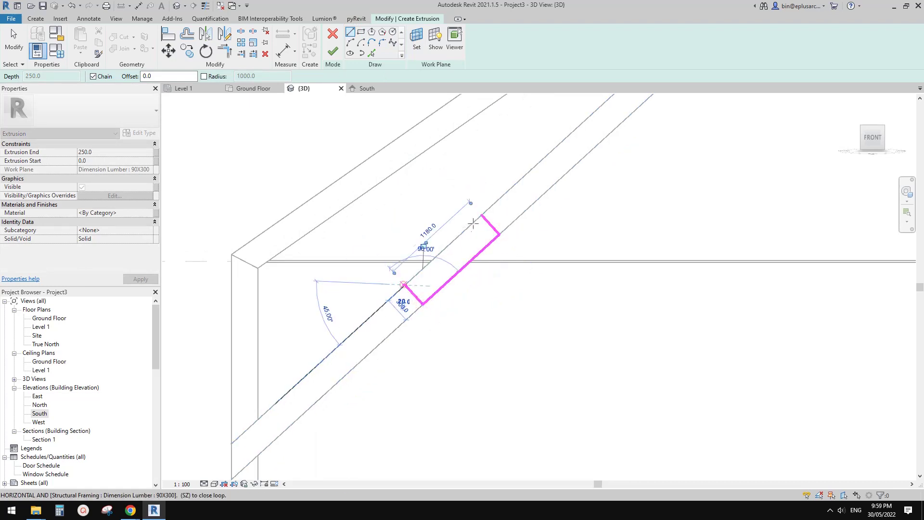
pyautogui.click(481, 215)
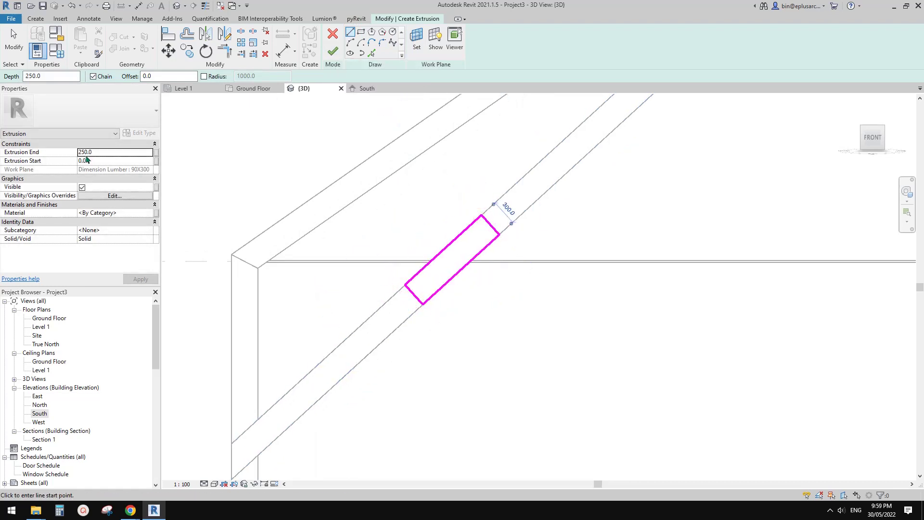
# Set the Extrusion End to 90, finish the extrusion sketch and check the spacer block between the paired webs.
pyautogui.click(113, 154)
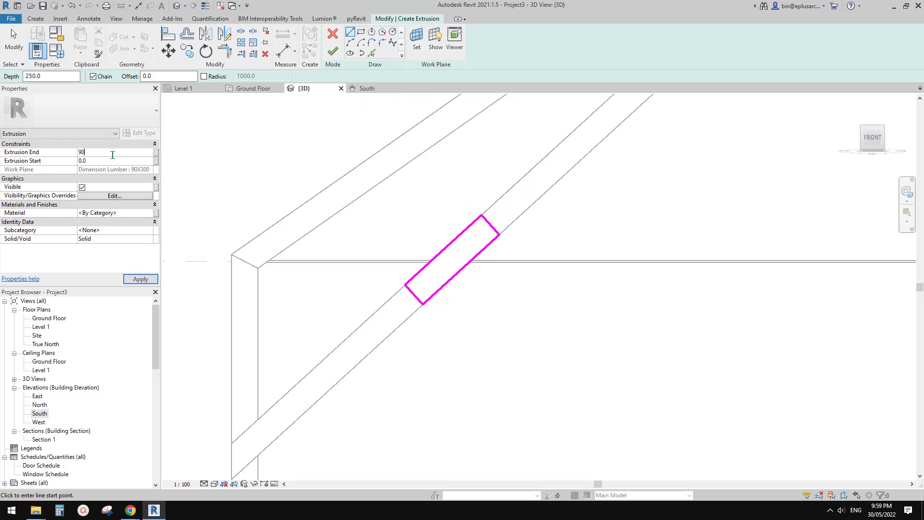
pyautogui.moveTo(339, 94); pyautogui.dragTo(342, 87, button='middle')
pyautogui.click(333, 52)
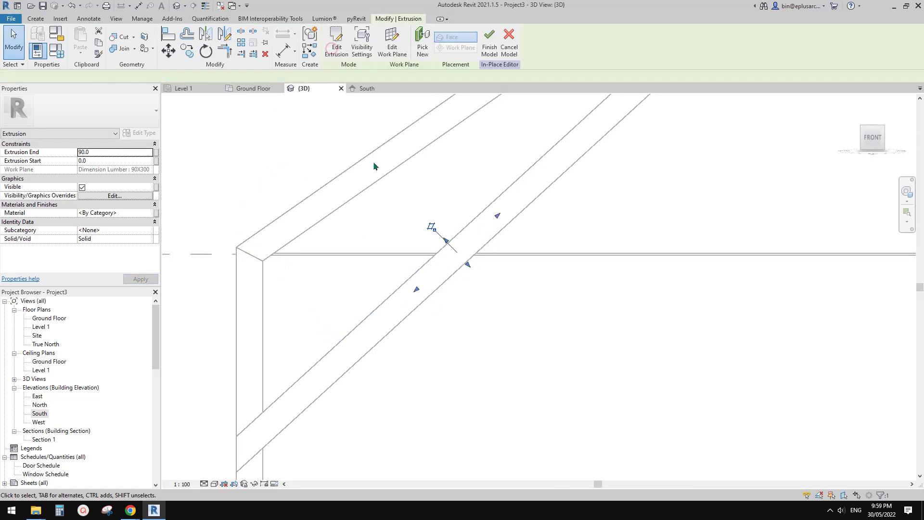
pyautogui.moveTo(305, 113)
pyautogui.keyDown('shift'); pyautogui.mouseDown(button='middle')
pyautogui.moveTo(374, 168)
pyautogui.moveTo(499, 236)
pyautogui.moveTo(440, 226)
pyautogui.mouseUp(button='middle'); pyautogui.keyUp('shift')
pyautogui.scroll(1, 466, 219)
pyautogui.click(575, 220)
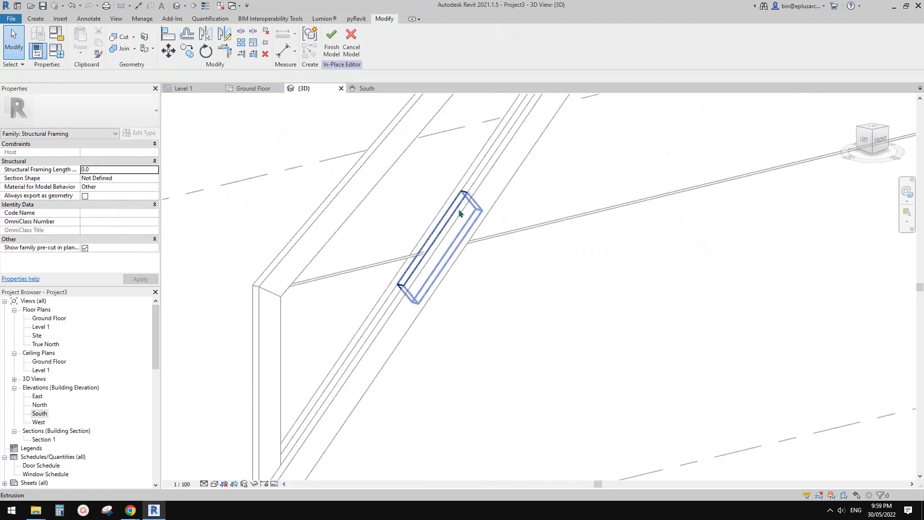
# Finish the in-place model and inspect the spacer block where the paired left webs cross the horizontal tie.
pyautogui.click(334, 41)
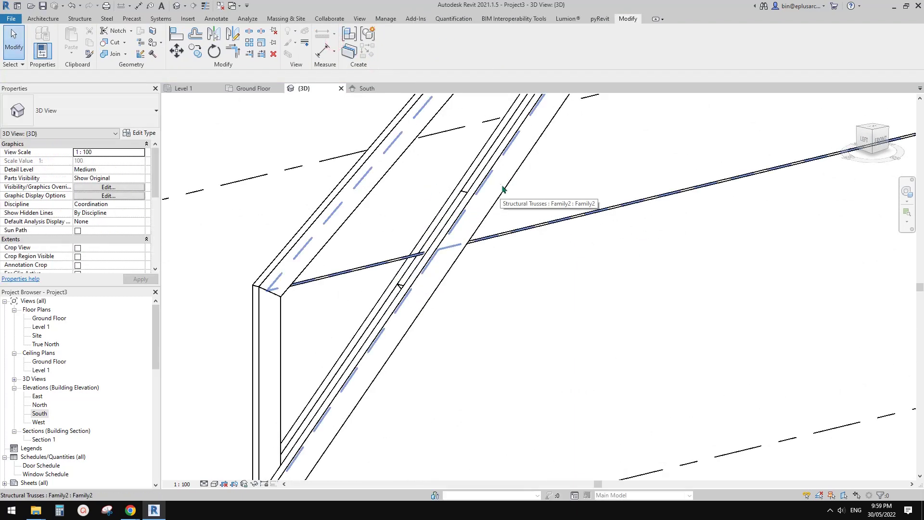
pyautogui.scroll(-3, 505, 202)
pyautogui.keyDown('shift'); pyautogui.moveTo(509, 215); pyautogui.dragTo(417, 213, button='middle'); pyautogui.keyUp('shift')
pyautogui.keyDown('shift'); pyautogui.moveTo(487, 171); pyautogui.dragTo(386, 233, button='middle'); pyautogui.keyUp('shift')
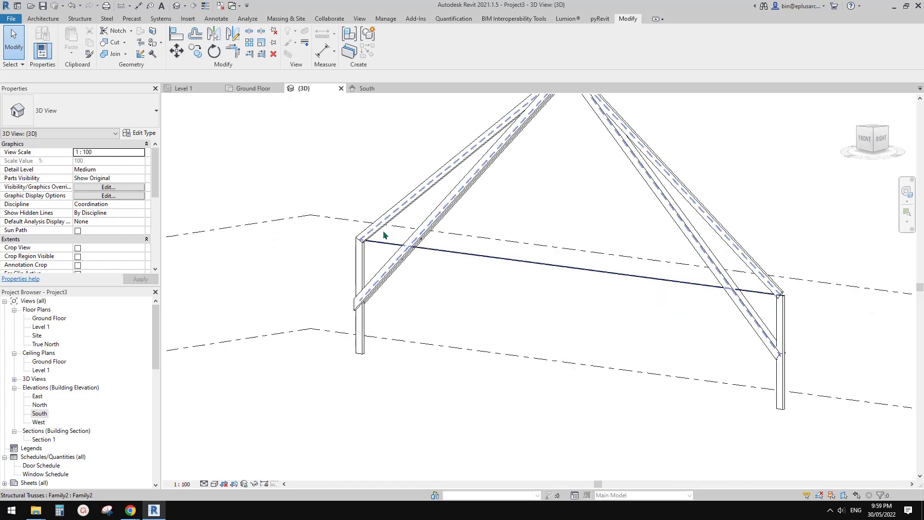
pyautogui.scroll(3, 386, 233)
# Switch to the browser to check the timber truss reference photo, then return to Revit.
pyautogui.moveTo(128, 511)
pyautogui.click(168, 482)
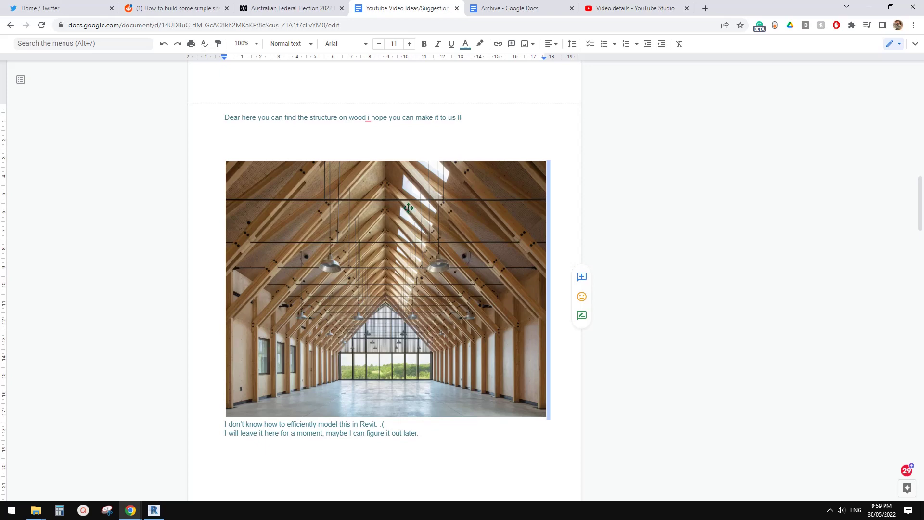
pyautogui.click(154, 511)
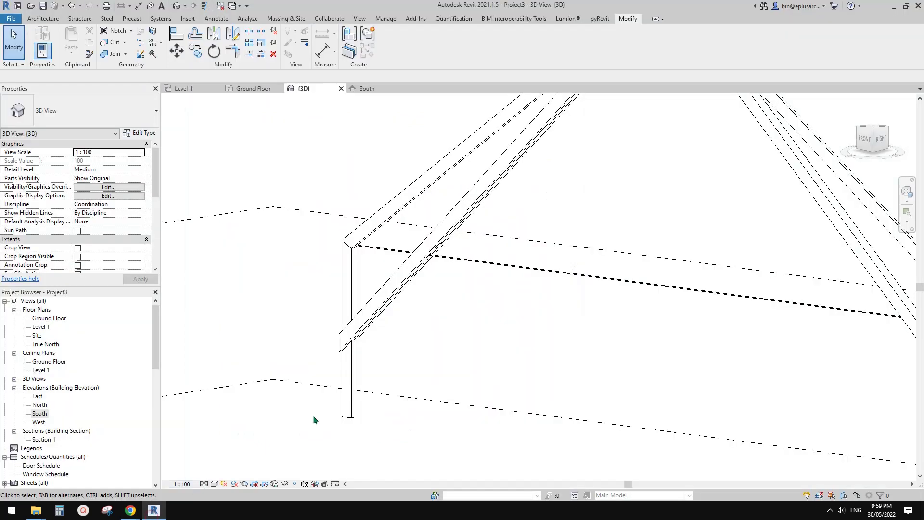
# From the top view, array the whole truss vertically with Group and Associate, moving the 2nd copy 4500 mm.
pyautogui.scroll(-2, 502, 315)
pyautogui.keyDown('shift'); pyautogui.moveTo(460, 326); pyautogui.dragTo(478, 360, button='middle'); pyautogui.keyUp('shift')
pyautogui.scroll(-1, 447, 313)
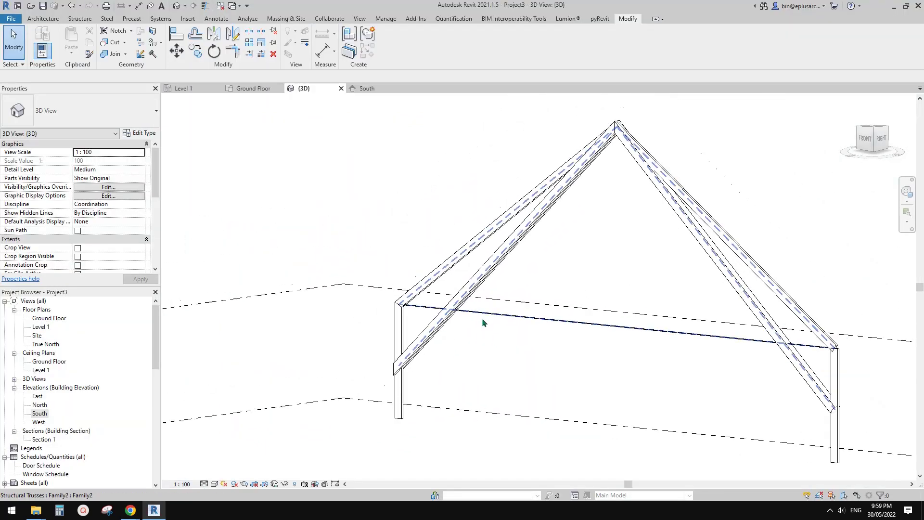
pyautogui.keyDown('shift'); pyautogui.moveTo(483, 321); pyautogui.dragTo(641, 281, button='middle'); pyautogui.keyUp('shift')
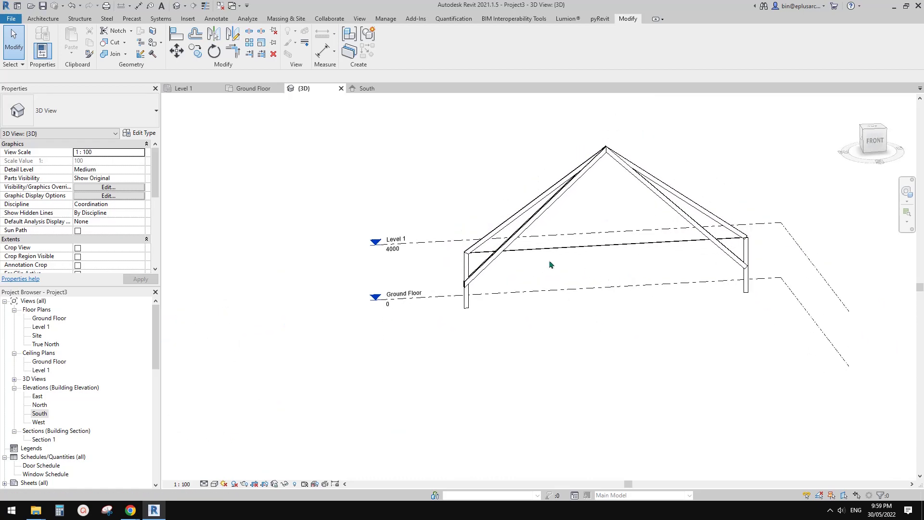
pyautogui.keyDown('shift'); pyautogui.moveTo(550, 264); pyautogui.dragTo(499, 217, button='middle'); pyautogui.keyUp('shift')
pyautogui.click(873, 131)
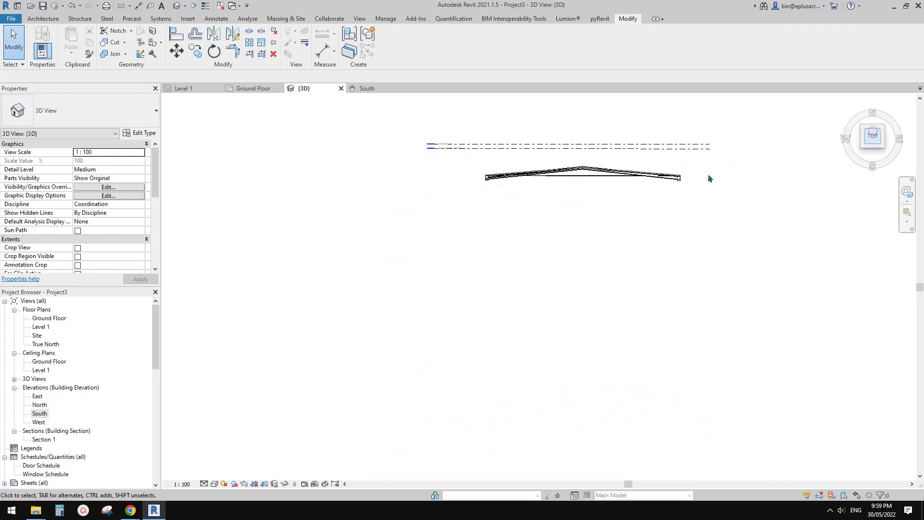
pyautogui.moveTo(427, 176); pyautogui.dragTo(780, 265)
pyautogui.moveTo(681, 269); pyautogui.dragTo(684, 317, button='middle')
pyautogui.moveTo(481, 271); pyautogui.dragTo(483, 271)
pyautogui.press('a')
pyautogui.press('r')
pyautogui.click(482, 271)
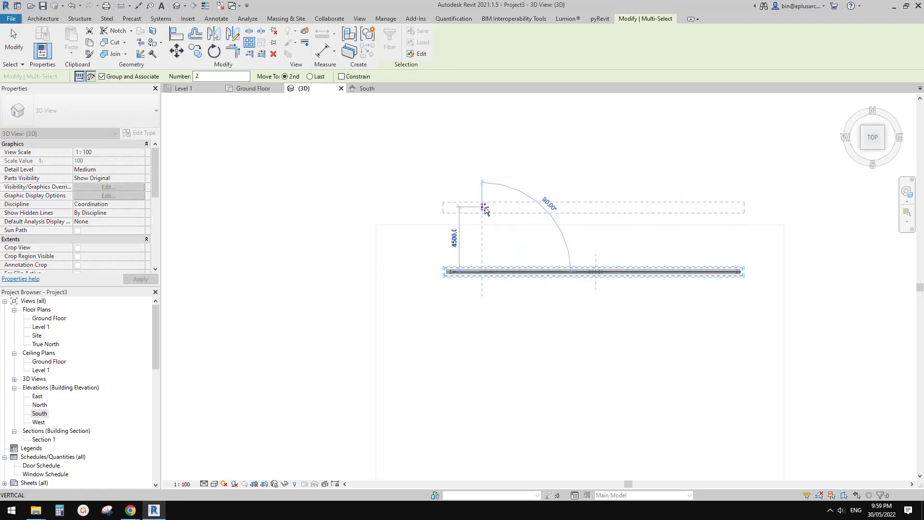
pyautogui.click(483, 208)
# Set the truss array count to 5 and accept the geometry warnings.
pyautogui.moveTo(512, 251); pyautogui.dragTo(482, 282, button='middle')
pyautogui.write('5')
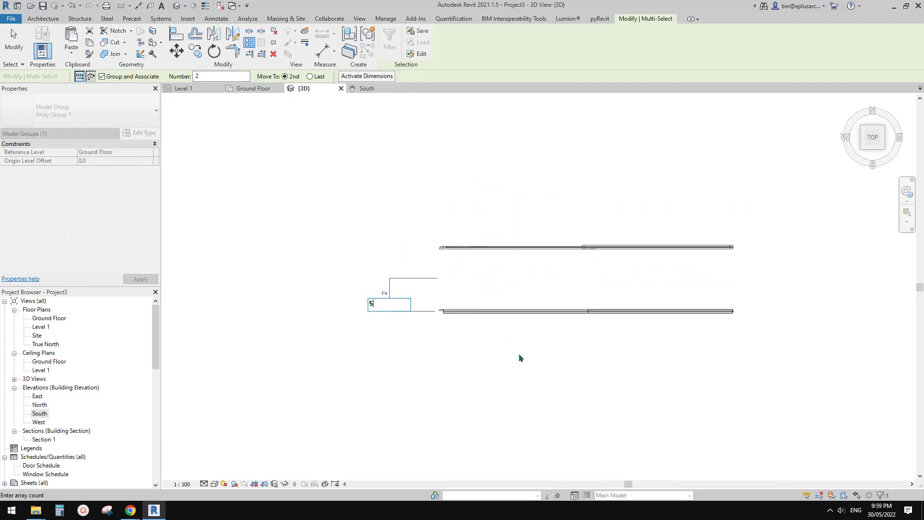
pyautogui.press('Return')
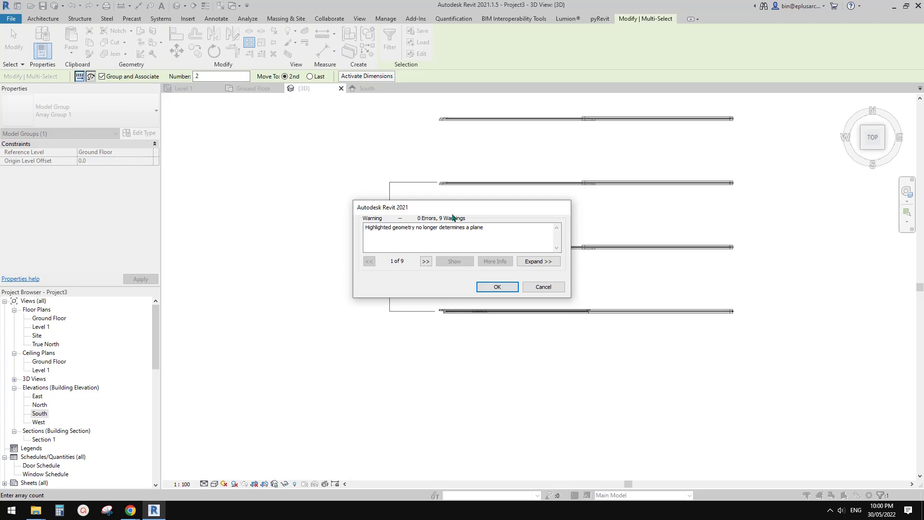
pyautogui.click(497, 287)
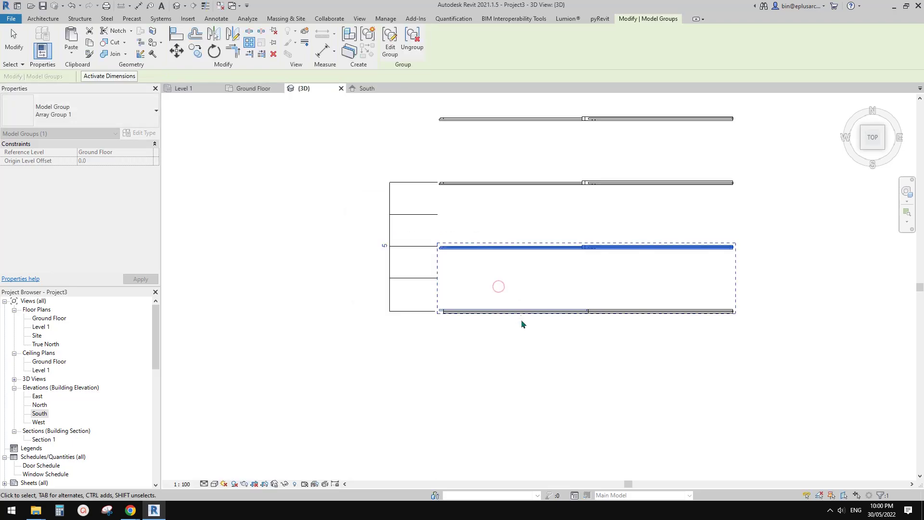
# Examine the arrayed trusses in 3D, comparing the copies' chord ends, web ends and spacer blocks with the front truss.
pyautogui.keyDown('shift'); pyautogui.moveTo(508, 357); pyautogui.dragTo(549, 296, button='middle'); pyautogui.keyUp('shift')
pyautogui.click(550, 302)
pyautogui.moveTo(510, 415); pyautogui.dragTo(596, 388, button='middle')
pyautogui.scroll(3, 596, 388)
pyautogui.moveTo(553, 361); pyautogui.dragTo(646, 380, button='middle')
pyautogui.scroll(4, 646, 380)
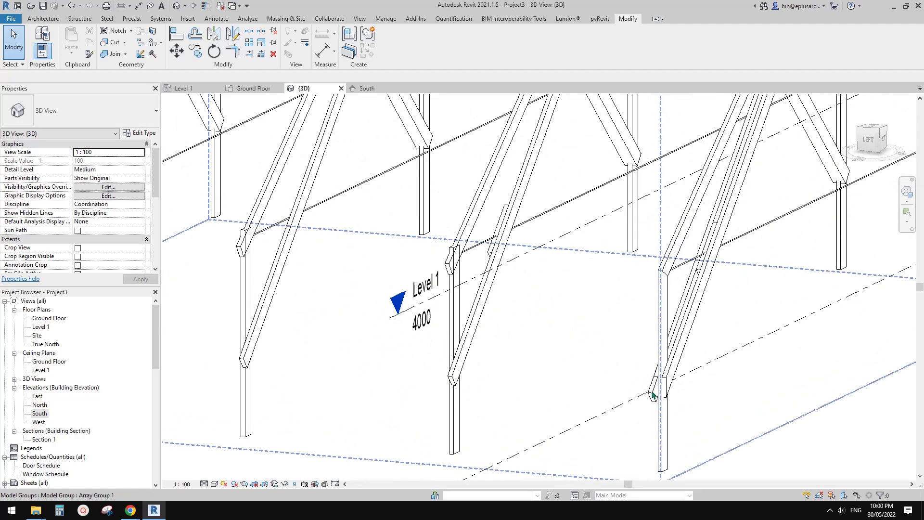
pyautogui.click(472, 329)
pyautogui.keyDown('shift'); pyautogui.moveTo(478, 316); pyautogui.dragTo(544, 198, button='middle'); pyautogui.keyUp('shift')
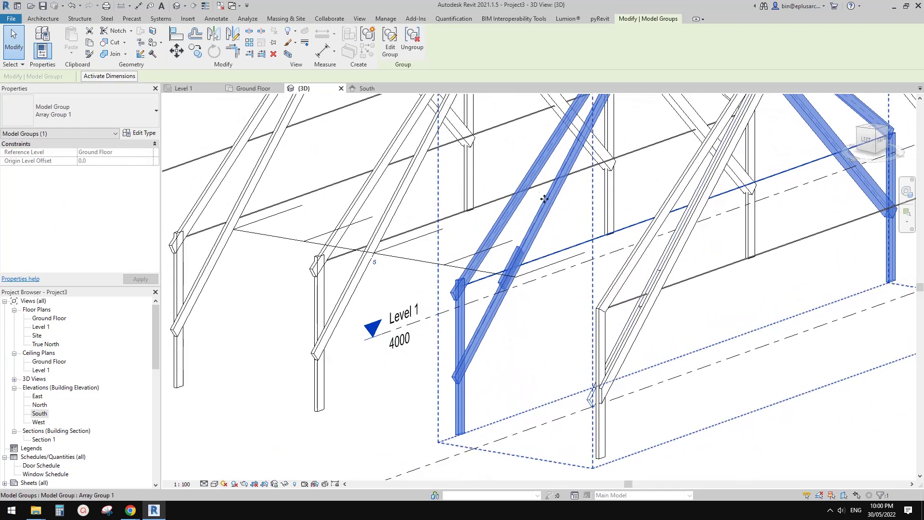
pyautogui.keyDown('shift'); pyautogui.moveTo(524, 236); pyautogui.dragTo(625, 385, button='middle'); pyautogui.keyUp('shift')
pyautogui.click(542, 311)
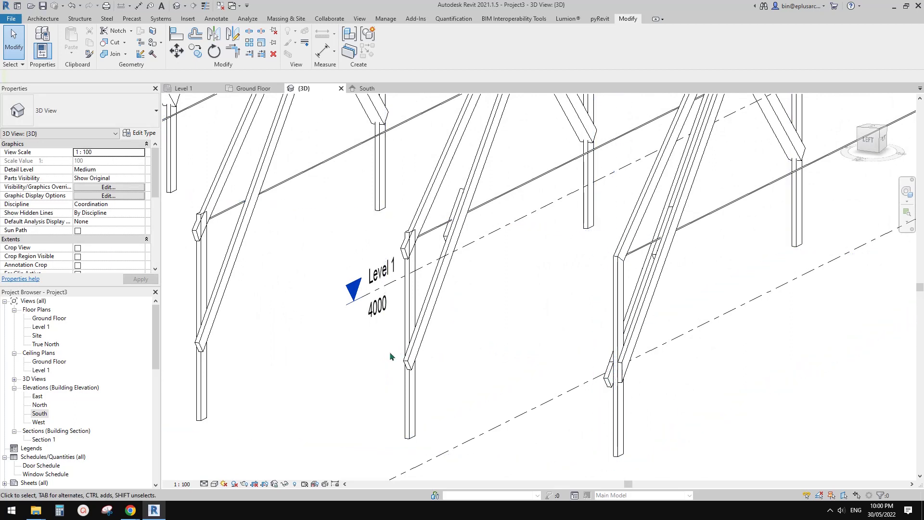
pyautogui.scroll(-1, 393, 343)
pyautogui.moveTo(393, 342); pyautogui.dragTo(471, 355, button='middle')
pyautogui.keyDown('shift'); pyautogui.moveTo(501, 323); pyautogui.dragTo(545, 347, button='middle'); pyautogui.keyUp('shift')
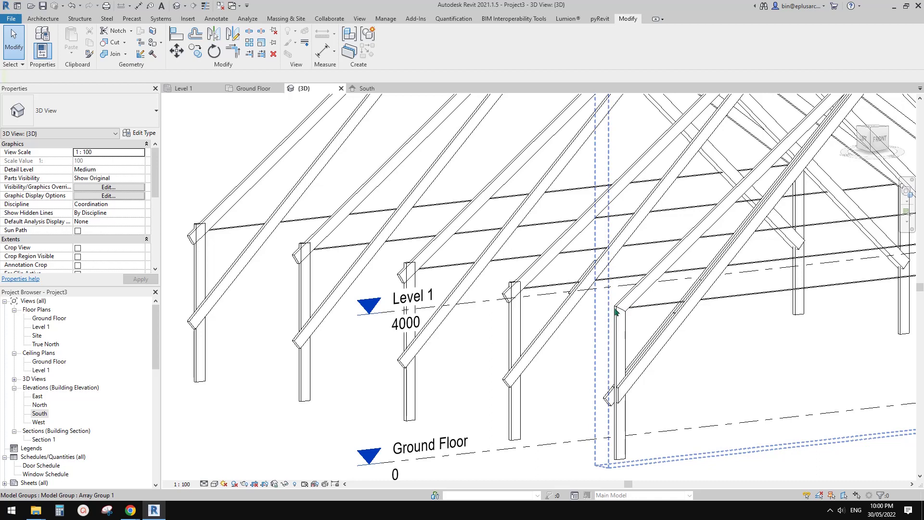
pyautogui.moveTo(514, 304); pyautogui.dragTo(596, 321, button='middle')
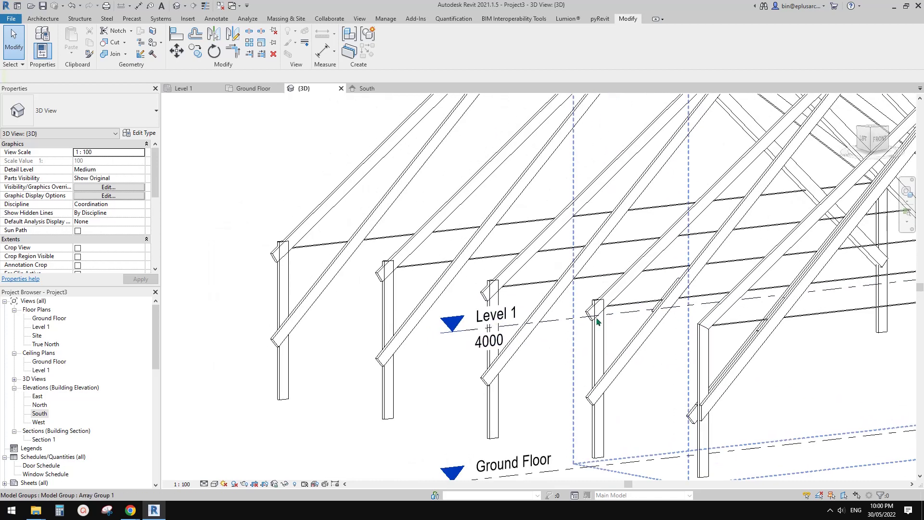
pyautogui.scroll(-2, 308, 264)
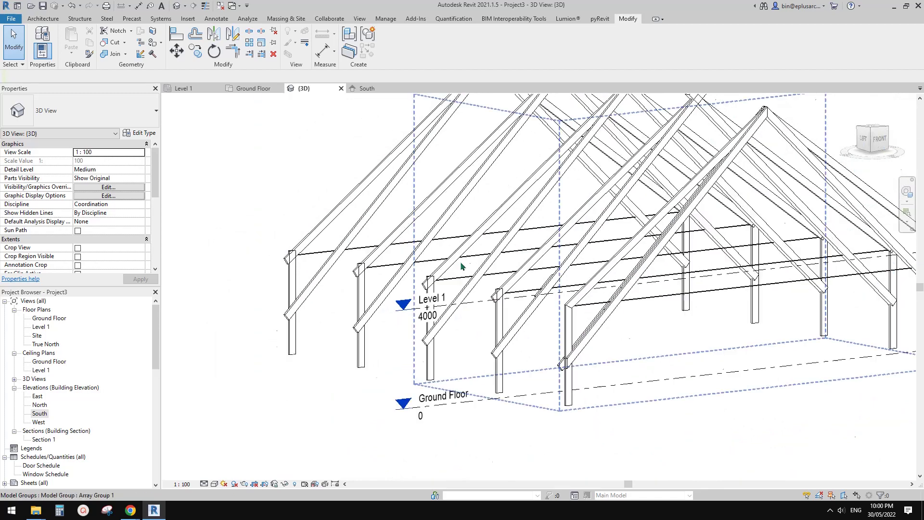
pyautogui.moveTo(481, 273); pyautogui.dragTo(485, 324, button='middle')
pyautogui.keyDown('shift'); pyautogui.moveTo(485, 323); pyautogui.dragTo(481, 326, button='middle'); pyautogui.keyUp('shift')
pyautogui.keyDown('shift'); pyautogui.moveTo(626, 263); pyautogui.dragTo(665, 262, button='middle'); pyautogui.keyUp('shift')
pyautogui.click(617, 191)
pyautogui.press('Escape')
pyautogui.moveTo(643, 313); pyautogui.dragTo(674, 270, button='middle')
pyautogui.keyDown('shift'); pyautogui.moveTo(673, 270); pyautogui.dragTo(606, 336, button='middle'); pyautogui.keyUp('shift')
pyautogui.scroll(-1, 639, 299)
pyautogui.scroll(2, 589, 340)
# Select the front array group and the truss inside it to check its column, chord and diagonal web joints.
pyautogui.click(581, 311)
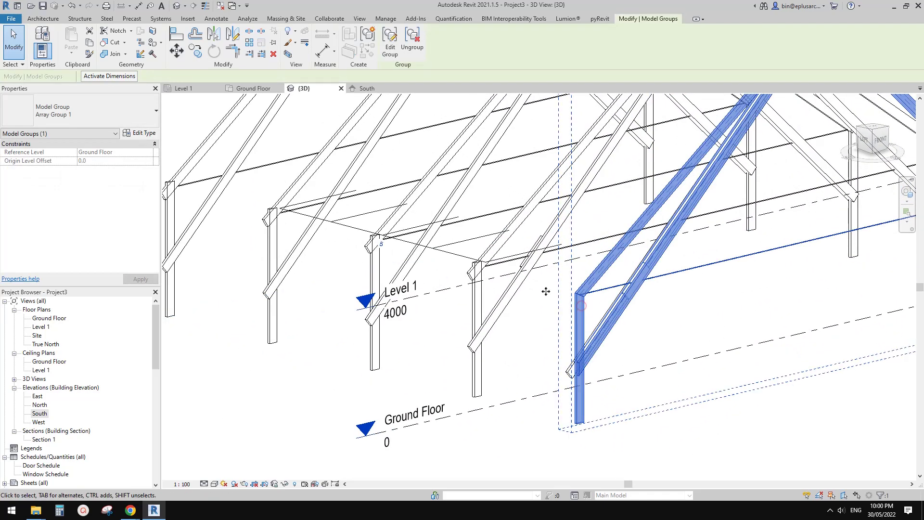
pyautogui.click(546, 291)
pyautogui.press('Tab')
pyautogui.click(589, 301)
pyautogui.scroll(-1, 588, 302)
pyautogui.keyDown('shift'); pyautogui.moveTo(589, 301); pyautogui.dragTo(581, 303, button='middle'); pyautogui.keyUp('shift')
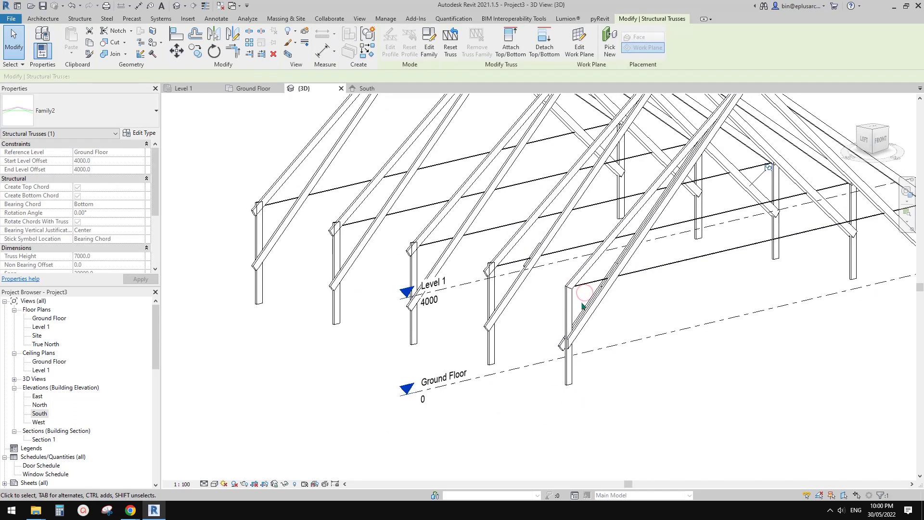
pyautogui.press('Escape')
pyautogui.click(565, 305)
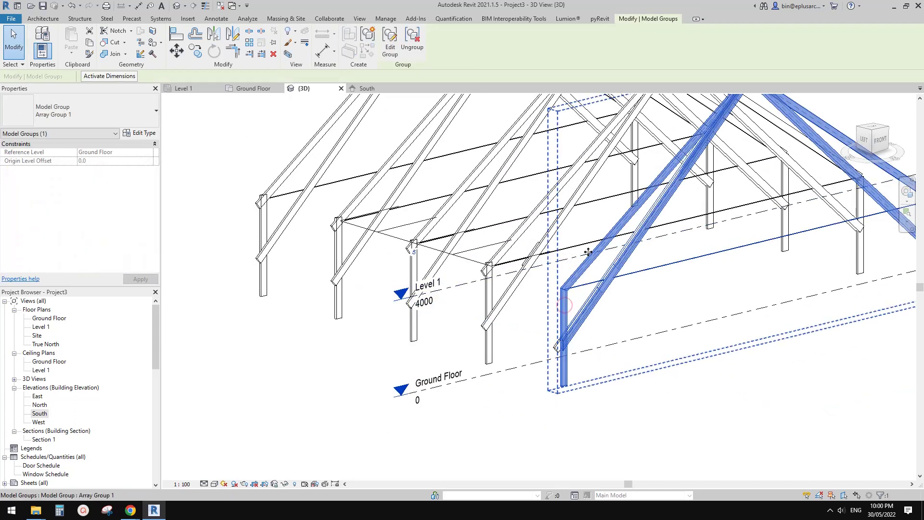
pyautogui.scroll(1, 571, 313)
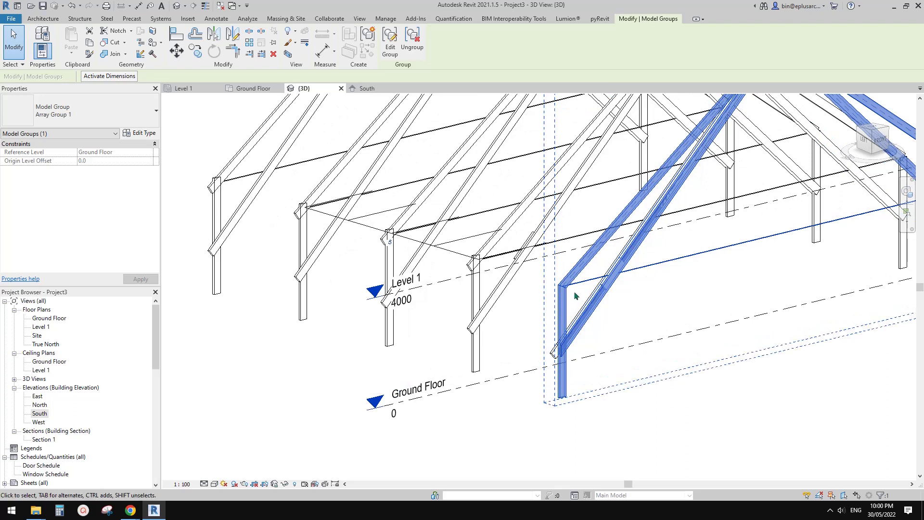
pyautogui.keyDown('shift'); pyautogui.moveTo(573, 290); pyautogui.dragTo(587, 309, button='middle'); pyautogui.keyUp('shift')
pyautogui.scroll(1, 587, 310)
pyautogui.press('Escape')
pyautogui.click(572, 299)
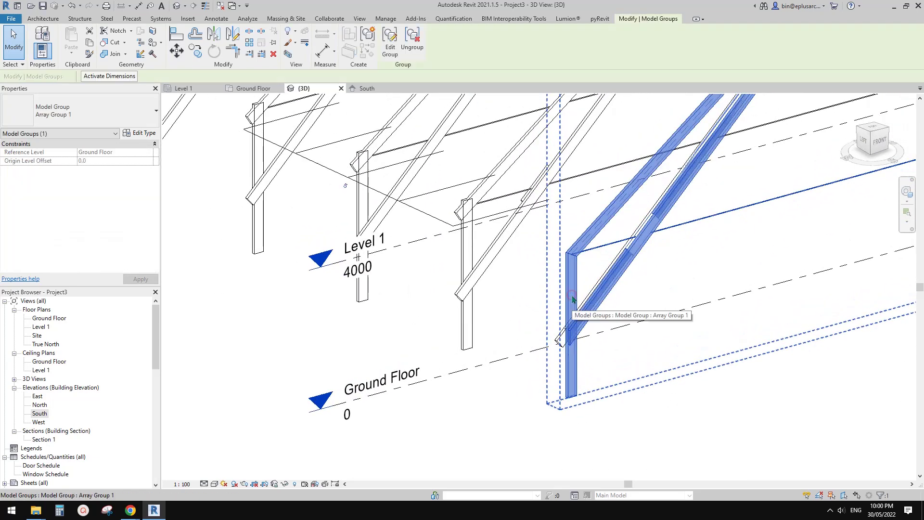
pyautogui.keyDown('shift'); pyautogui.moveTo(577, 297); pyautogui.dragTo(576, 293, button='middle'); pyautogui.keyUp('shift')
pyautogui.scroll(1, 576, 293)
pyautogui.press('Escape')
pyautogui.click(576, 294)
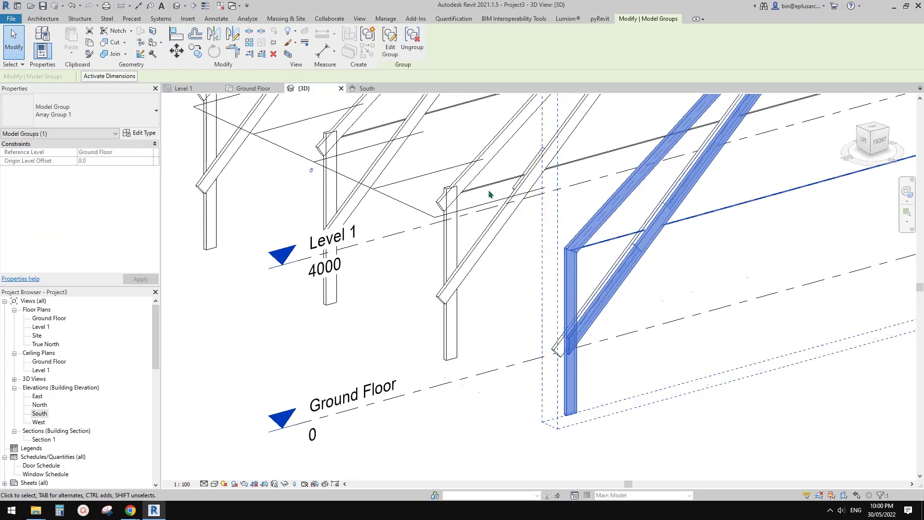
pyautogui.press('Escape')
pyautogui.scroll(-1, 522, 249)
pyautogui.moveTo(522, 249); pyautogui.dragTo(636, 274, button='middle')
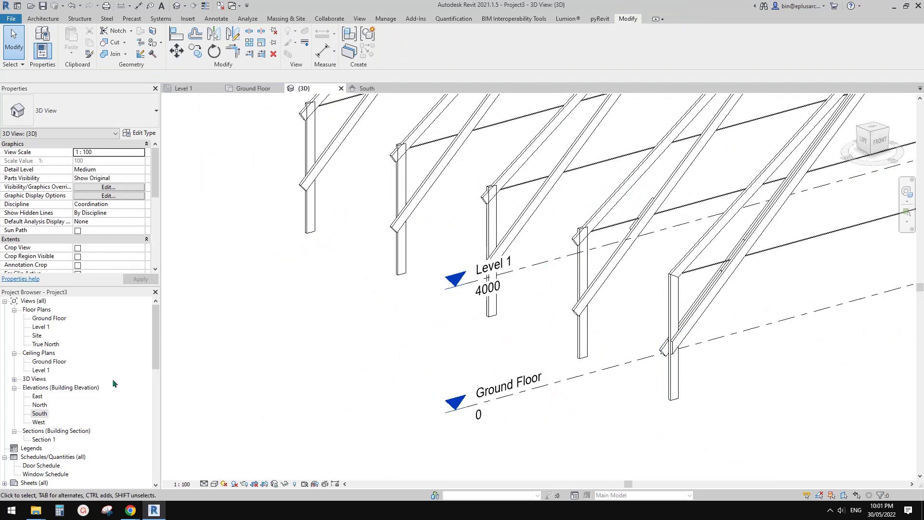
# In the South elevation, try to cut the left top chord's overhanging end with the sloped reference plane.
pyautogui.doubleClick(40, 413)
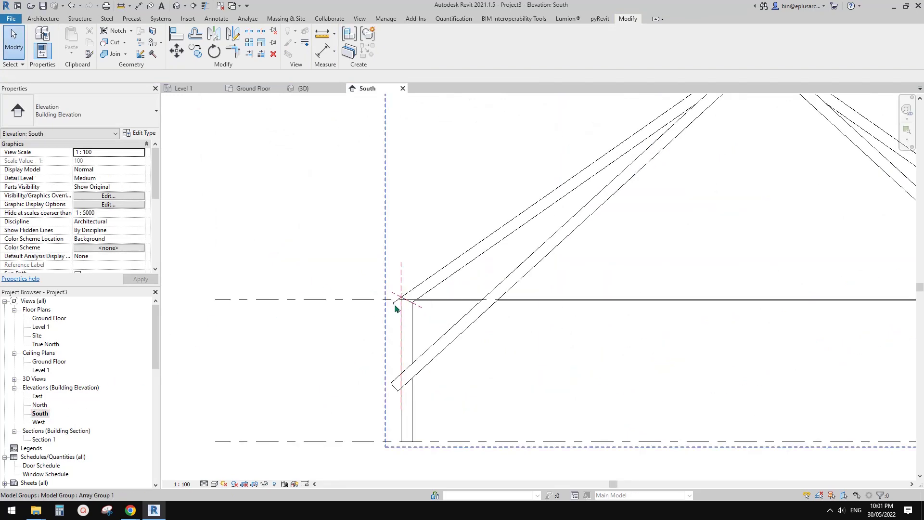
pyautogui.scroll(2, 395, 304)
pyautogui.click(108, 42)
pyautogui.scroll(2, 433, 337)
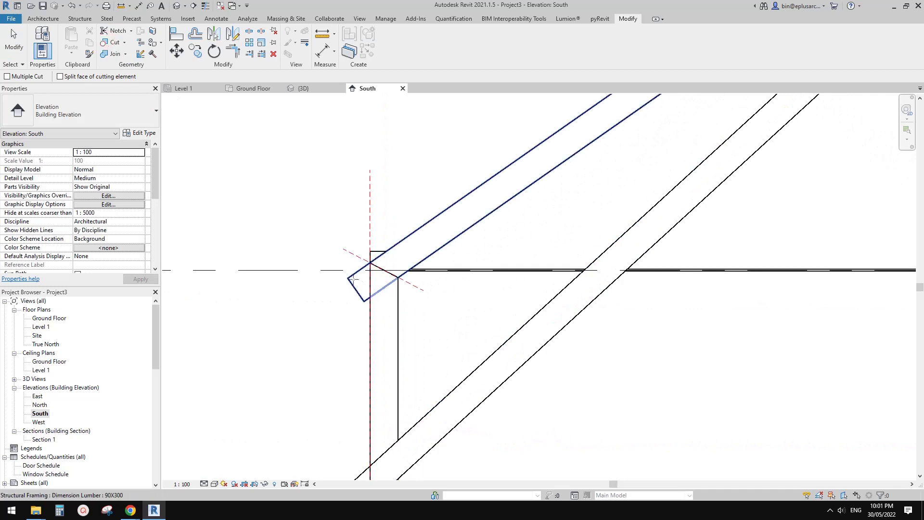
pyautogui.click(373, 270)
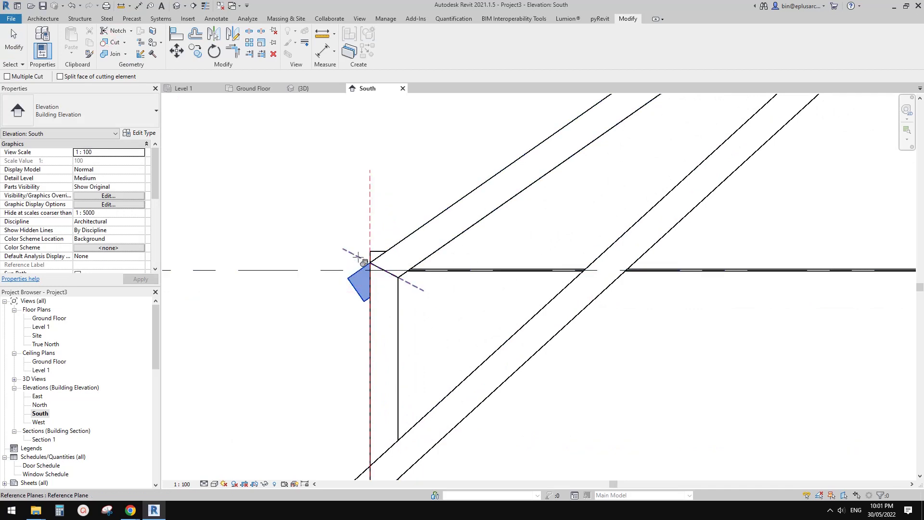
pyautogui.click(358, 256)
pyautogui.moveTo(805, 412); pyautogui.dragTo(733, 369)
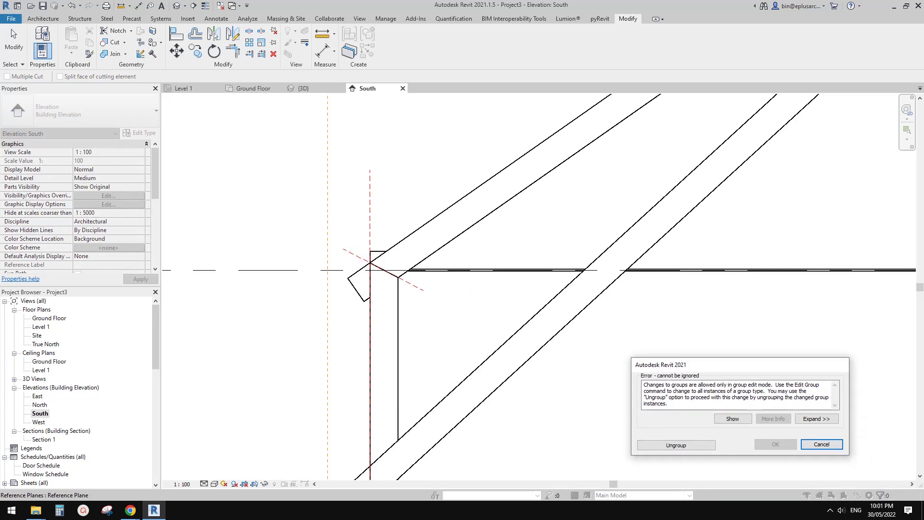
pyautogui.press('Escape')
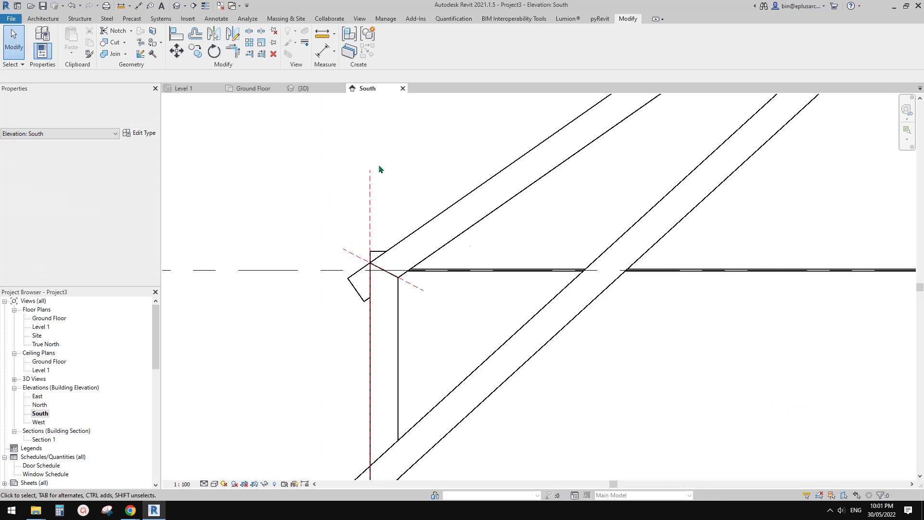
# In the 3D view, select all instances of the truss array group and ungroup them.
pyautogui.click(176, 7)
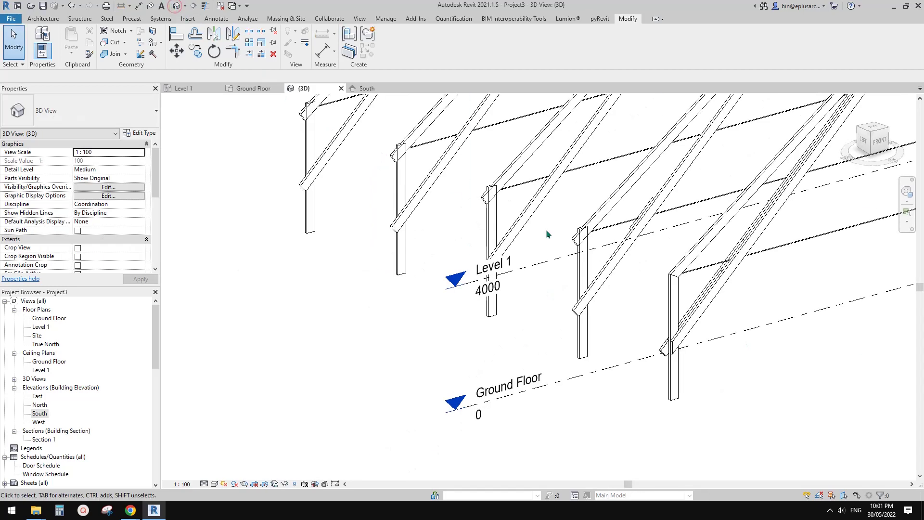
pyautogui.keyDown('shift'); pyautogui.moveTo(546, 234); pyautogui.dragTo(628, 323, button='middle'); pyautogui.keyUp('shift')
pyautogui.scroll(4, 628, 324)
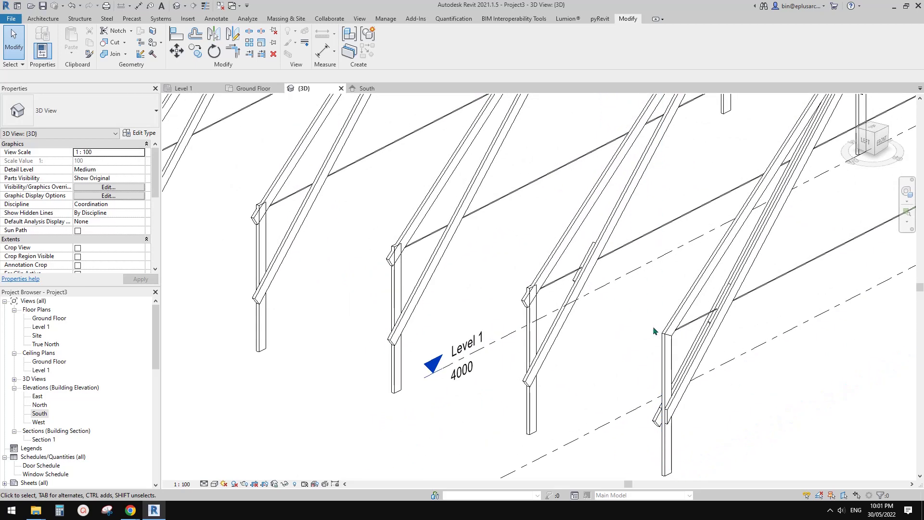
pyautogui.scroll(-4, 640, 329)
pyautogui.click(643, 321)
pyautogui.press('s')
pyautogui.press('a')
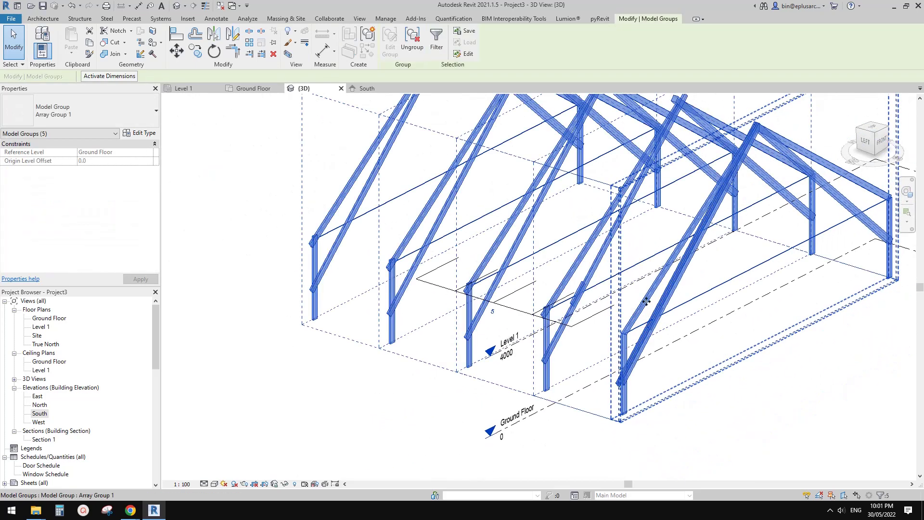
pyautogui.moveTo(647, 301); pyautogui.dragTo(637, 319, button='middle')
pyautogui.click(412, 41)
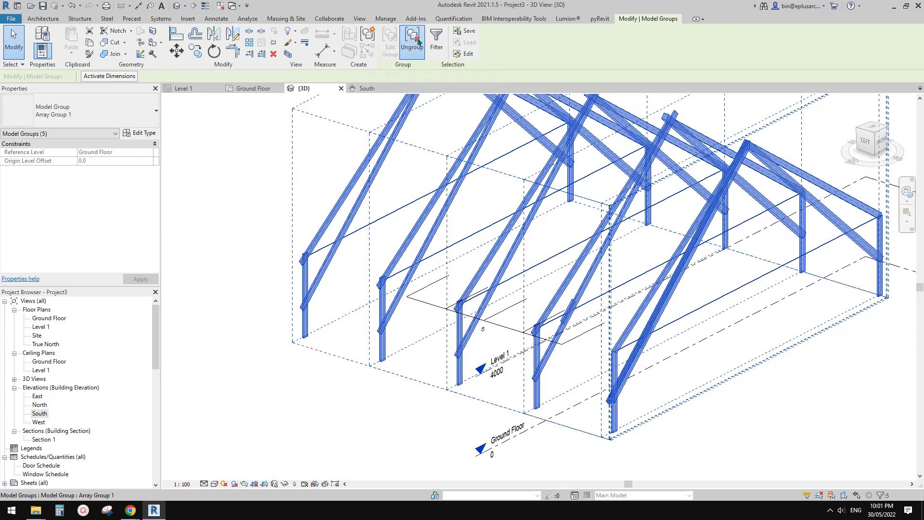
pyautogui.press('Escape')
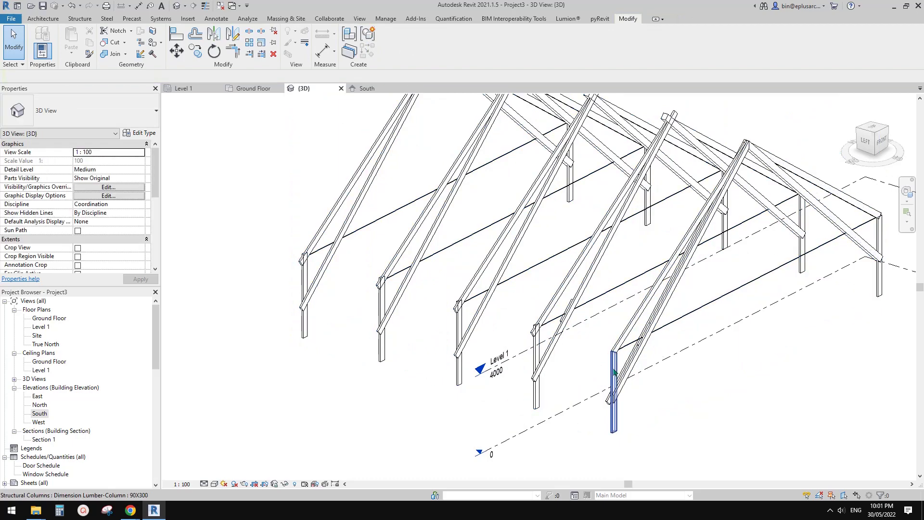
pyautogui.scroll(4, 611, 382)
pyautogui.scroll(2, 577, 359)
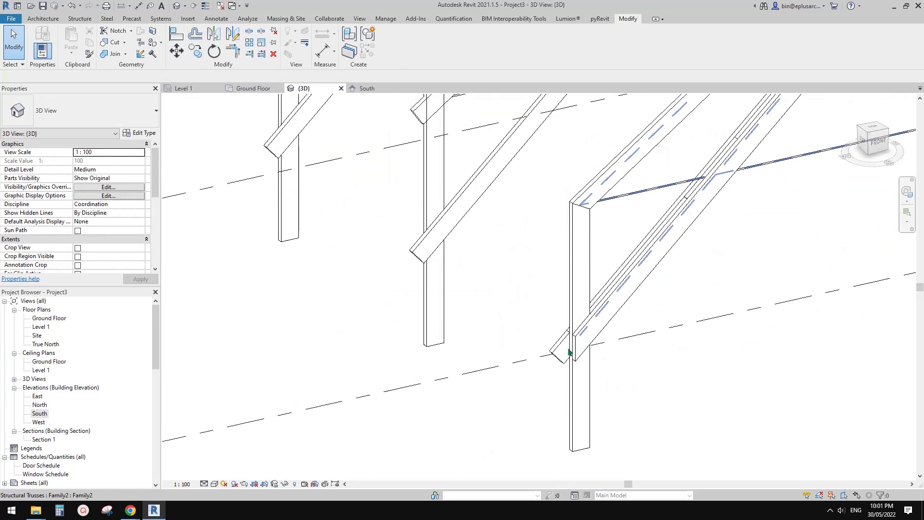
# Check how the rear diagonal web's untrimmed lower end meets the front truss's left column, comparing it with the neighbouring trusses.
pyautogui.click(561, 347)
pyautogui.scroll(3, 566, 349)
pyautogui.press('Escape')
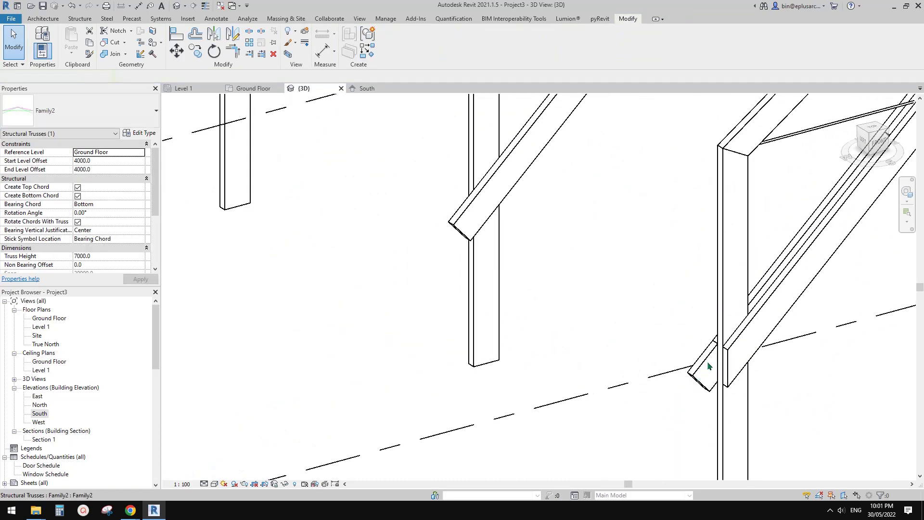
pyautogui.click(710, 359)
pyautogui.keyDown('shift'); pyautogui.moveTo(710, 359); pyautogui.dragTo(601, 377, button='middle'); pyautogui.keyUp('shift')
pyautogui.press('Escape')
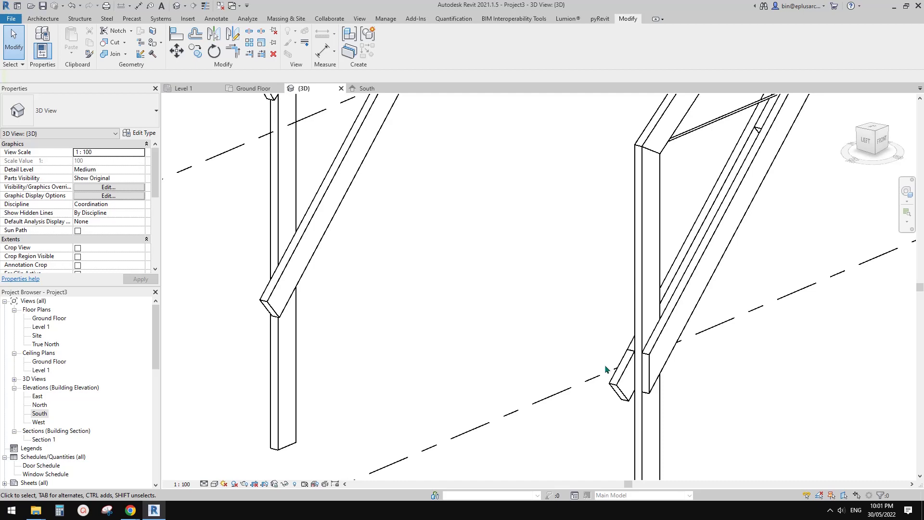
pyautogui.moveTo(651, 392); pyautogui.dragTo(630, 402, button='middle')
pyautogui.click(622, 381)
pyautogui.press('Escape')
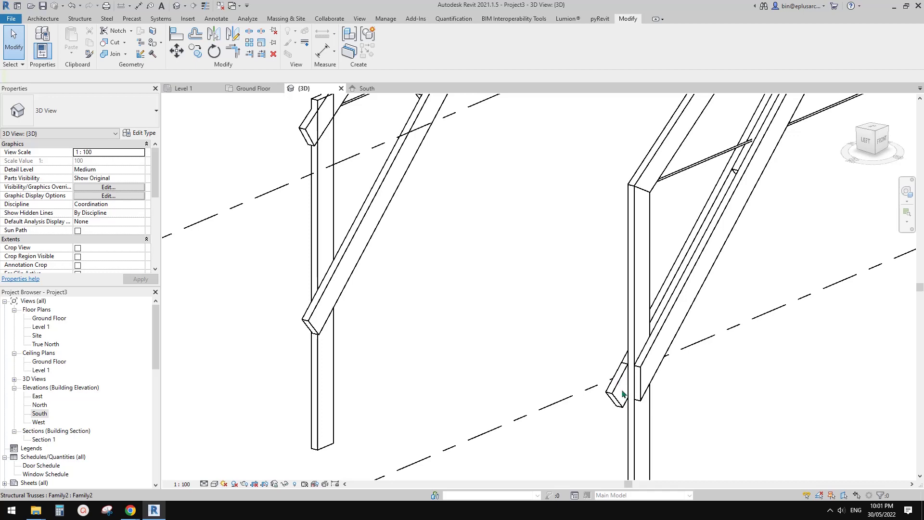
pyautogui.scroll(-2, 623, 390)
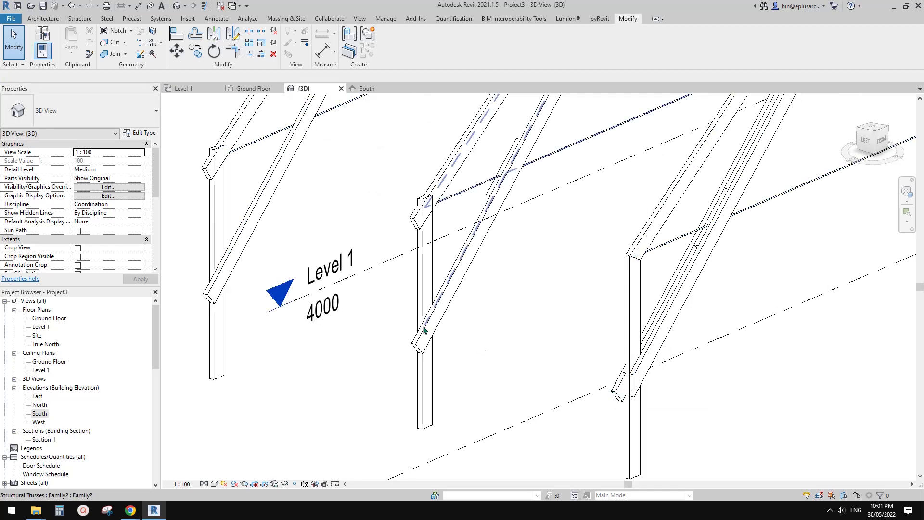
# Delete the duplicate, untrimmed 90X300 rear diagonal web overlapping the trimmed one at the front truss's left column.
pyautogui.click(616, 395)
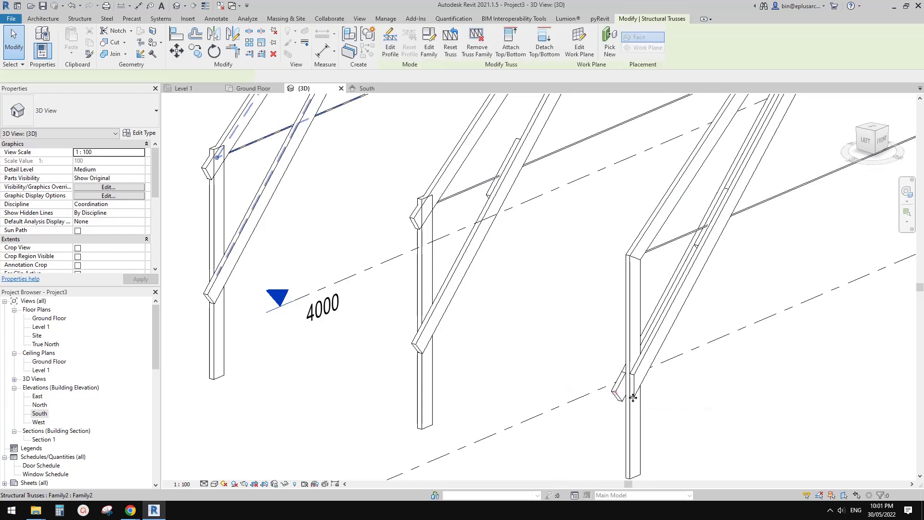
pyautogui.click(621, 392)
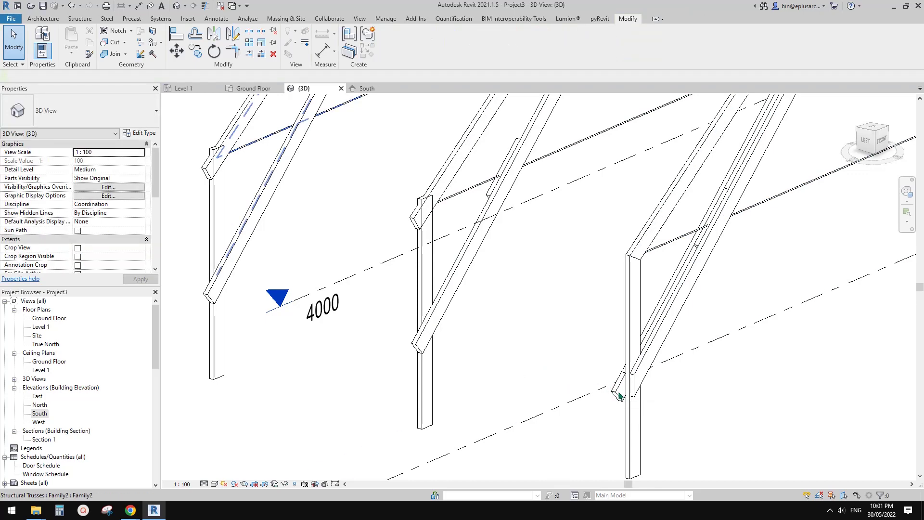
pyautogui.scroll(-2, 626, 394)
pyautogui.keyDown('shift'); pyautogui.moveTo(690, 408); pyautogui.dragTo(596, 382, button='middle'); pyautogui.keyUp('shift')
pyautogui.scroll(3, 599, 380)
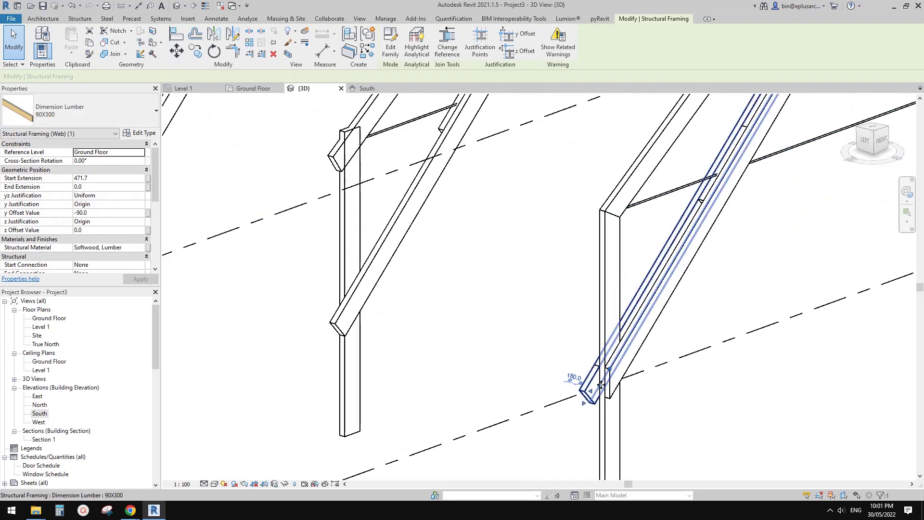
pyautogui.scroll(-1, 611, 384)
pyautogui.press('Escape')
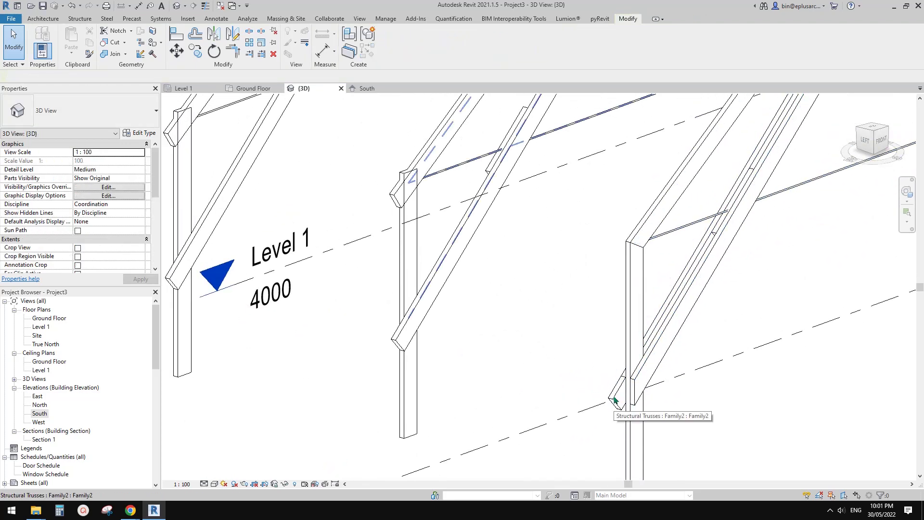
pyautogui.click(613, 398)
pyautogui.press('Escape')
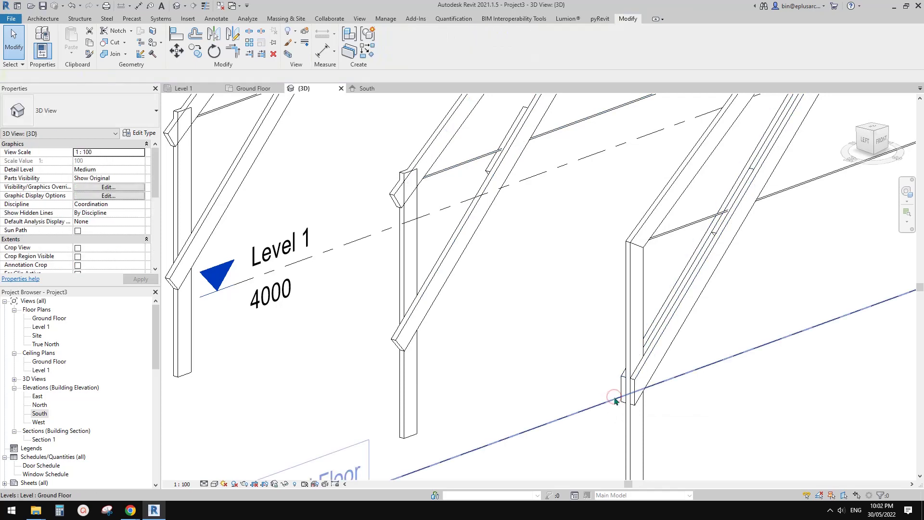
pyautogui.scroll(-5, 664, 329)
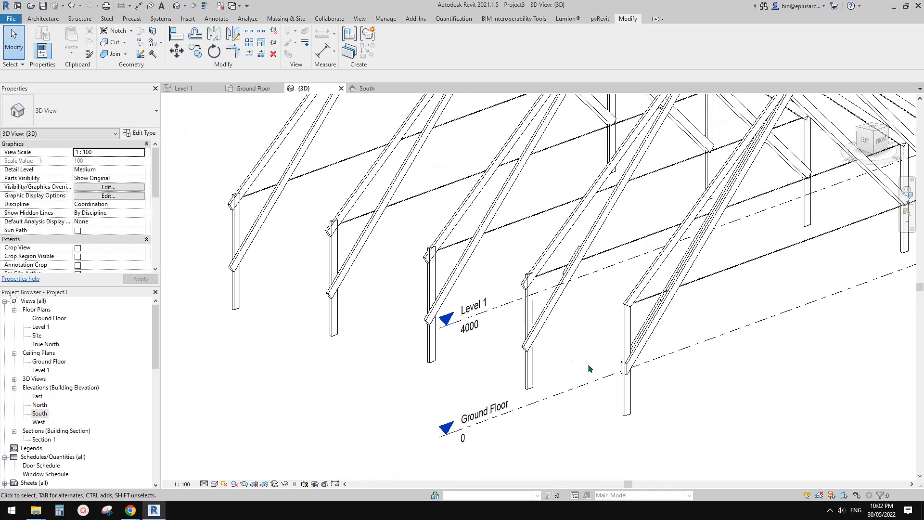
pyautogui.scroll(4, 620, 367)
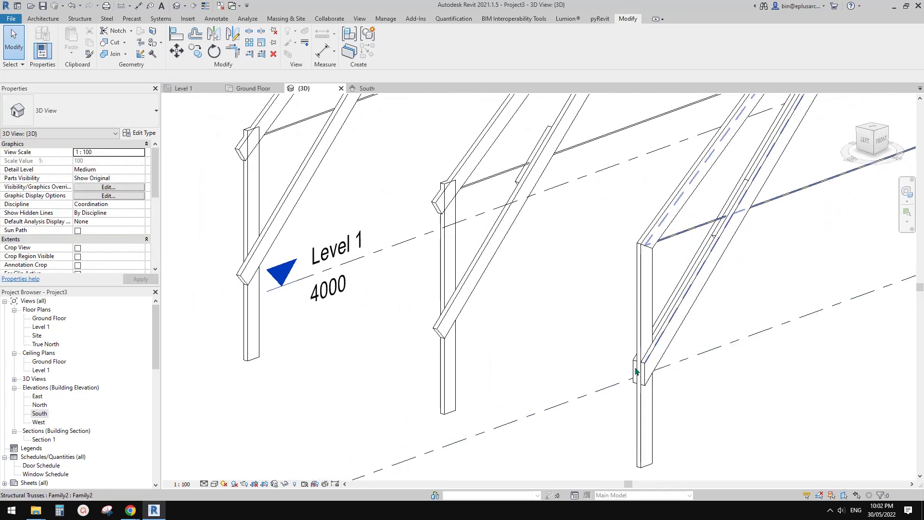
# In the left-side 3D view, try to array the front truss's rear diagonal web toward the next truss with a count of 5.
pyautogui.scroll(-4, 637, 367)
pyautogui.click(864, 140)
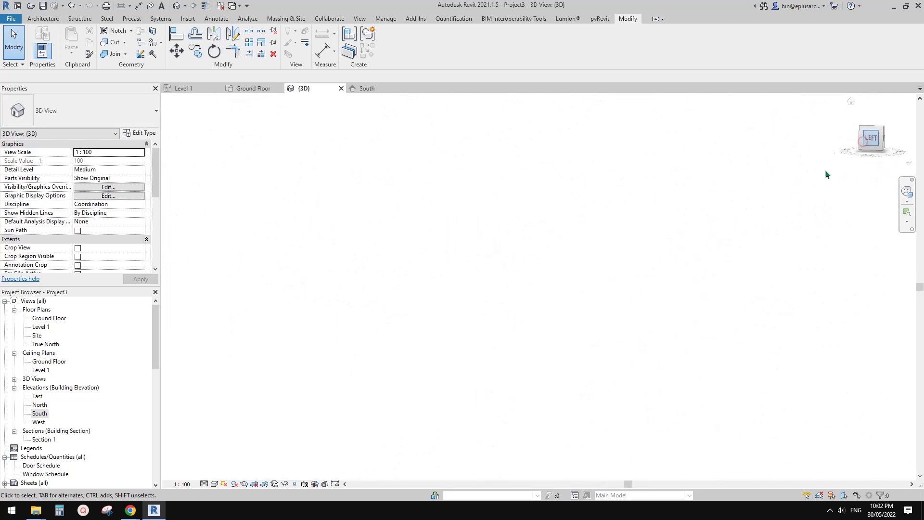
pyautogui.scroll(8, 540, 330)
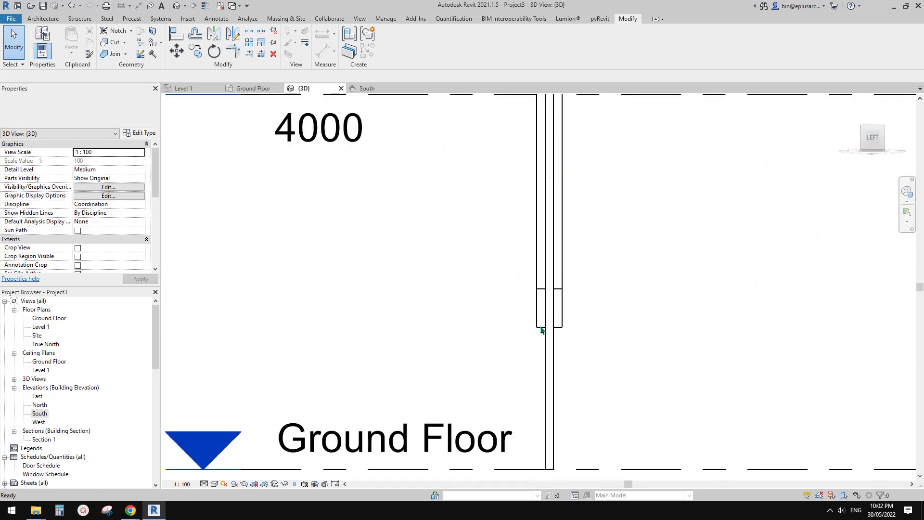
pyautogui.click(539, 328)
pyautogui.scroll(-3, 640, 325)
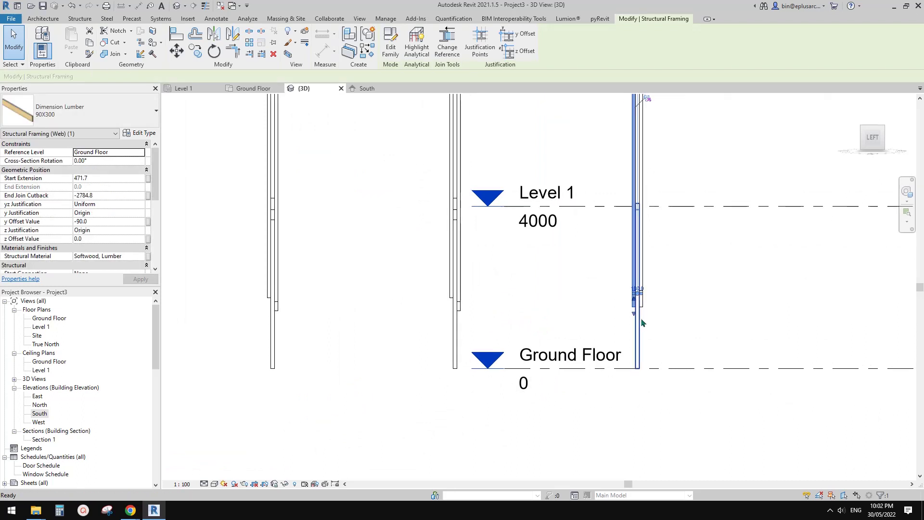
pyautogui.click(644, 311)
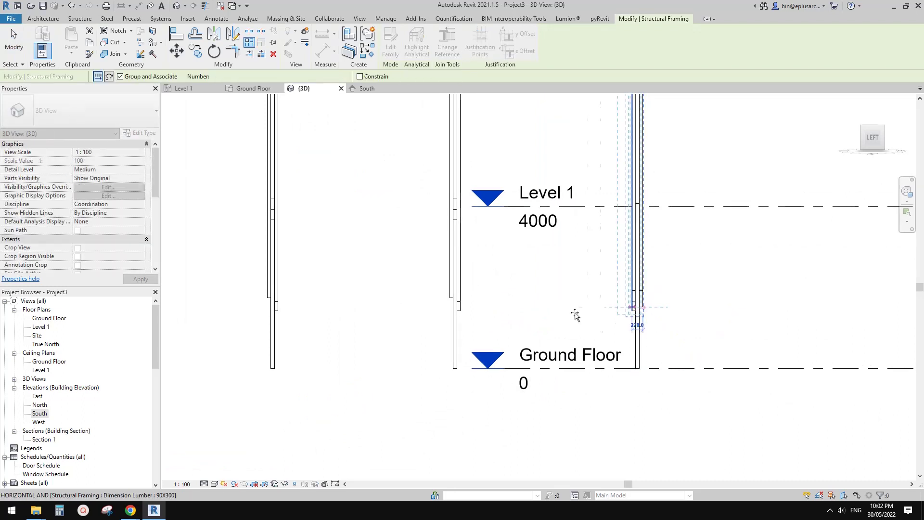
pyautogui.click(460, 311)
pyautogui.scroll(-1, 546, 323)
pyautogui.moveTo(546, 323); pyautogui.dragTo(619, 316, button='middle')
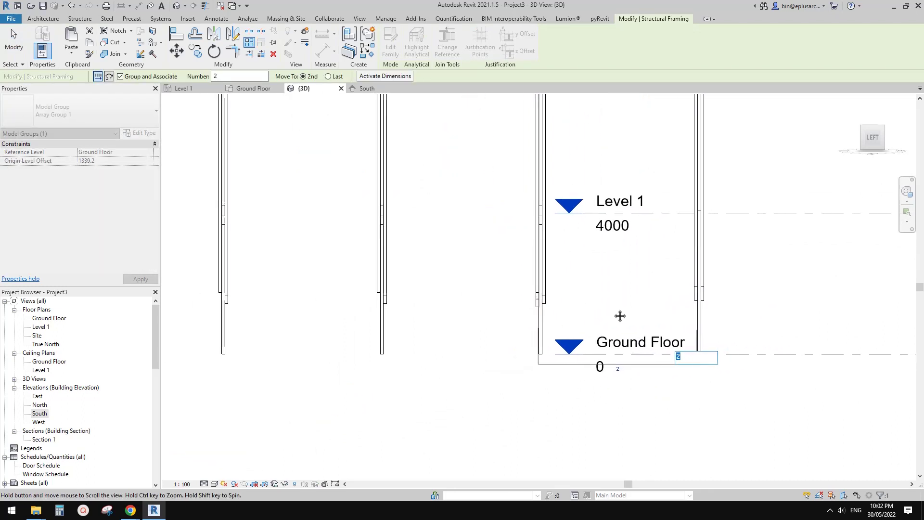
pyautogui.write('5')
pyautogui.press('Return')
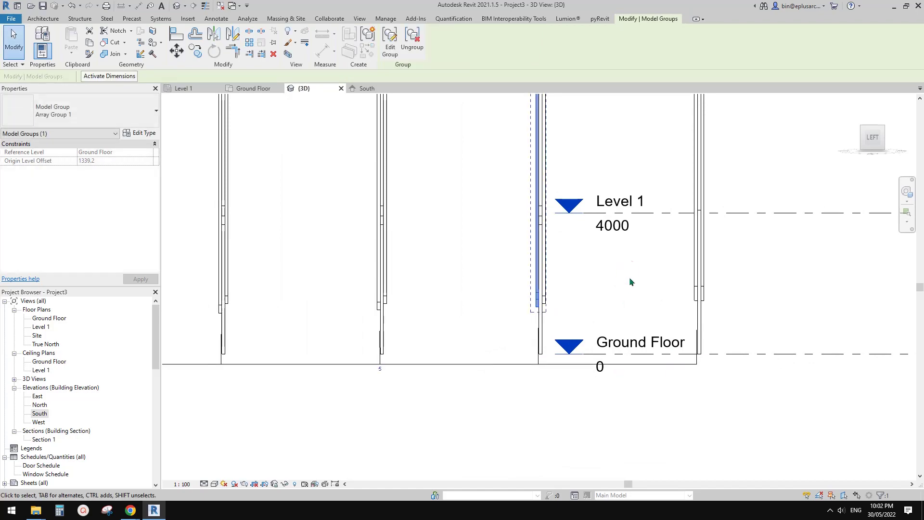
# Select all instances of the arrayed diagonal web group and ungroup them.
pyautogui.scroll(-1, 679, 319)
pyautogui.moveTo(679, 320); pyautogui.dragTo(866, 307, button='middle')
pyautogui.press('Escape')
pyautogui.scroll(-1, 763, 311)
pyautogui.keyDown('shift'); pyautogui.moveTo(763, 310); pyautogui.dragTo(664, 312, button='middle'); pyautogui.keyUp('shift')
pyautogui.click(658, 302)
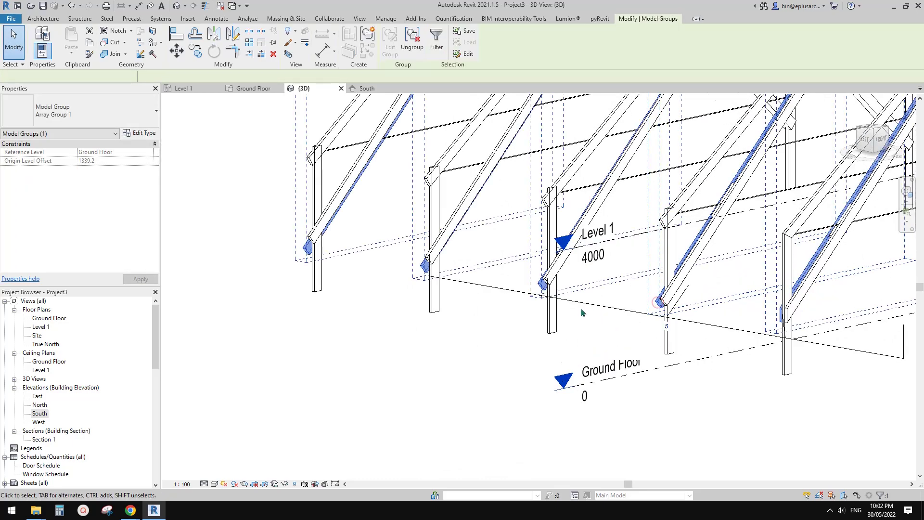
pyautogui.click(581, 311)
pyautogui.scroll(-2, 581, 310)
pyautogui.click(415, 48)
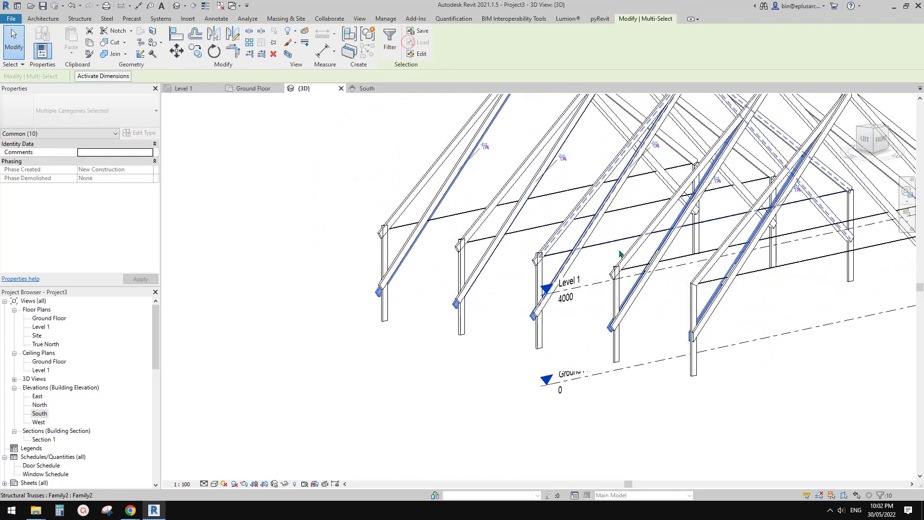
pyautogui.press('Escape')
# Examine the lower ends of the copied diagonal webs from the front, comparing their alignment with the original diagonals.
pyautogui.keyDown('shift'); pyautogui.moveTo(563, 308); pyautogui.dragTo(472, 289, button='middle'); pyautogui.keyUp('shift')
pyautogui.click(732, 249)
pyautogui.scroll(3, 534, 350)
pyautogui.press('Escape')
pyautogui.keyDown('shift'); pyautogui.moveTo(569, 371); pyautogui.dragTo(603, 380, button='middle'); pyautogui.keyUp('shift')
pyautogui.scroll(1, 588, 390)
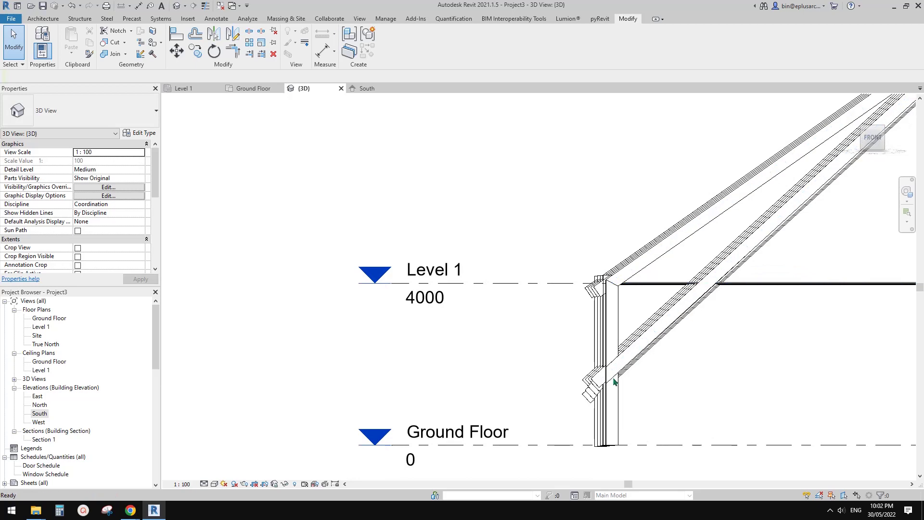
# Undo the ungrouping and the array of the diagonal web.
pyautogui.scroll(-2, 615, 382)
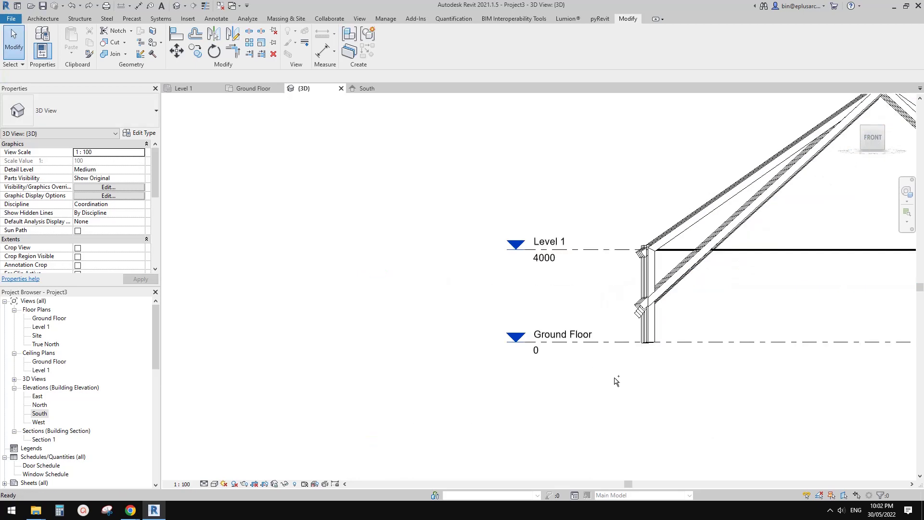
pyautogui.scroll(2, 611, 375)
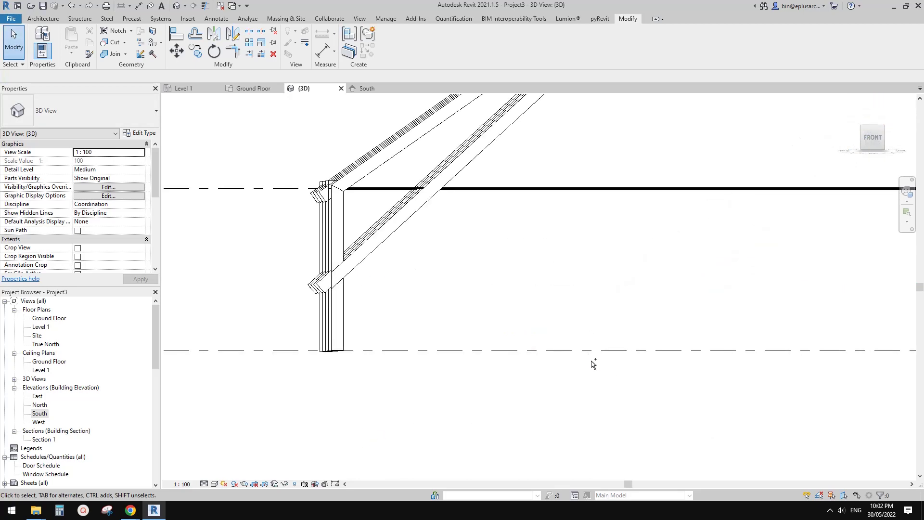
pyautogui.scroll(-1, 457, 334)
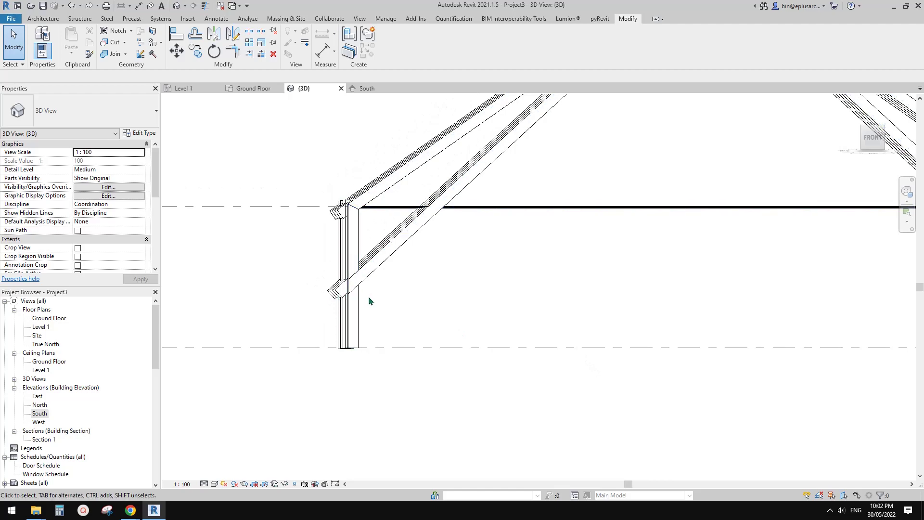
# Select the front truss's rear 90X300 diagonal web in the left-side 3D view.
pyautogui.keyDown('shift'); pyautogui.moveTo(368, 298); pyautogui.dragTo(549, 305, button='middle'); pyautogui.keyUp('shift')
pyautogui.click(866, 140)
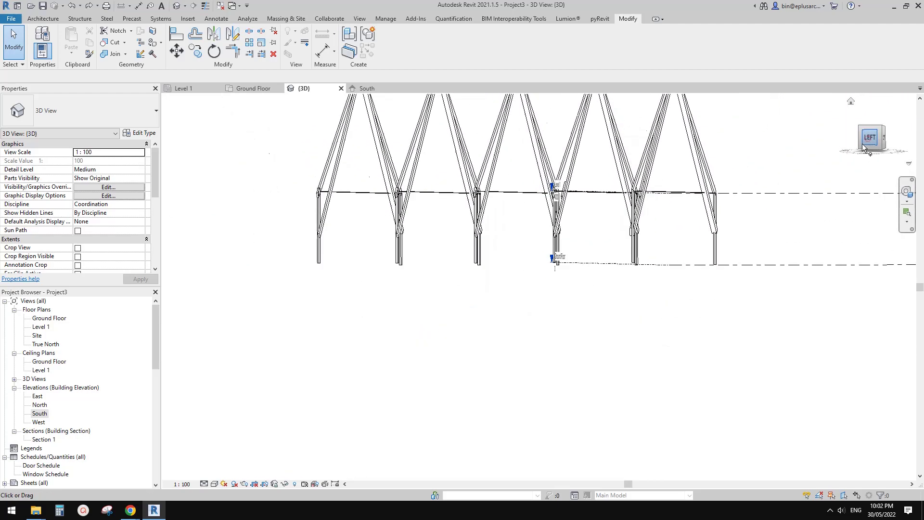
pyautogui.scroll(5, 514, 344)
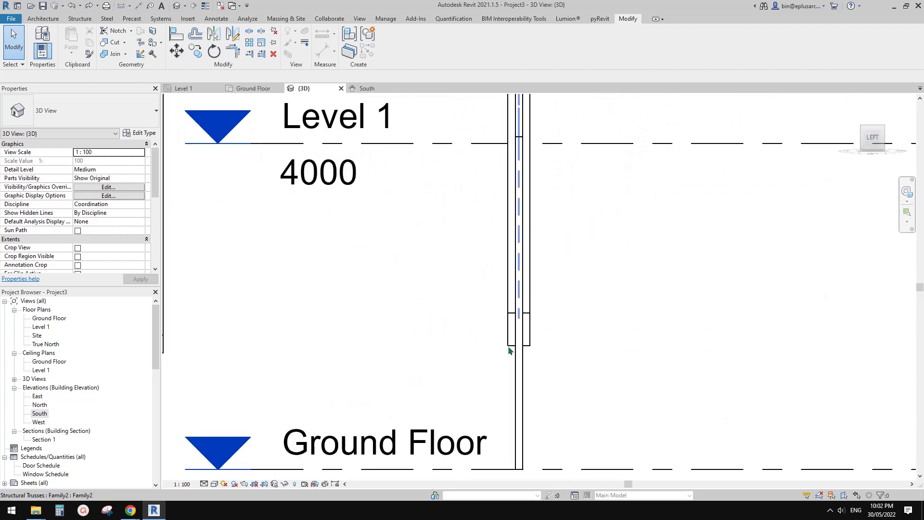
pyautogui.click(510, 346)
pyautogui.scroll(-3, 517, 347)
pyautogui.moveTo(527, 348); pyautogui.dragTo(656, 273, button='middle')
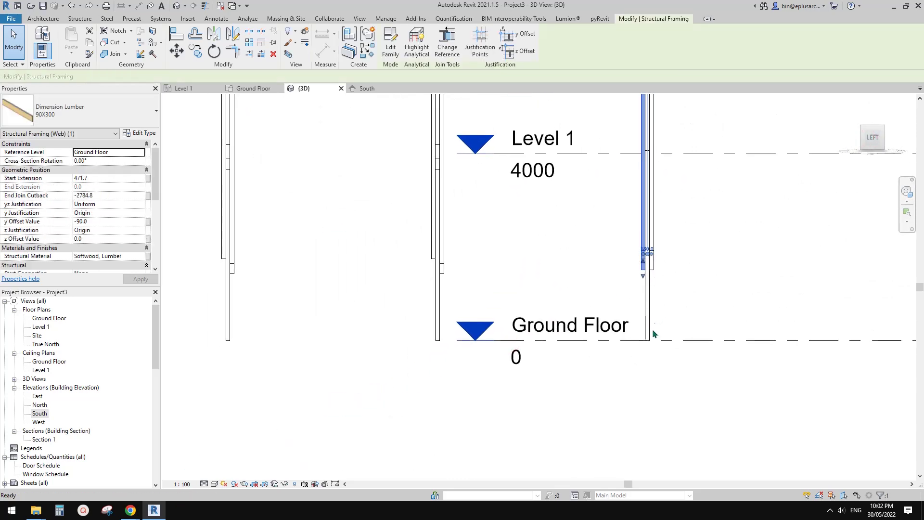
pyautogui.press('a')
pyautogui.press('r')
pyautogui.click(649, 342)
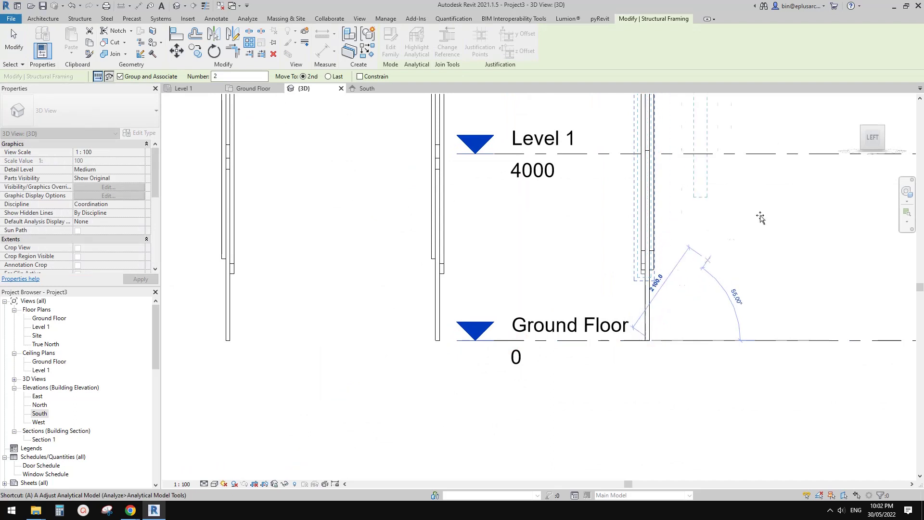
pyautogui.press('Escape')
pyautogui.press('Escape')
# Array the rear diagonal web from the midpoint of the front column's base to the next column's base, with a count of 5.
pyautogui.click(642, 269)
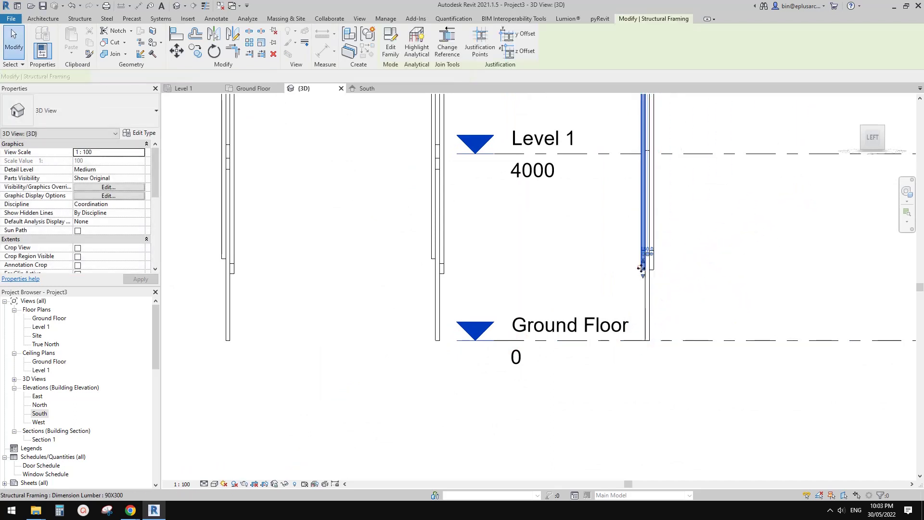
pyautogui.press('a')
pyautogui.press('r')
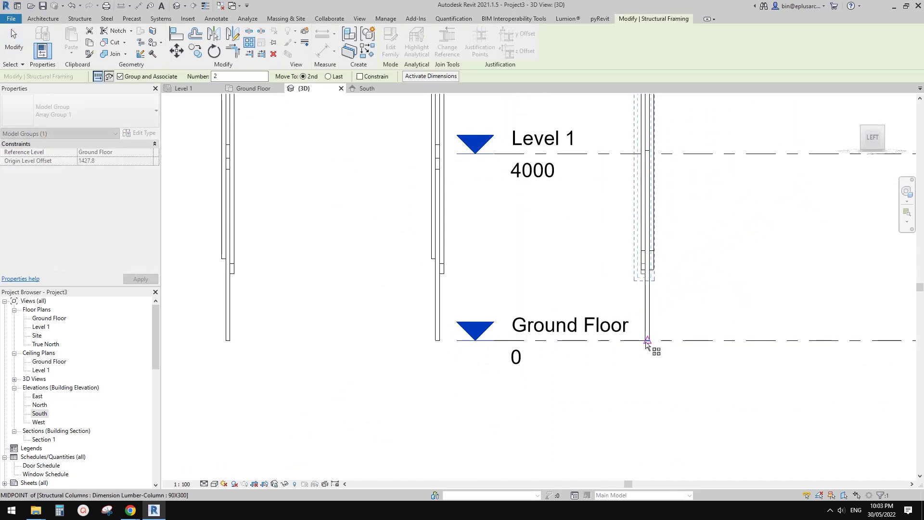
pyautogui.click(646, 341)
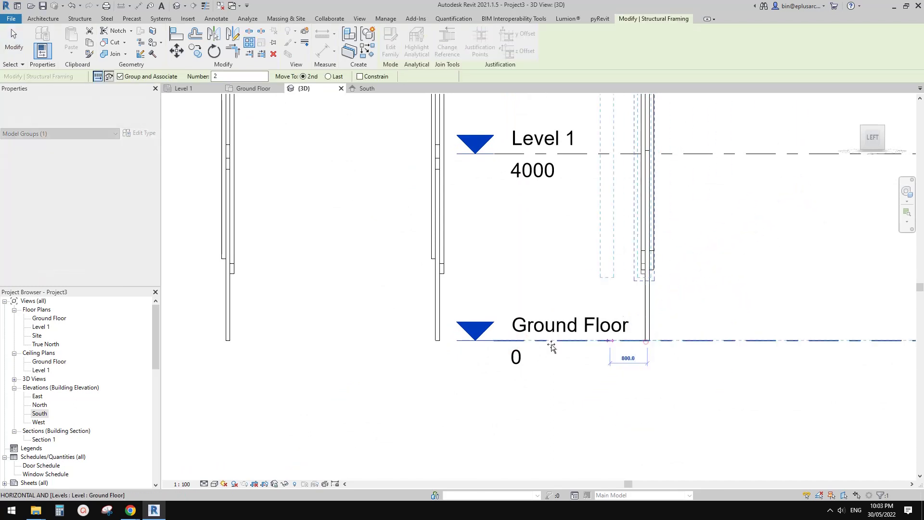
pyautogui.click(437, 342)
pyautogui.scroll(-3, 588, 281)
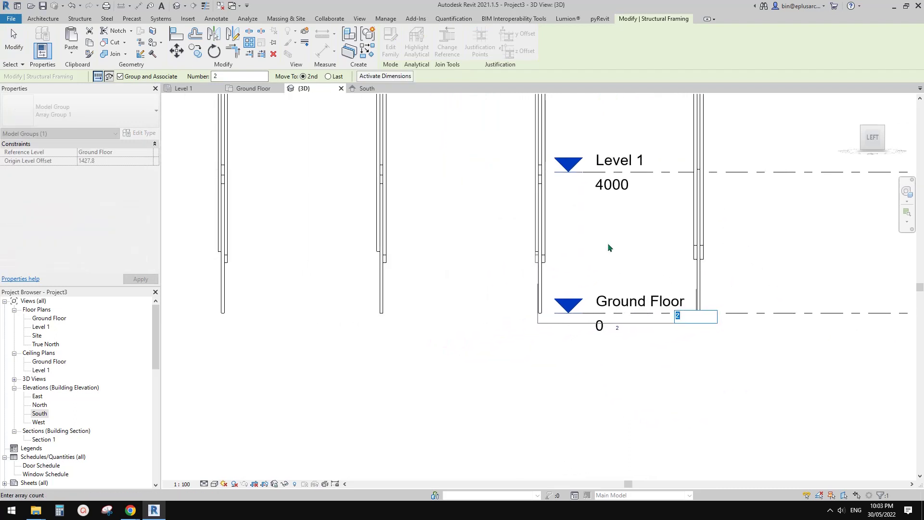
pyautogui.moveTo(608, 247); pyautogui.dragTo(632, 270, button='middle')
pyautogui.write('5')
pyautogui.click(678, 276)
# Examine the arrayed diagonal webs in 3D, checking their lower ends against the columns of all five trusses.
pyautogui.scroll(-1, 470, 323)
pyautogui.moveTo(470, 323); pyautogui.dragTo(593, 307, button='middle')
pyautogui.scroll(-1, 508, 293)
pyautogui.press('Escape')
pyautogui.moveTo(508, 293); pyautogui.dragTo(547, 311, button='middle')
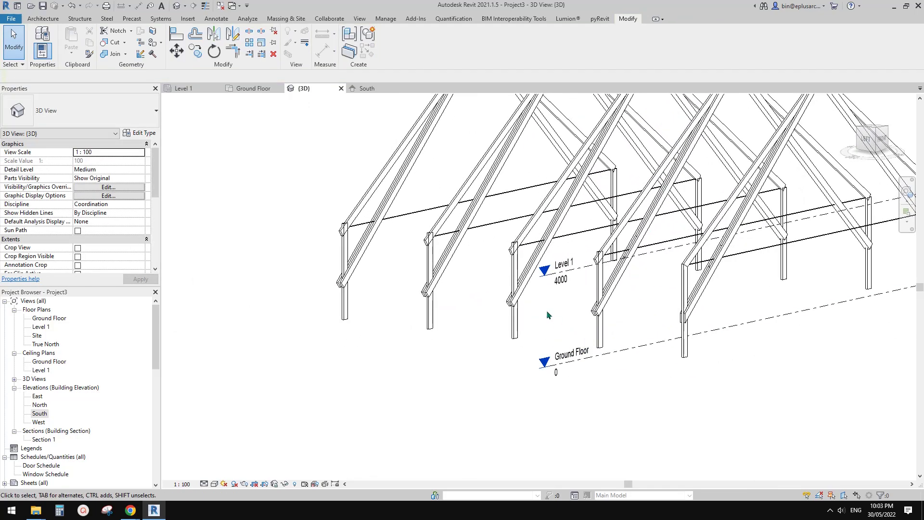
pyautogui.scroll(3, 546, 315)
pyautogui.keyDown('shift'); pyautogui.moveTo(648, 309); pyautogui.dragTo(587, 303, button='middle'); pyautogui.keyUp('shift')
pyautogui.scroll(-5, 566, 303)
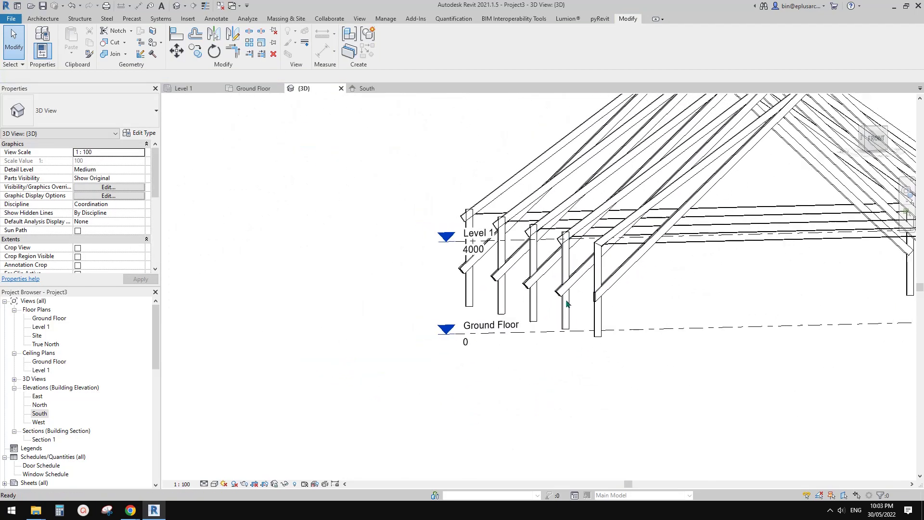
pyautogui.scroll(1, 503, 302)
pyautogui.moveTo(503, 302); pyautogui.dragTo(478, 330, button='middle')
# Open the South elevation at the column where the diagonal web's lower end overhangs.
pyautogui.click(35, 414)
pyautogui.doubleClick(38, 414)
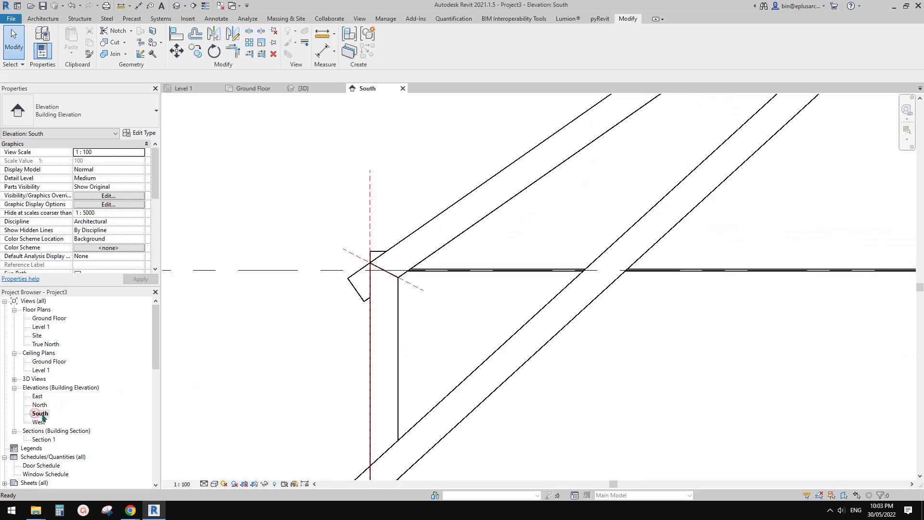
pyautogui.scroll(-2, 394, 282)
pyautogui.moveTo(383, 345); pyautogui.dragTo(430, 220, button='middle')
pyautogui.scroll(1, 423, 256)
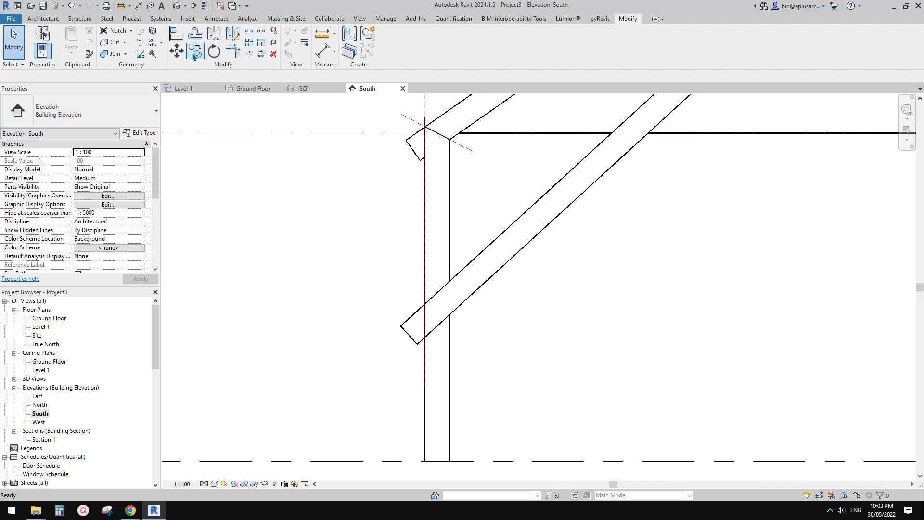
# Try to cut the grouped diagonal web's overhanging lower end with the vertical reference plane along the column's outer face.
pyautogui.click(113, 43)
pyautogui.scroll(2, 419, 330)
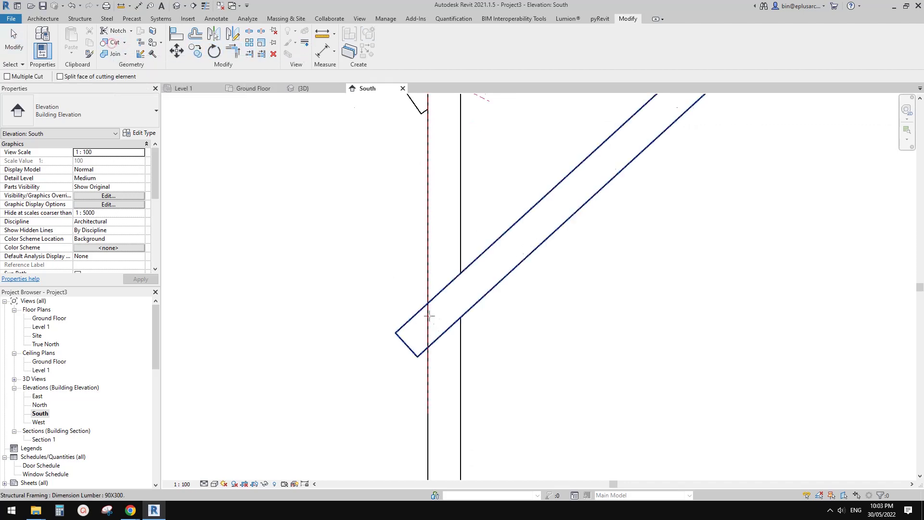
pyautogui.click(427, 279)
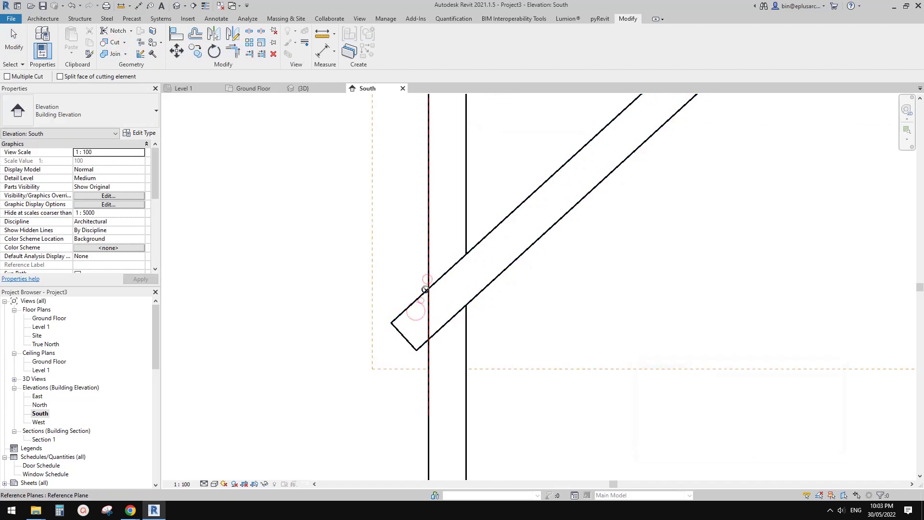
pyautogui.click(427, 286)
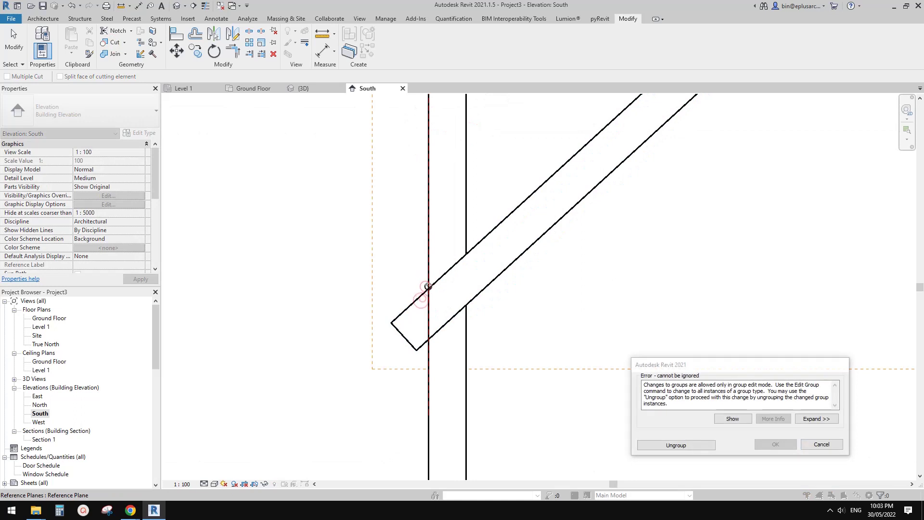
pyautogui.click(821, 444)
# Ungroup the five arrayed diagonal webs and cut the overhanging web, top chord and column ends with the reference planes at the columns.
pyautogui.click(408, 314)
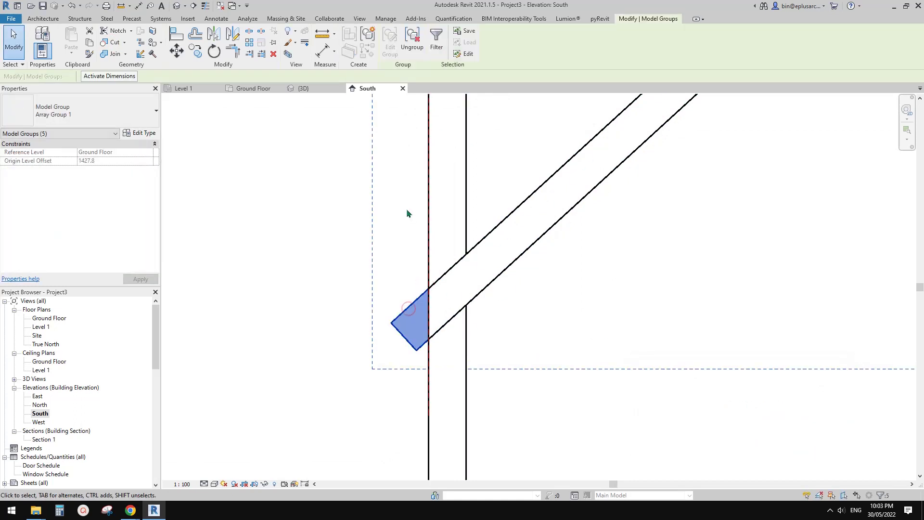
pyautogui.click(411, 39)
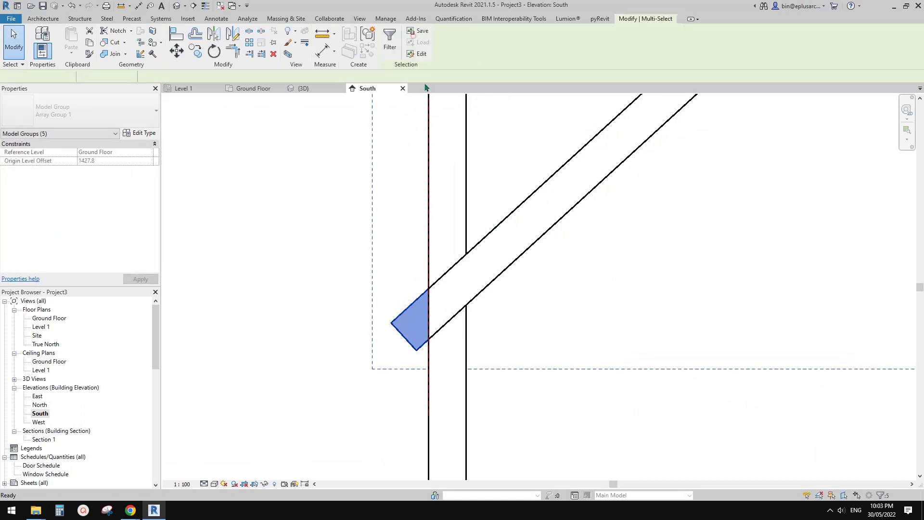
pyautogui.click(110, 44)
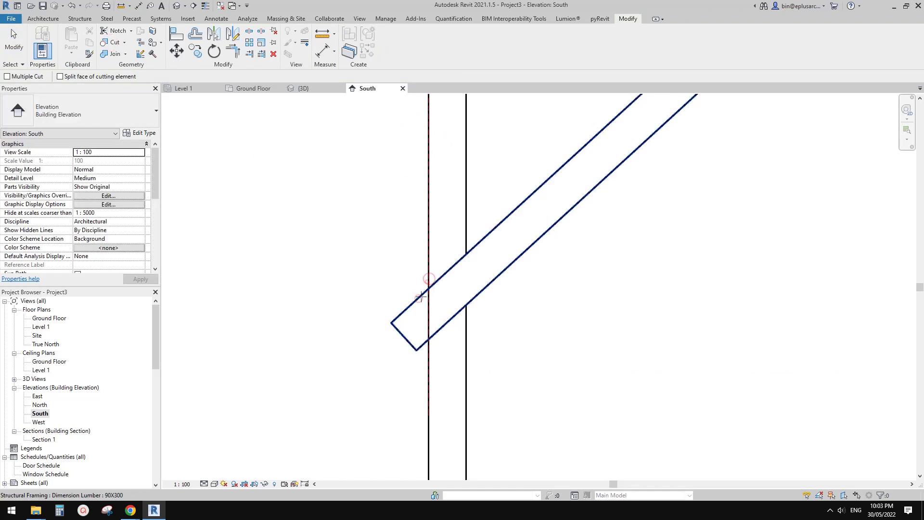
pyautogui.click(427, 294)
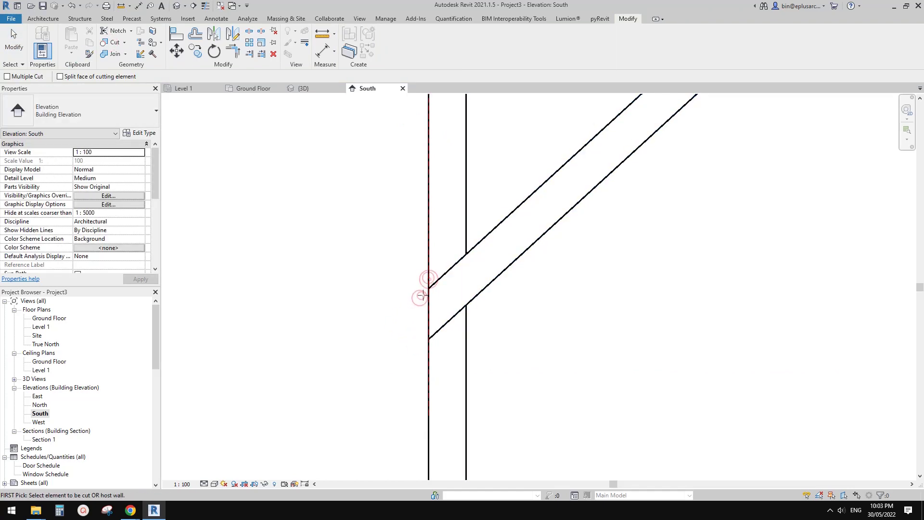
pyautogui.scroll(-5, 372, 285)
pyautogui.scroll(4, 433, 258)
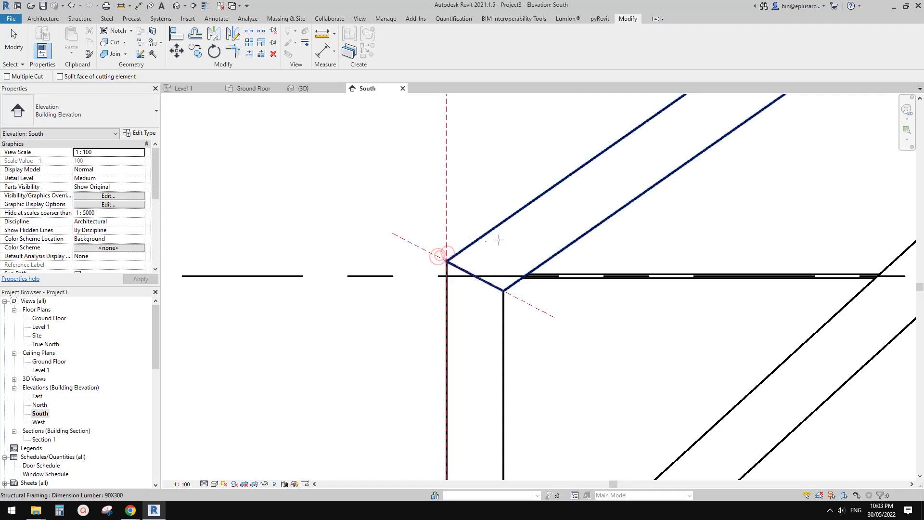
# Cut the crossing upper ends of the diagonal webs at the ridge with the vertical reference plane.
pyautogui.scroll(-3, 499, 239)
pyautogui.moveTo(571, 224); pyautogui.dragTo(433, 312, button='middle')
pyautogui.moveTo(619, 154); pyautogui.dragTo(432, 281, button='middle')
pyautogui.moveTo(712, 113); pyautogui.dragTo(489, 247, button='middle')
pyautogui.moveTo(534, 163); pyautogui.dragTo(470, 271, button='middle')
pyautogui.scroll(2, 470, 271)
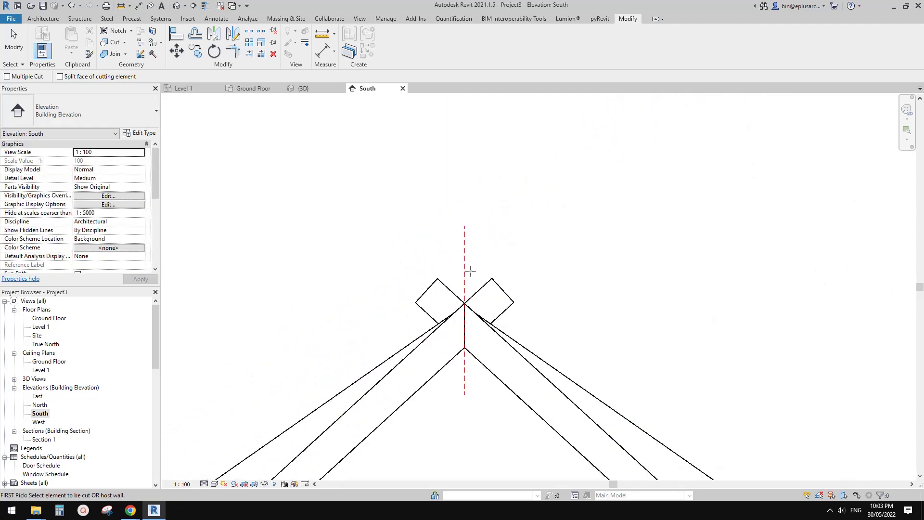
pyautogui.scroll(2, 469, 271)
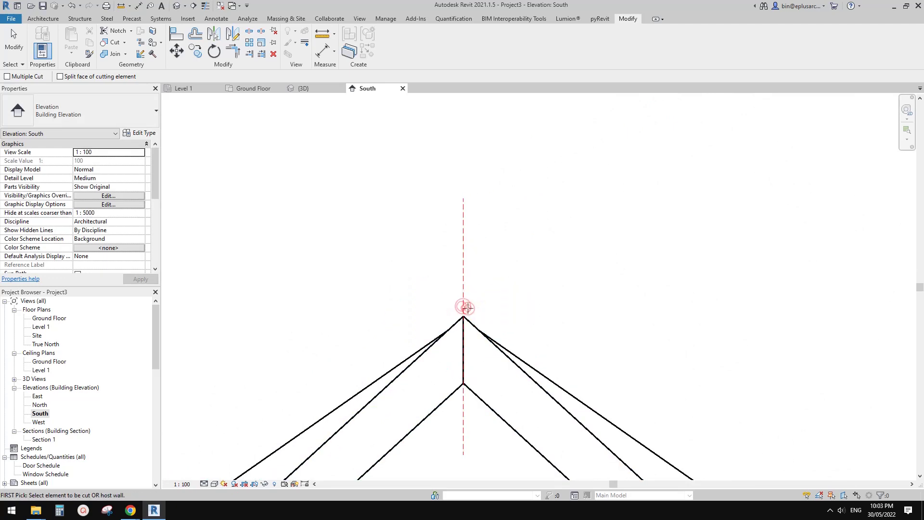
pyautogui.press('Escape')
pyautogui.scroll(-2, 482, 226)
# Open the 3D view and inspect the trimmed member ends at the ridge of each truss.
pyautogui.click(177, 6)
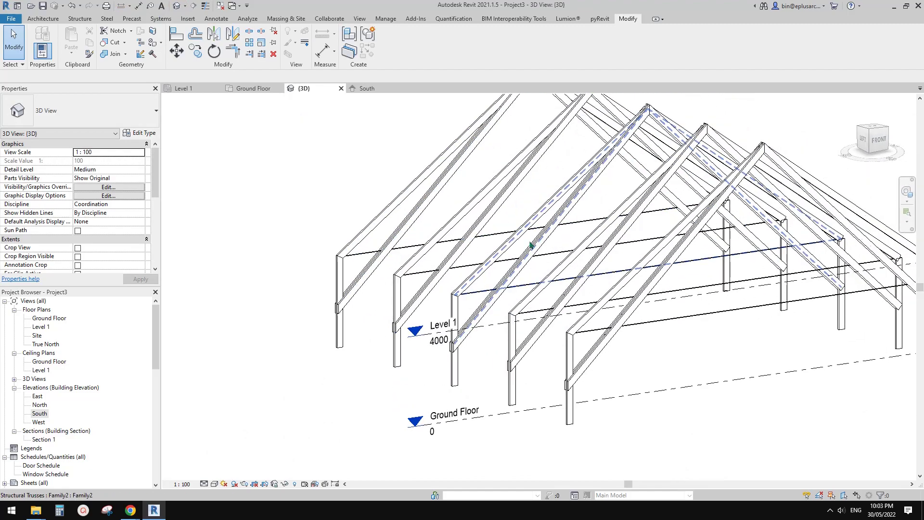
pyautogui.moveTo(529, 244); pyautogui.dragTo(487, 249, button='middle')
pyautogui.moveTo(634, 269); pyautogui.dragTo(627, 361, button='middle')
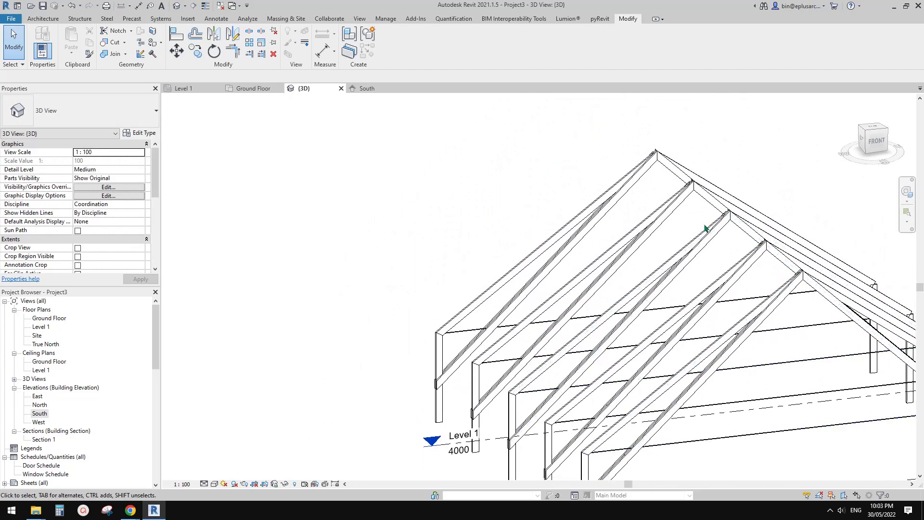
pyautogui.keyDown('shift'); pyautogui.moveTo(705, 229); pyautogui.dragTo(672, 190, button='middle'); pyautogui.keyUp('shift')
pyautogui.scroll(3, 664, 189)
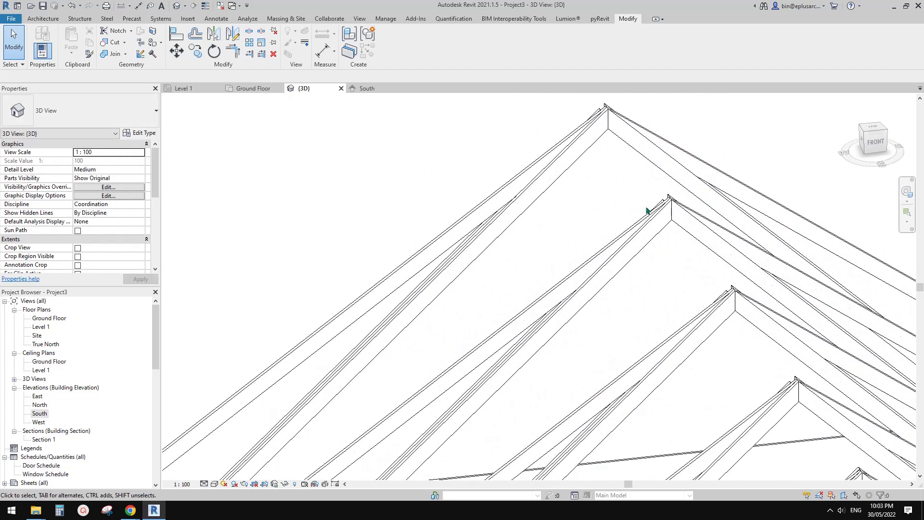
pyautogui.scroll(4, 646, 210)
pyautogui.scroll(-6, 666, 188)
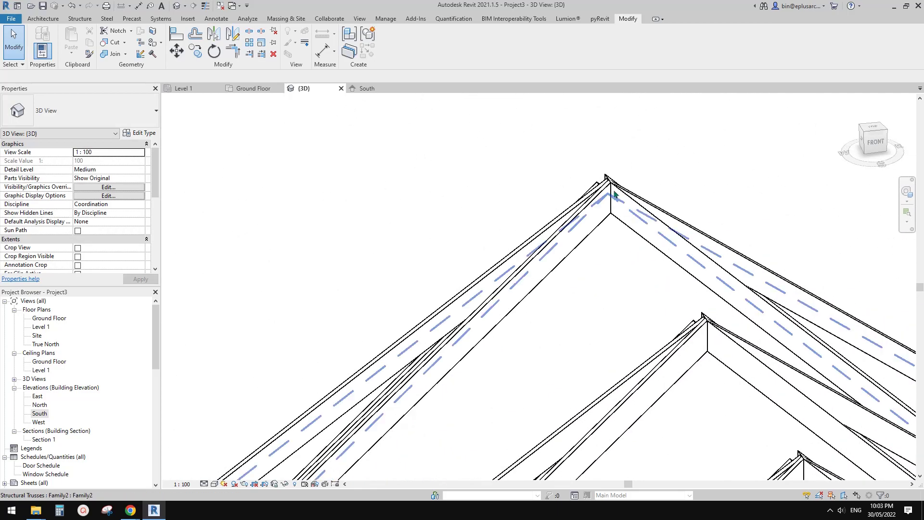
# Inspect the diagonal webs' lower ends at the columns from several angles in the 3D view.
pyautogui.moveTo(623, 244); pyautogui.dragTo(799, 183, button='middle')
pyautogui.scroll(-3, 629, 253)
pyautogui.moveTo(534, 405); pyautogui.dragTo(663, 255, button='middle')
pyautogui.scroll(3, 533, 339)
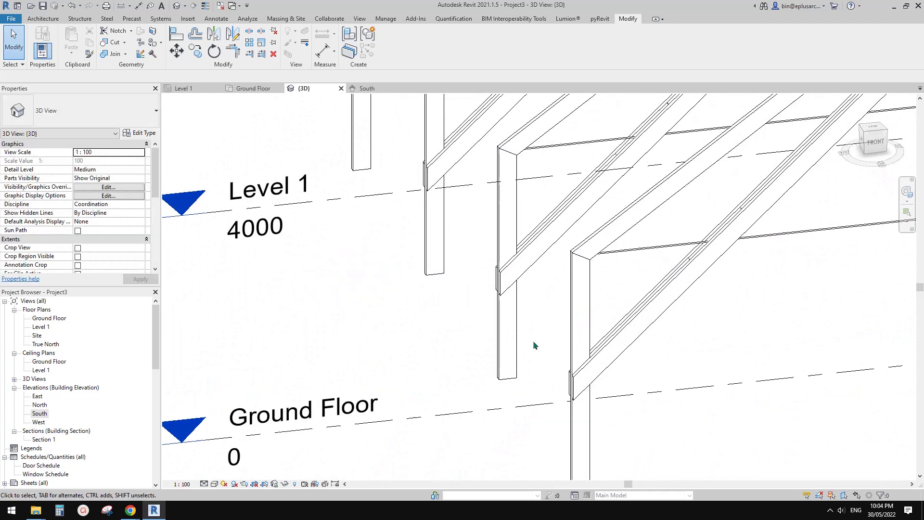
pyautogui.click(597, 373)
pyautogui.keyDown('shift'); pyautogui.moveTo(599, 370); pyautogui.dragTo(525, 328, button='middle'); pyautogui.keyUp('shift')
pyautogui.moveTo(641, 318); pyautogui.dragTo(535, 368, button='middle')
pyautogui.click(299, 469)
pyautogui.moveTo(510, 322)
pyautogui.mouseDown(button='middle')
pyautogui.moveTo(409, 303)
pyautogui.moveTo(526, 319)
pyautogui.moveTo(457, 342)
pyautogui.moveTo(487, 316)
pyautogui.moveTo(464, 323)
pyautogui.moveTo(470, 330)
pyautogui.moveTo(510, 308)
pyautogui.mouseUp(button='middle')
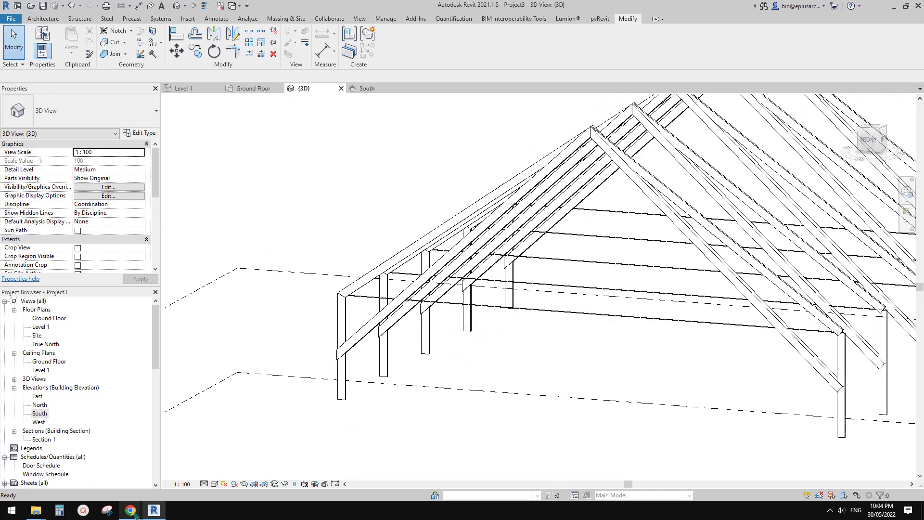
# Switch to the Google Docs document in Chrome to check the timber hall reference photo, and return to Revit.
pyautogui.moveTo(135, 514)
pyautogui.click(168, 480)
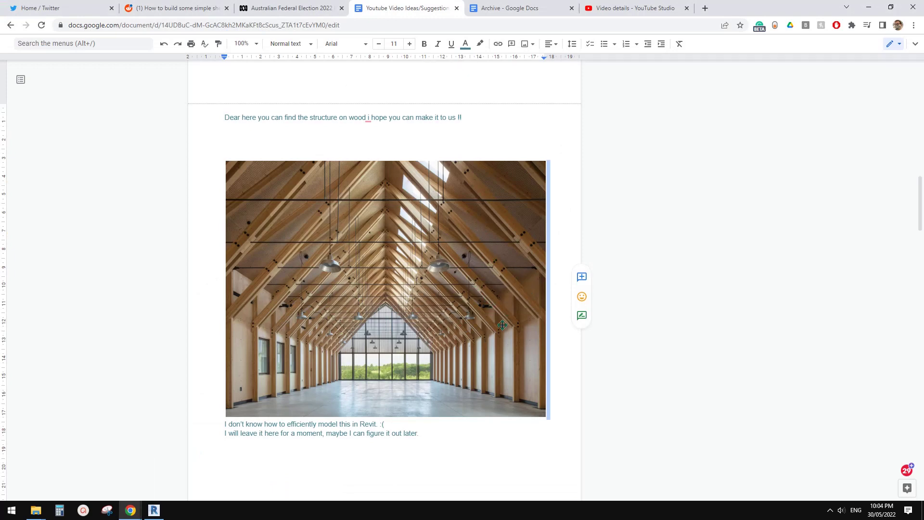
pyautogui.click(154, 510)
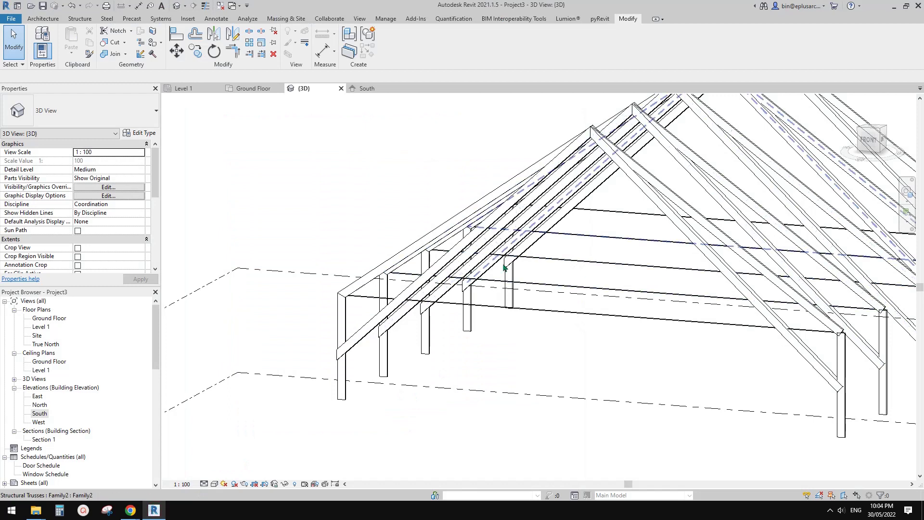
# Examine the row of five trusses in 3D, checking the front truss's horizontal tie and column joints against the reference photo.
pyautogui.keyDown('shift'); pyautogui.moveTo(385, 310); pyautogui.dragTo(487, 347, button='middle'); pyautogui.keyUp('shift')
pyautogui.click(432, 284)
pyautogui.scroll(4, 466, 322)
pyautogui.scroll(-2, 443, 322)
pyautogui.click(482, 342)
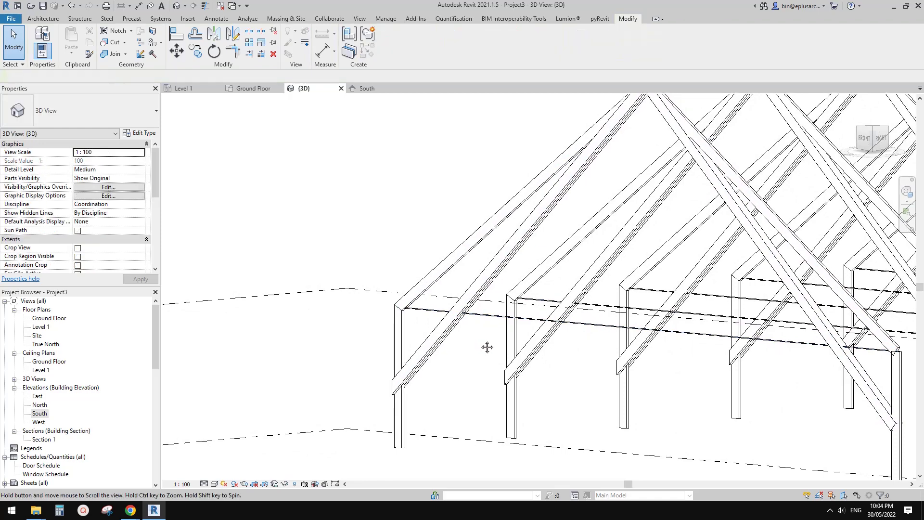
pyautogui.click(472, 305)
pyautogui.click(471, 301)
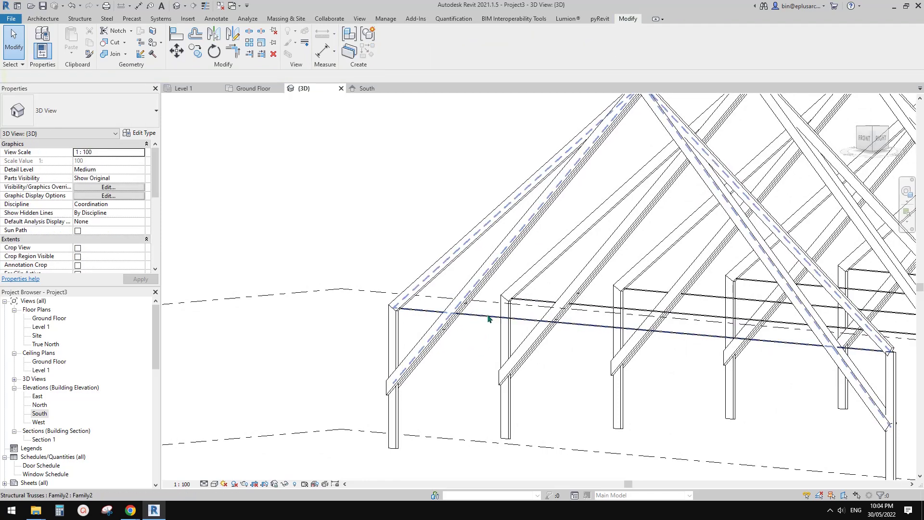
pyautogui.scroll(-1, 621, 337)
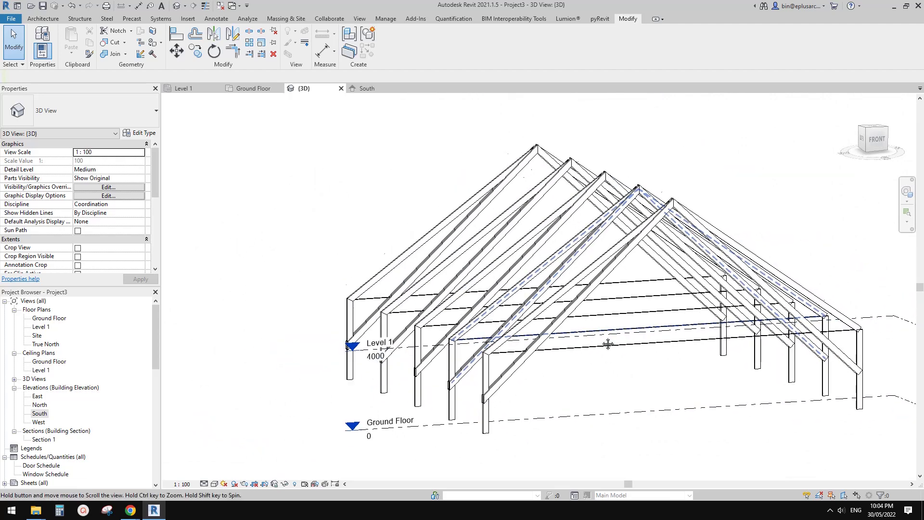